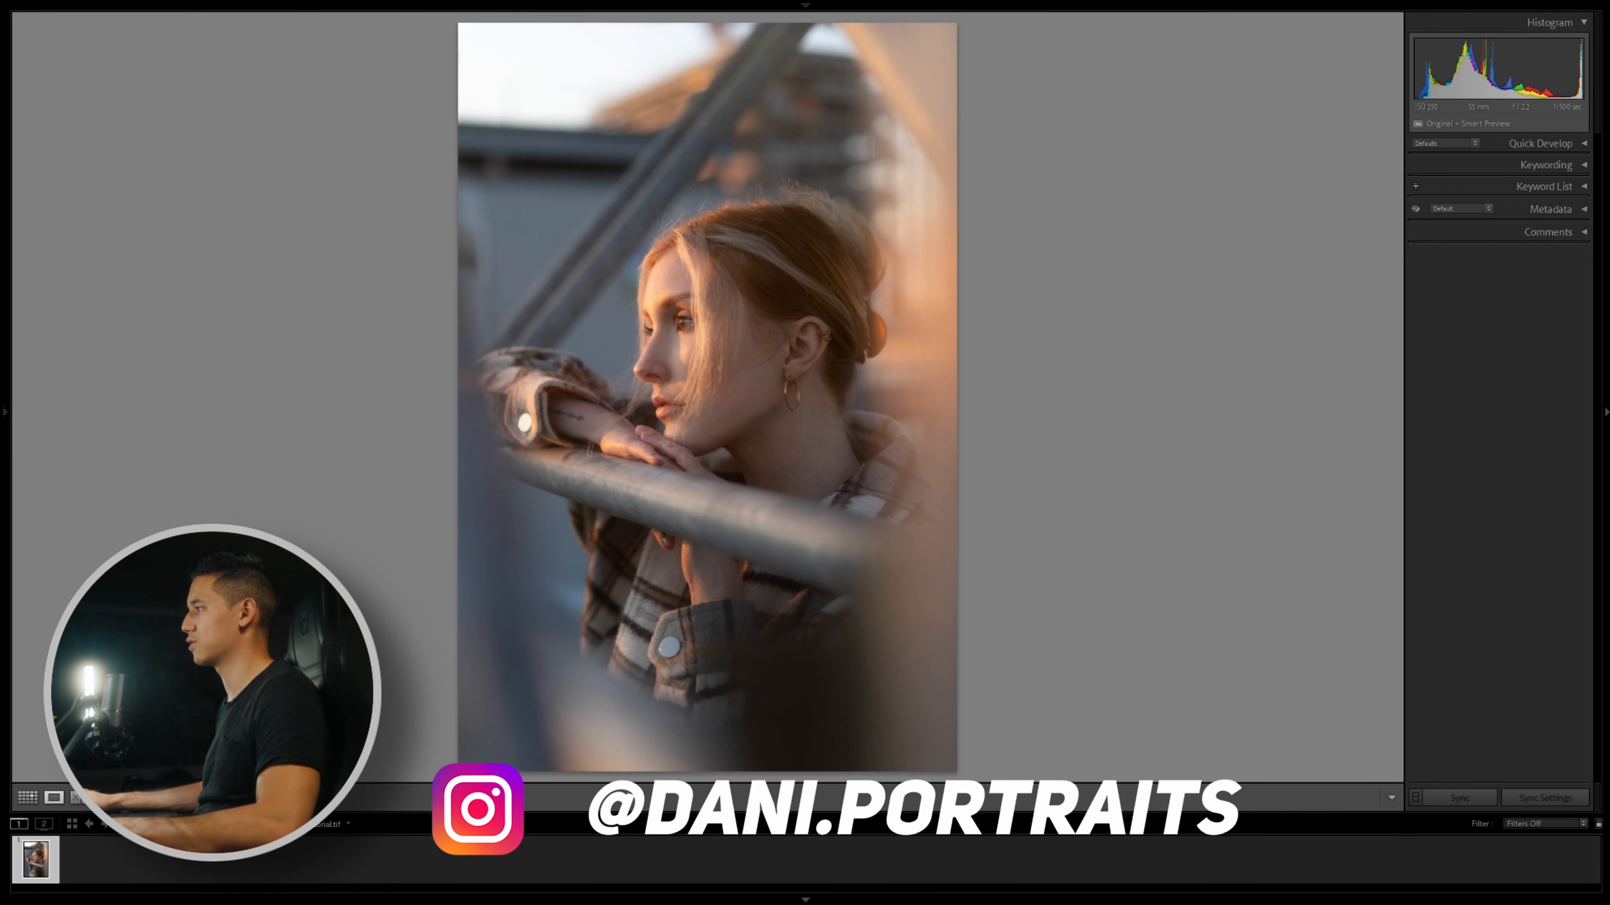
Examine the portrait up close, inspecting the face, eyes, loose hair strands, ear and background before editing.
{"action": "left_click", "coordinate": [686, 362]}
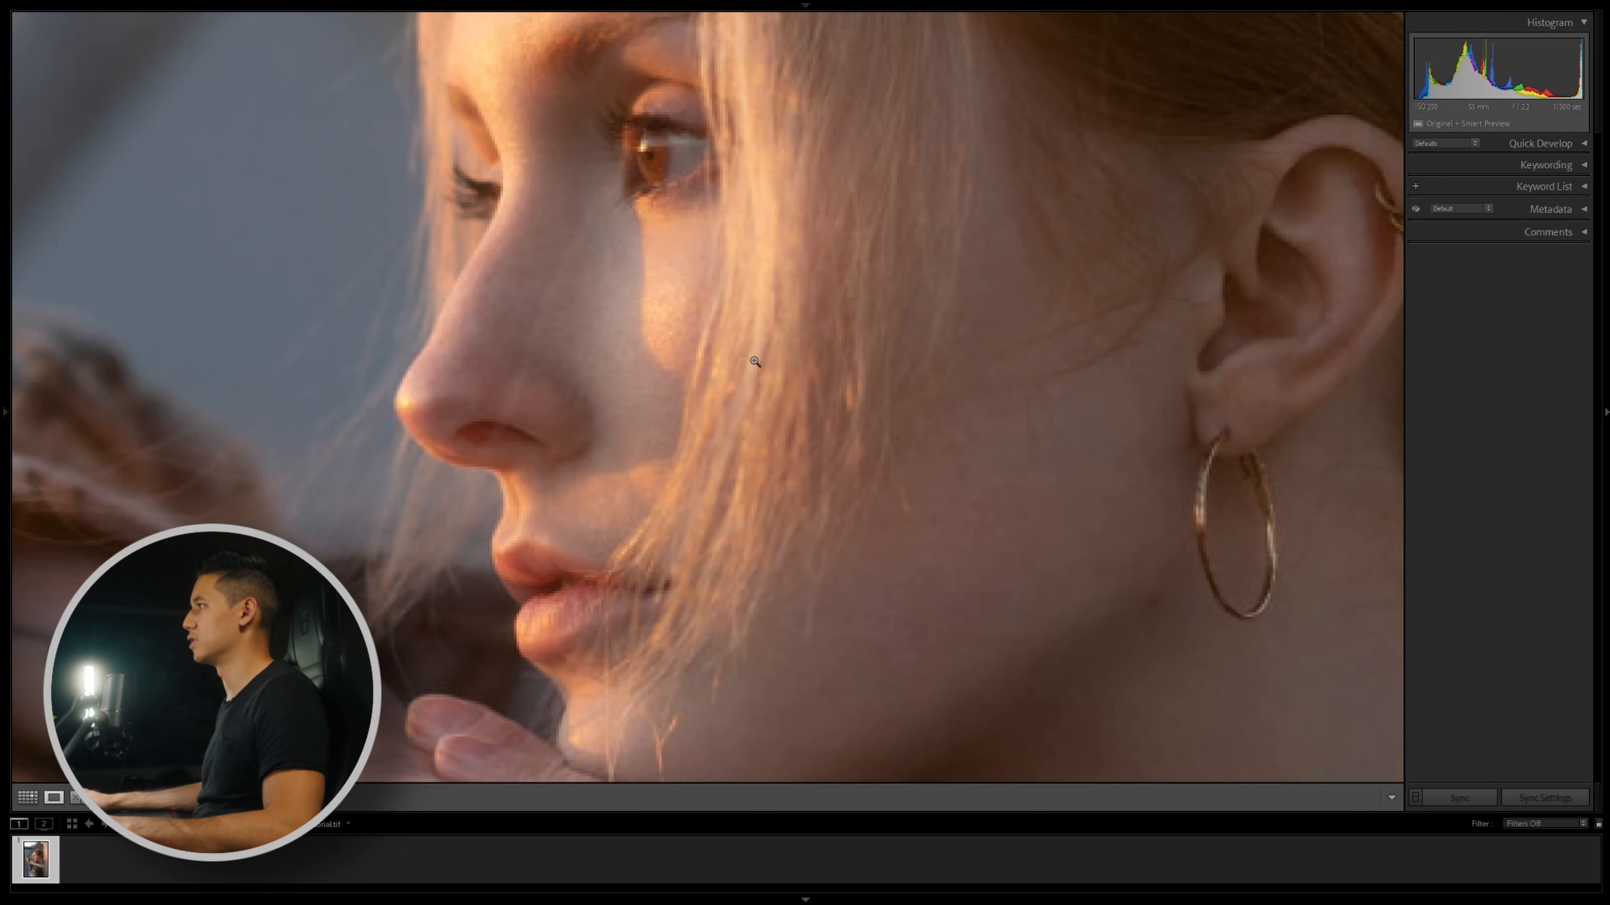
{"action": "left_click", "coordinate": [755, 362]}
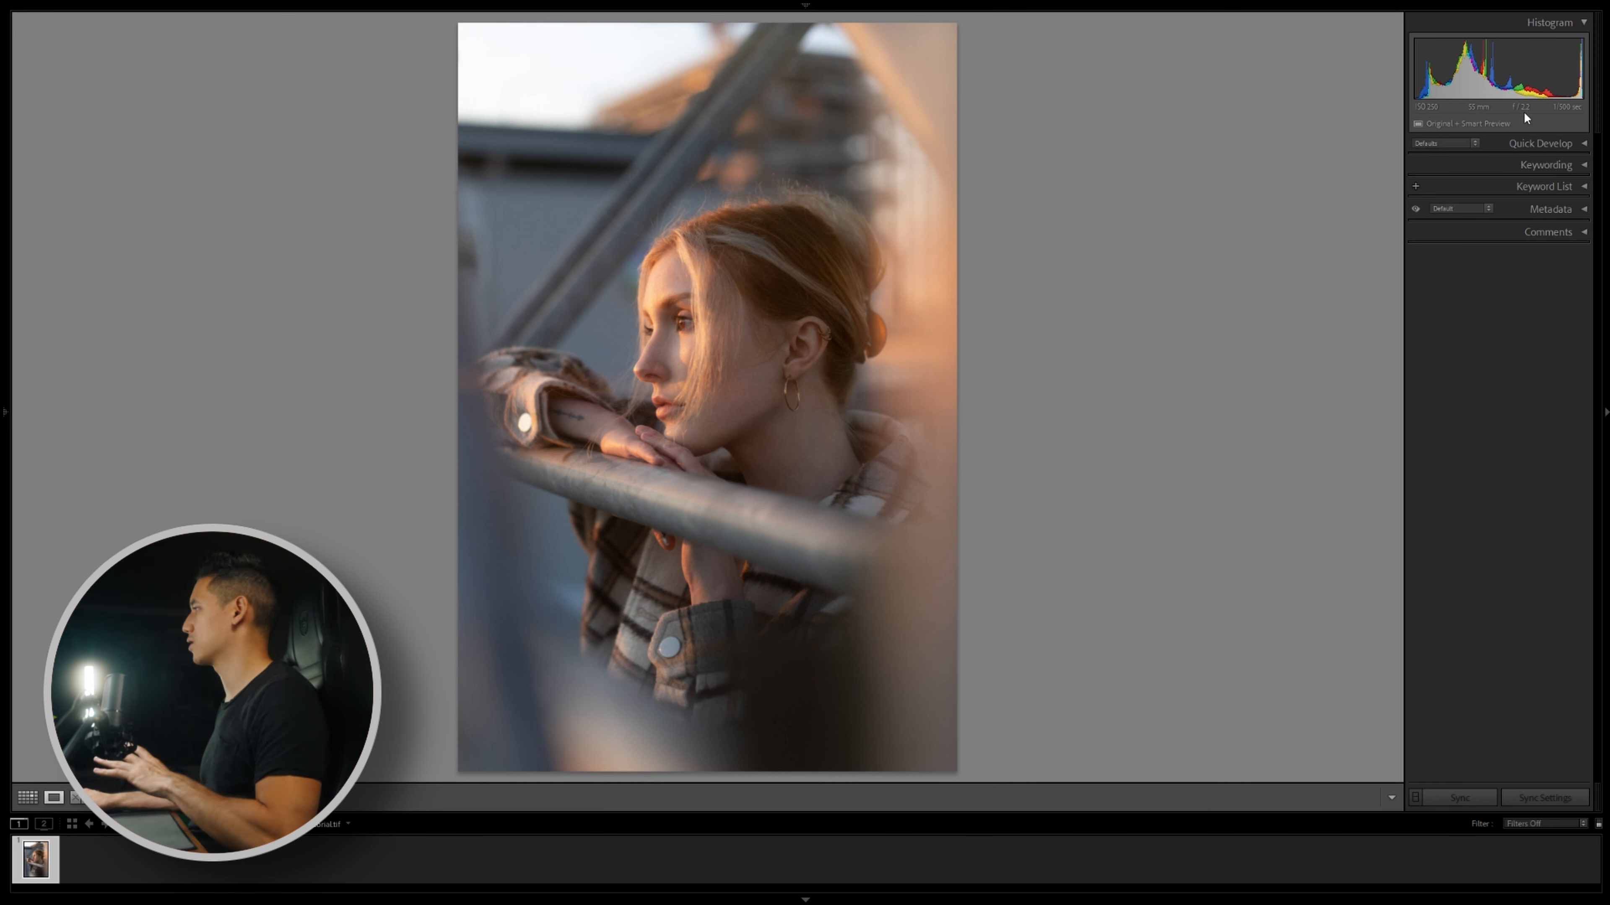
{"action": "left_click", "coordinate": [665, 315]}
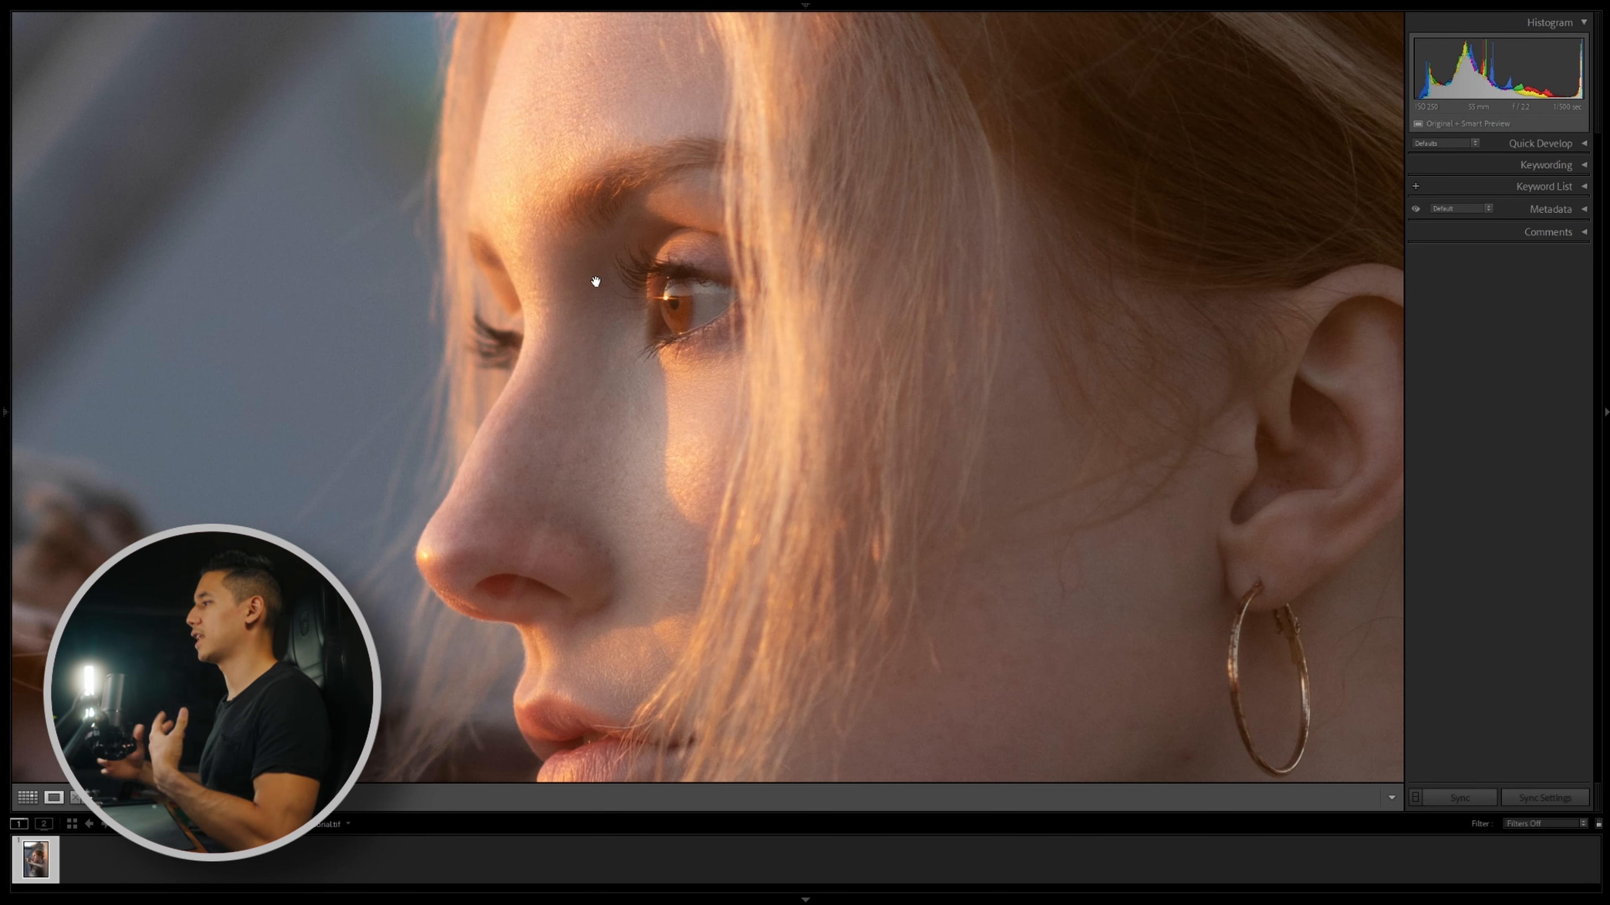
{"action": "left_click_drag", "start_coordinate": [595, 281], "coordinate": [658, 257]}
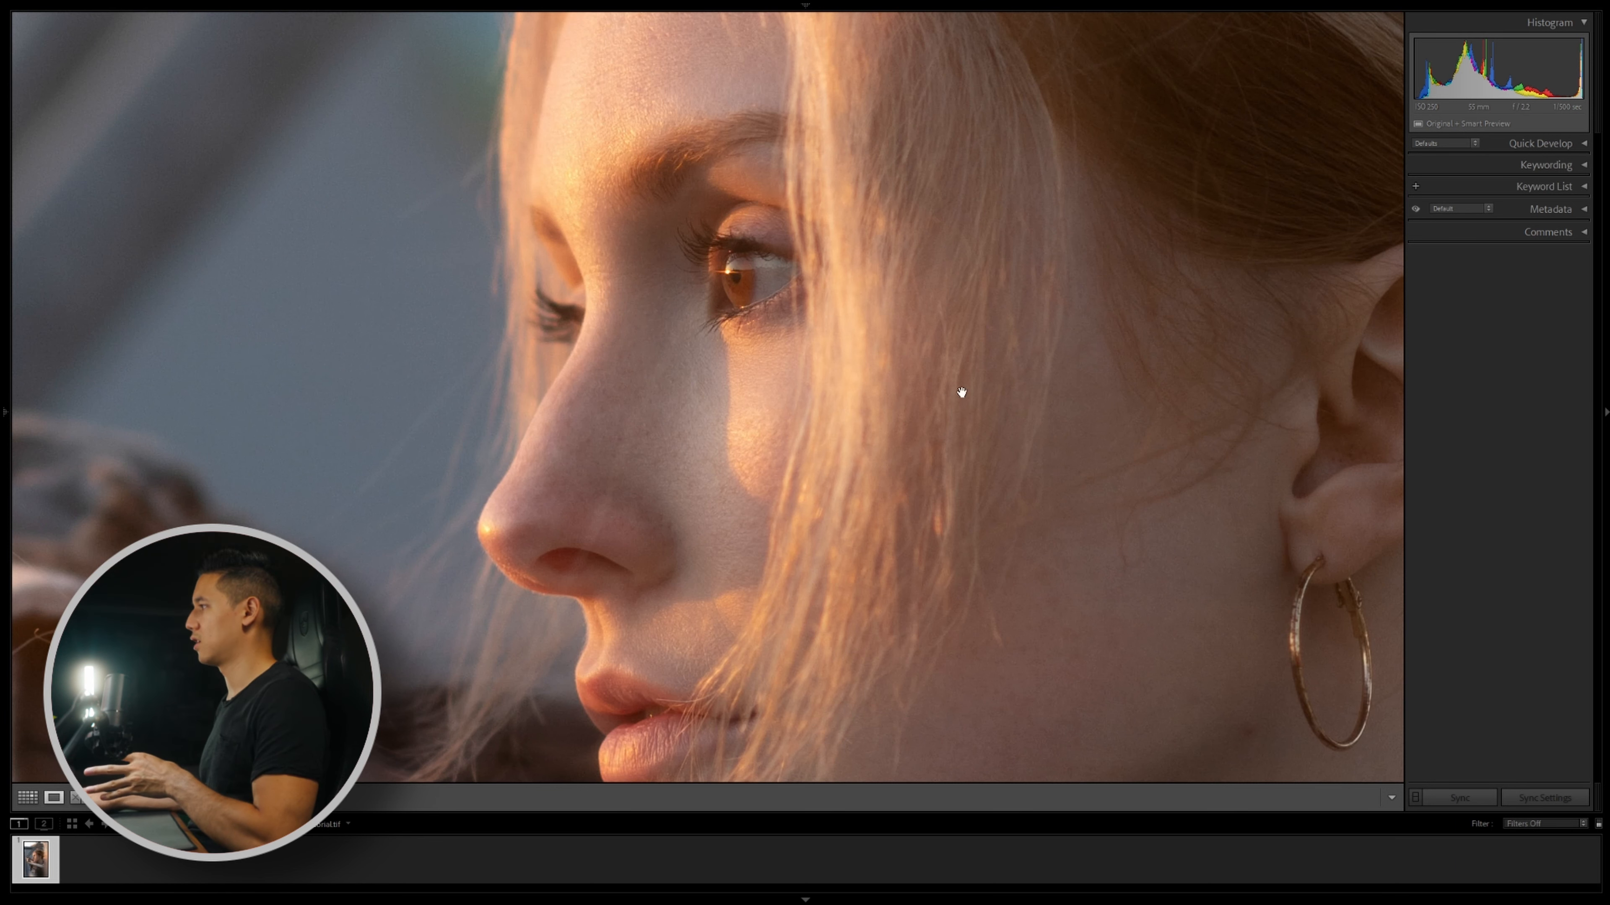
{"action": "left_click_drag", "start_coordinate": [1086, 488], "coordinate": [711, 473]}
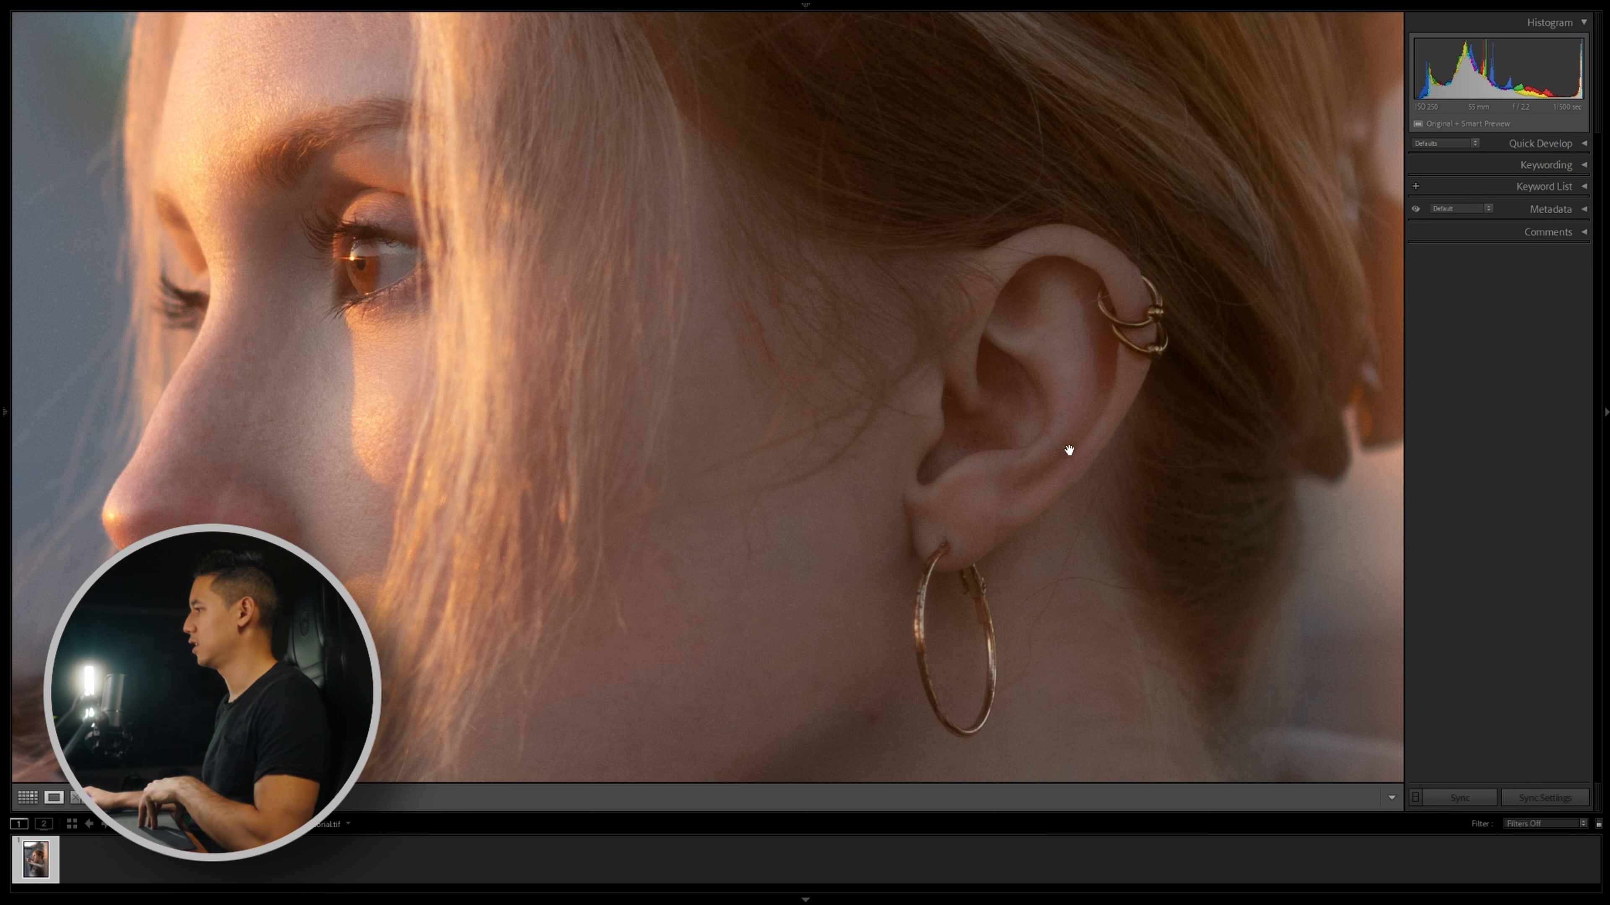
{"action": "left_click_drag", "start_coordinate": [1202, 286], "coordinate": [850, 409]}
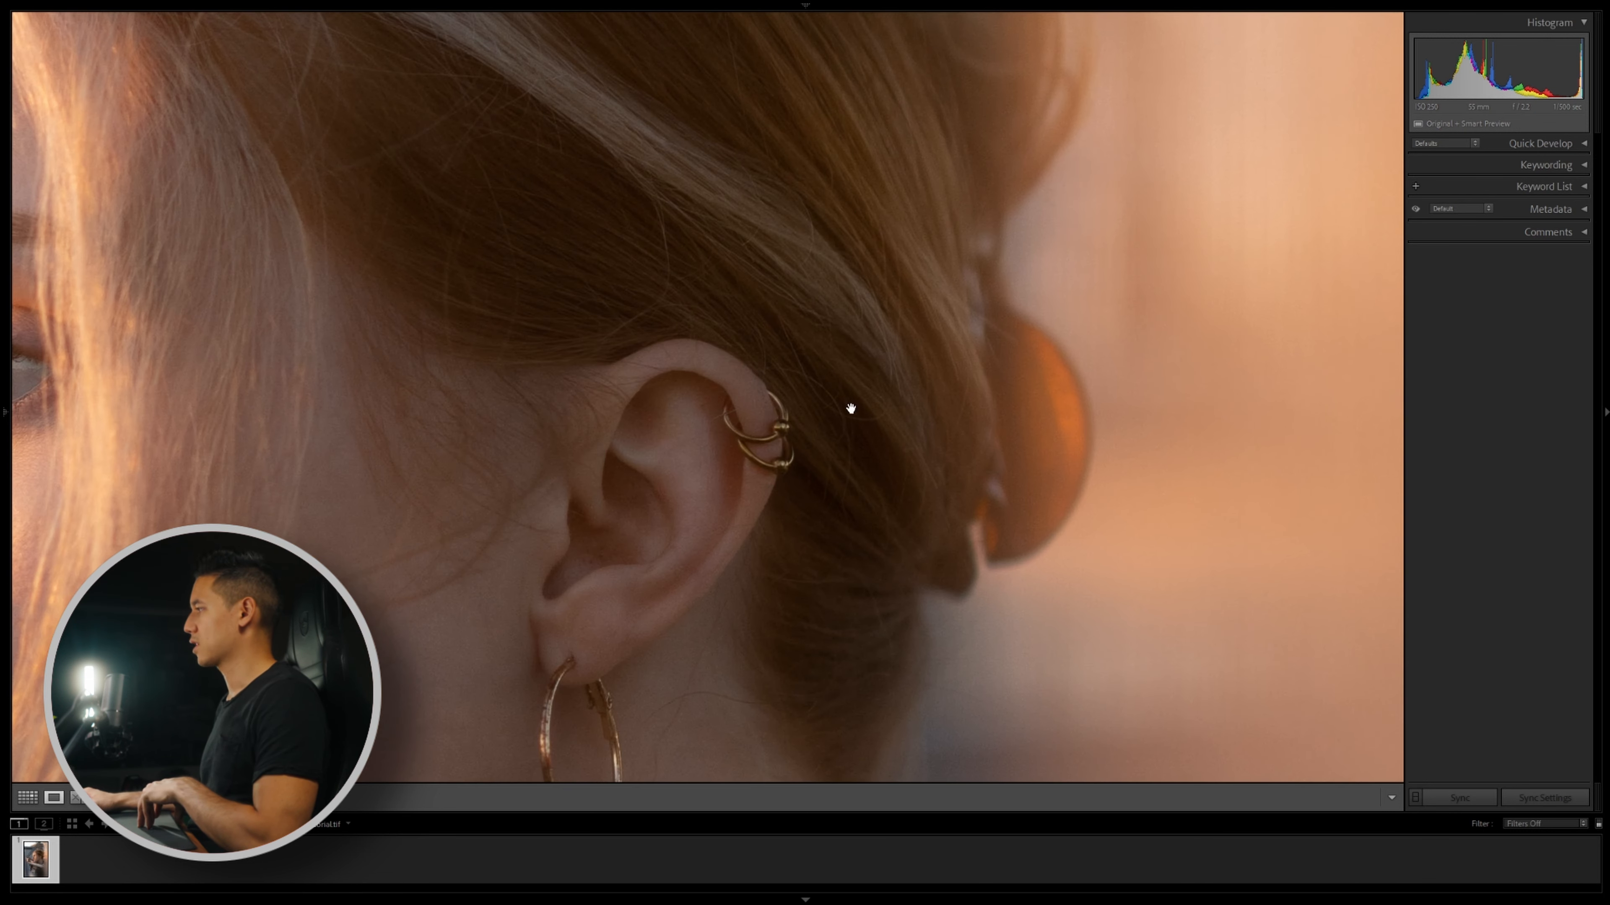
{"action": "left_click_drag", "start_coordinate": [928, 266], "coordinate": [936, 458]}
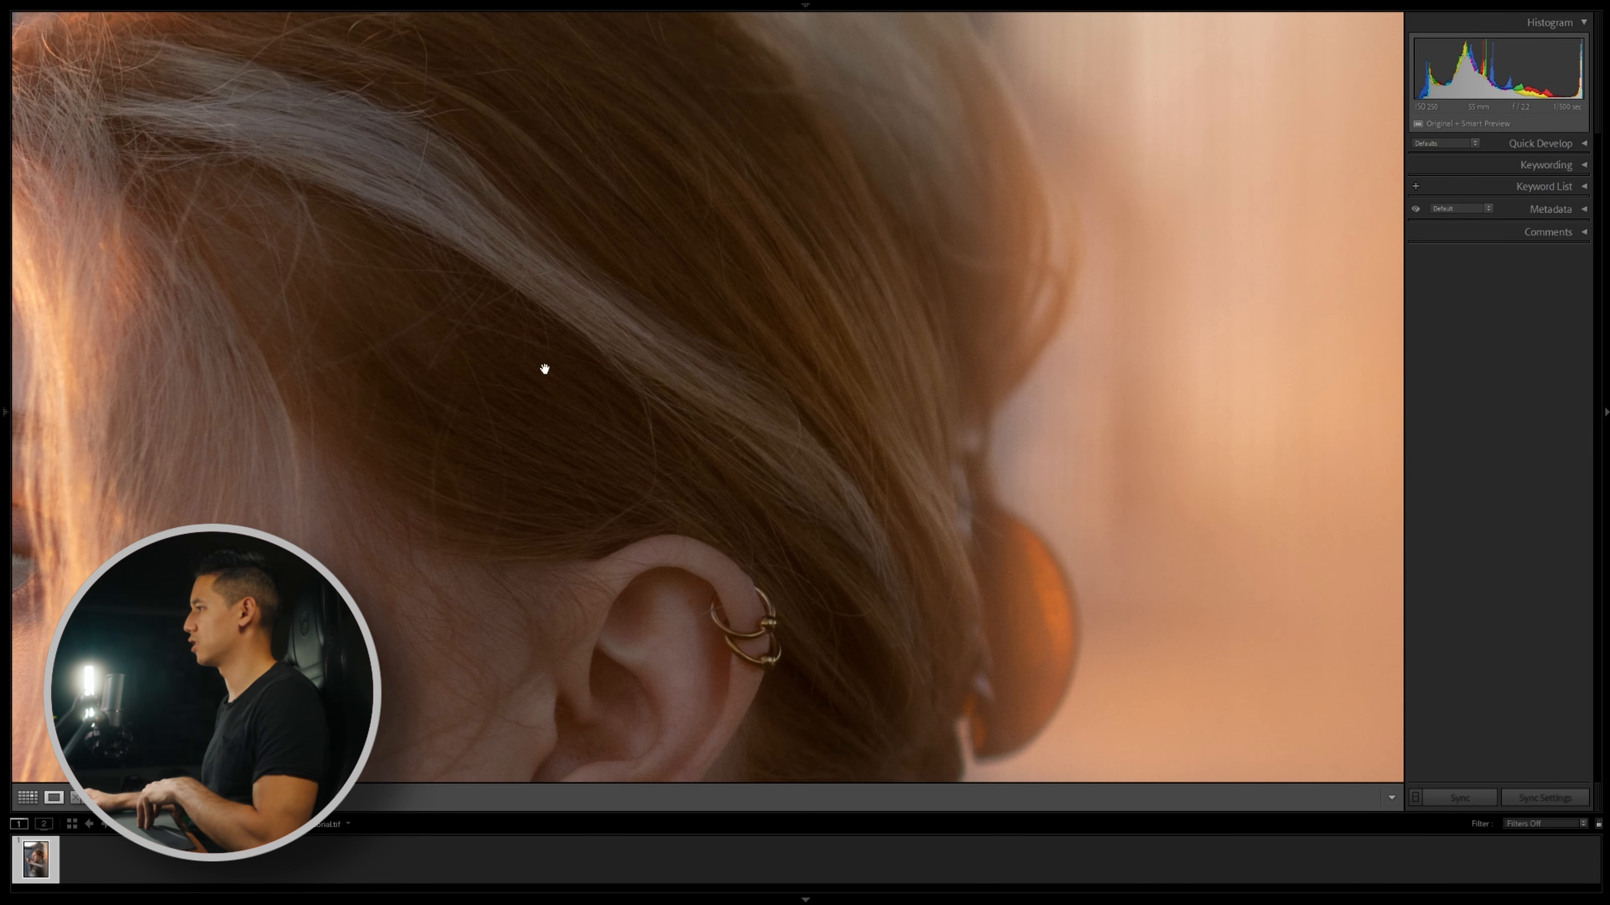
{"action": "left_click_drag", "start_coordinate": [545, 369], "coordinate": [1077, 367]}
{"action": "left_click_drag", "start_coordinate": [634, 426], "coordinate": [803, 270]}
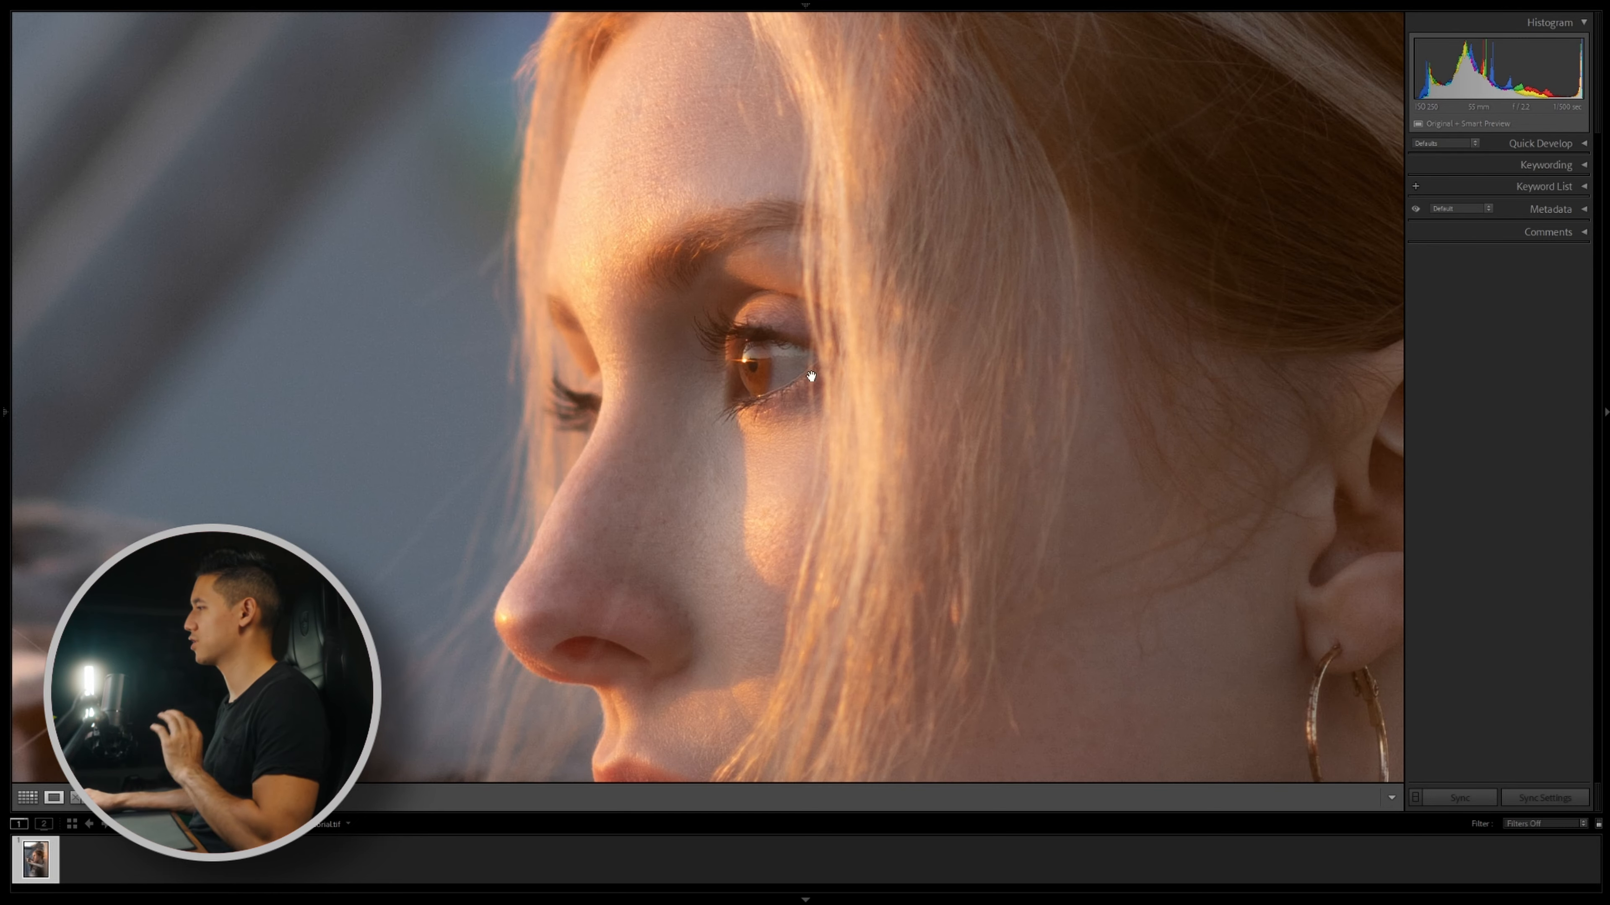
{"action": "left_click", "coordinate": [573, 413]}
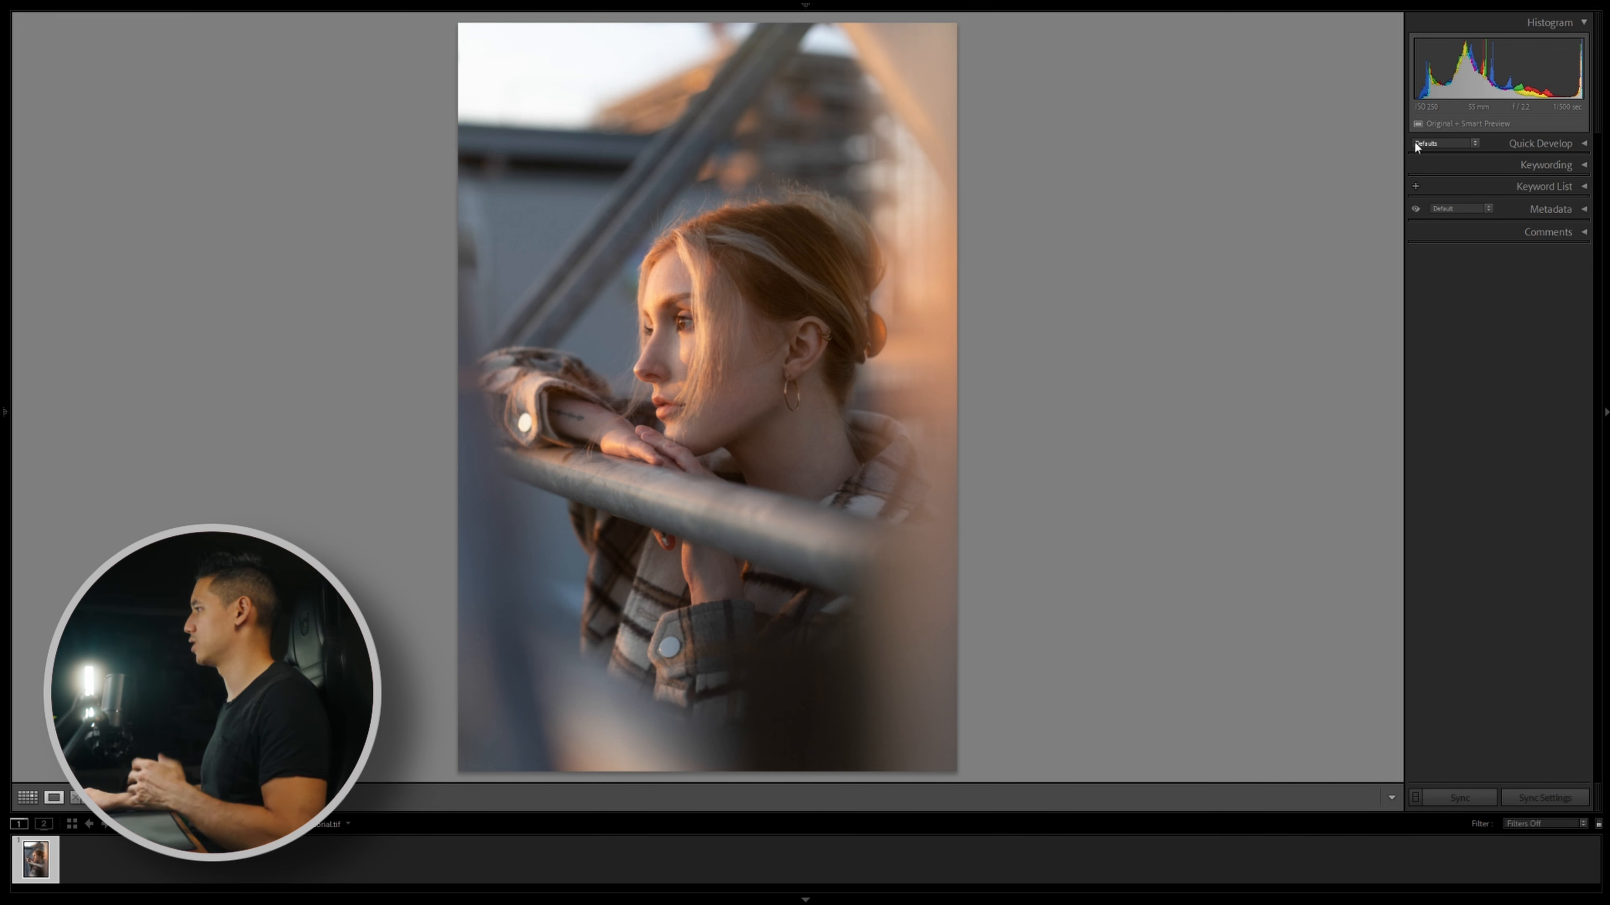
{"action": "left_click_drag", "start_coordinate": [747, 233], "coordinate": [736, 334]}
{"action": "left_click", "coordinate": [707, 363]}
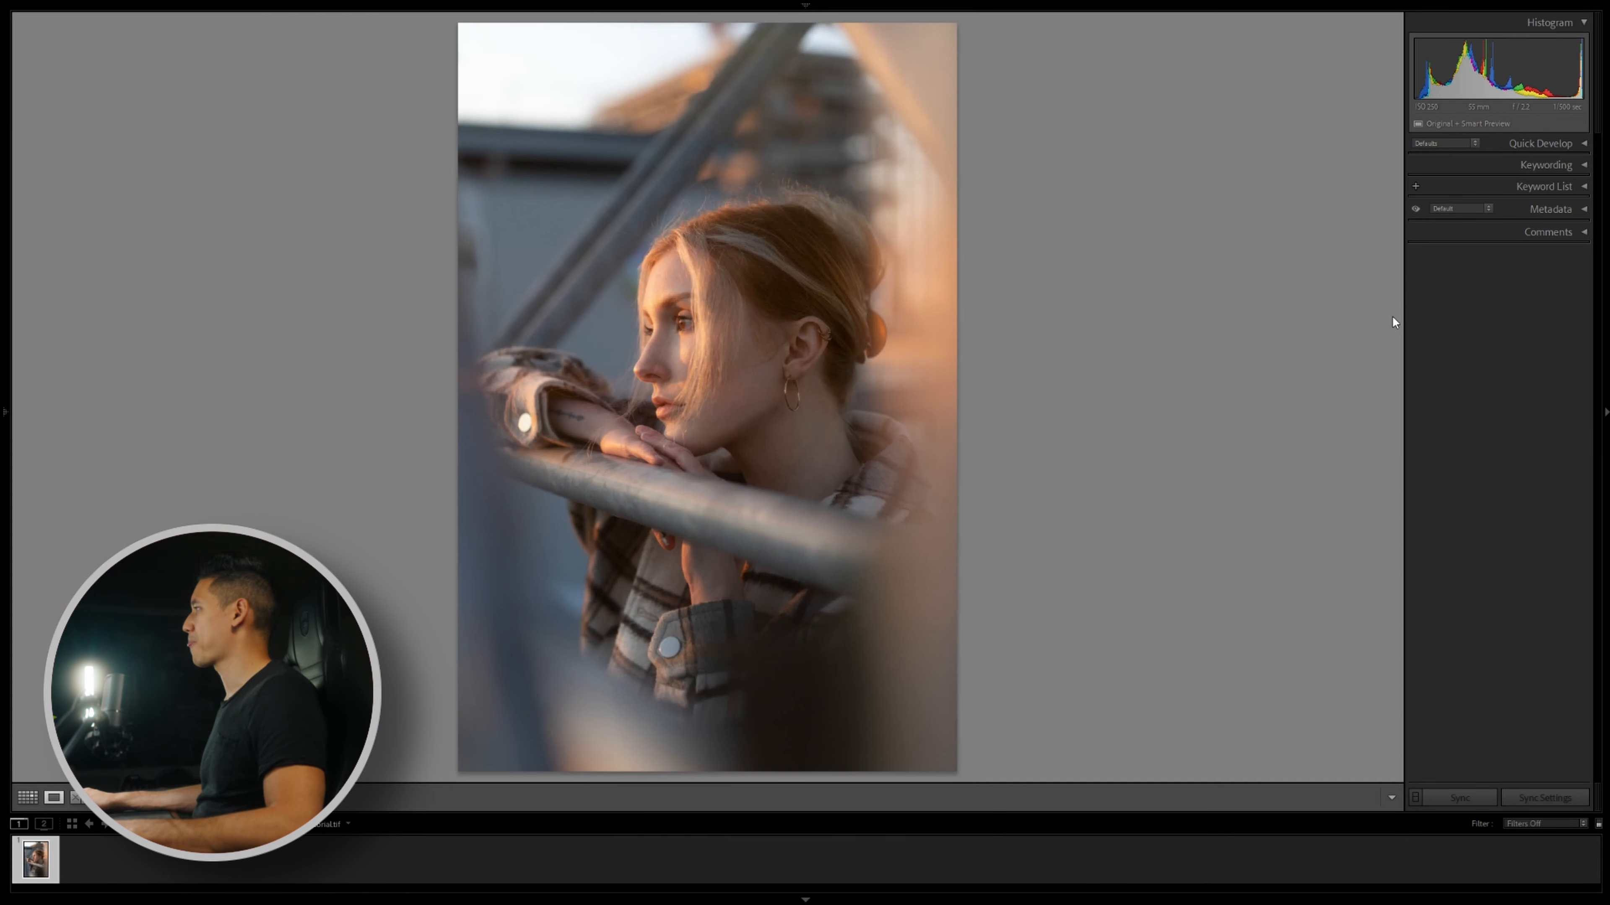
Switch to the Develop module and turn on the shadow and highlight clipping warnings.
{"action": "mouse_move", "coordinate": [1099, 11]}
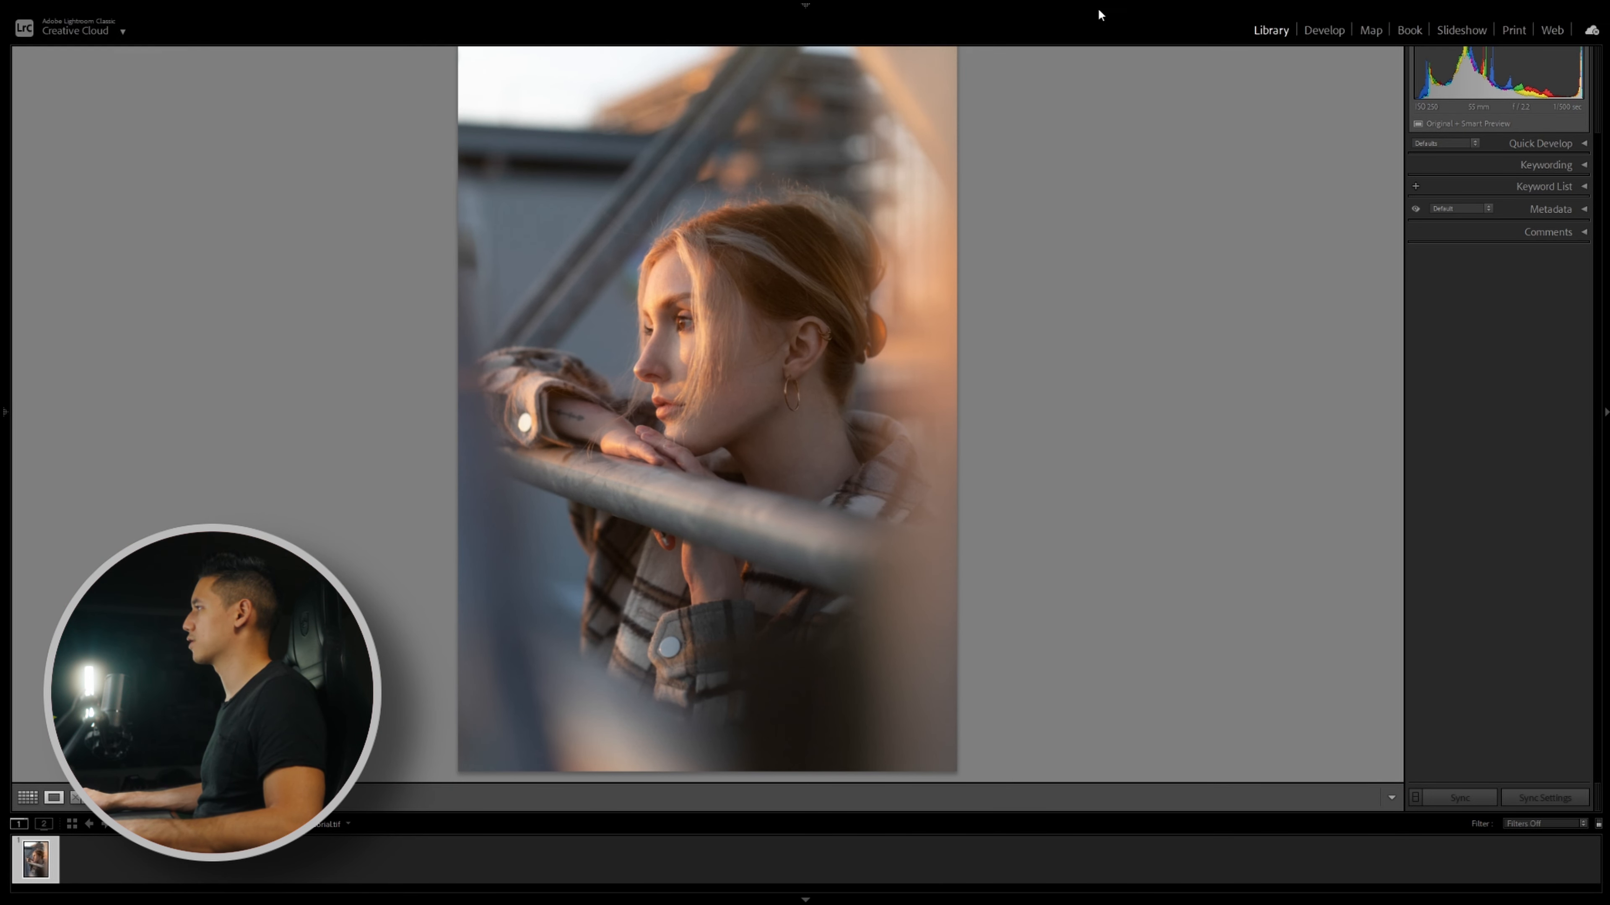
{"action": "left_click", "coordinate": [1319, 28]}
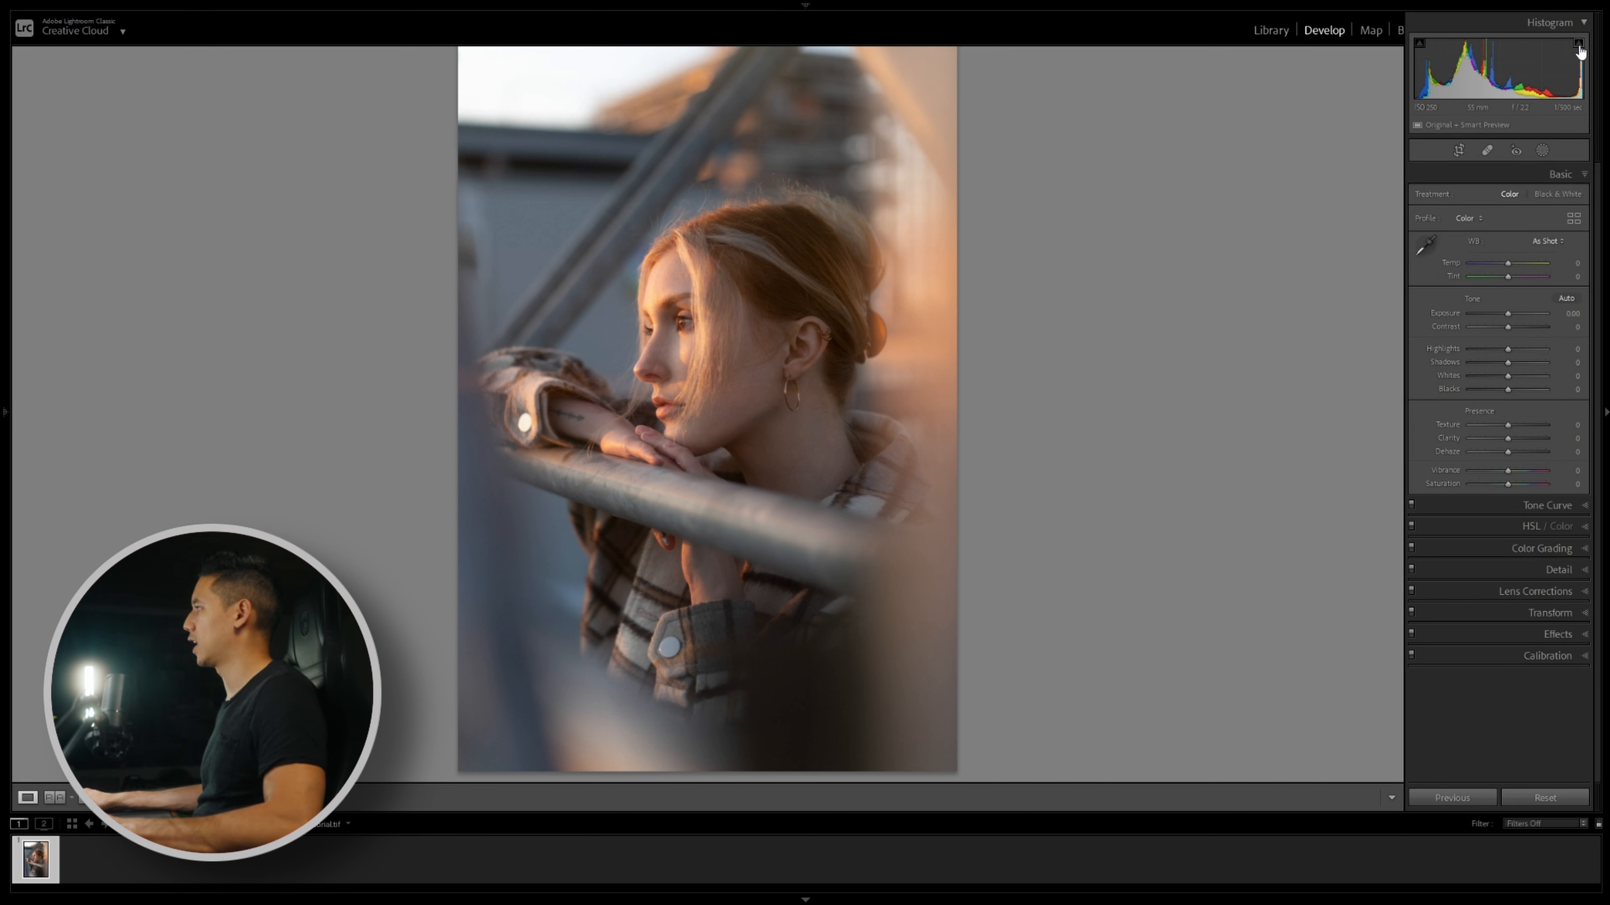
{"action": "left_click", "coordinate": [1579, 45]}
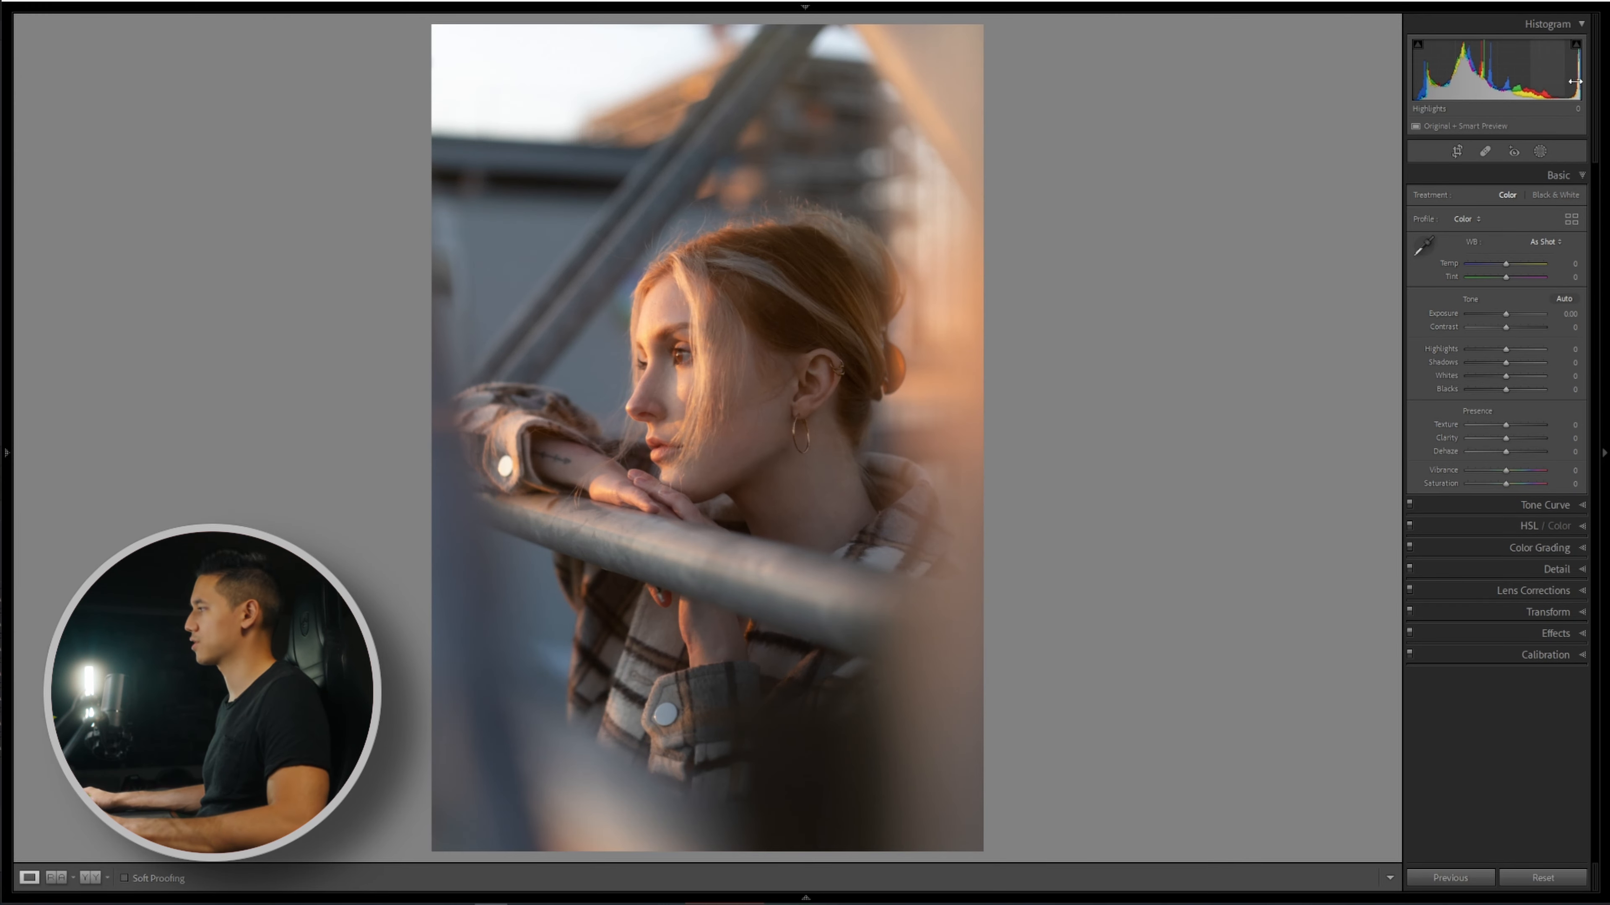
{"action": "left_click", "coordinate": [1578, 45]}
Try lowering Exposure to −5.00 to check shadow clipping, resetting it to 0 after each test.
{"action": "left_click_drag", "start_coordinate": [1506, 314], "coordinate": [1459, 312]}
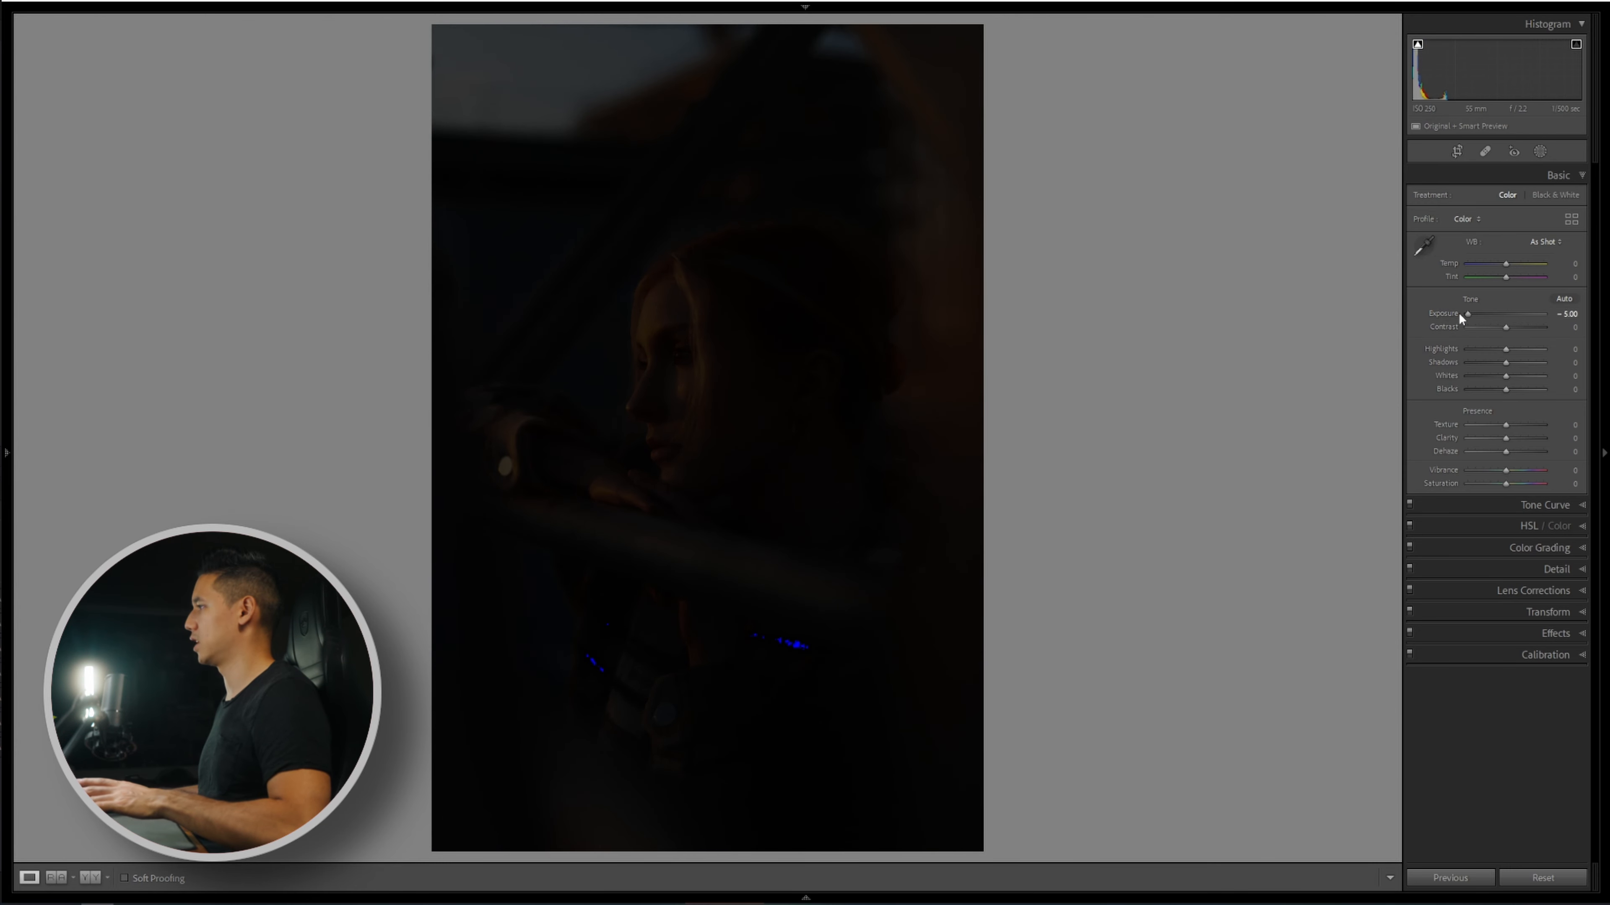
{"action": "double_click", "coordinate": [1450, 311]}
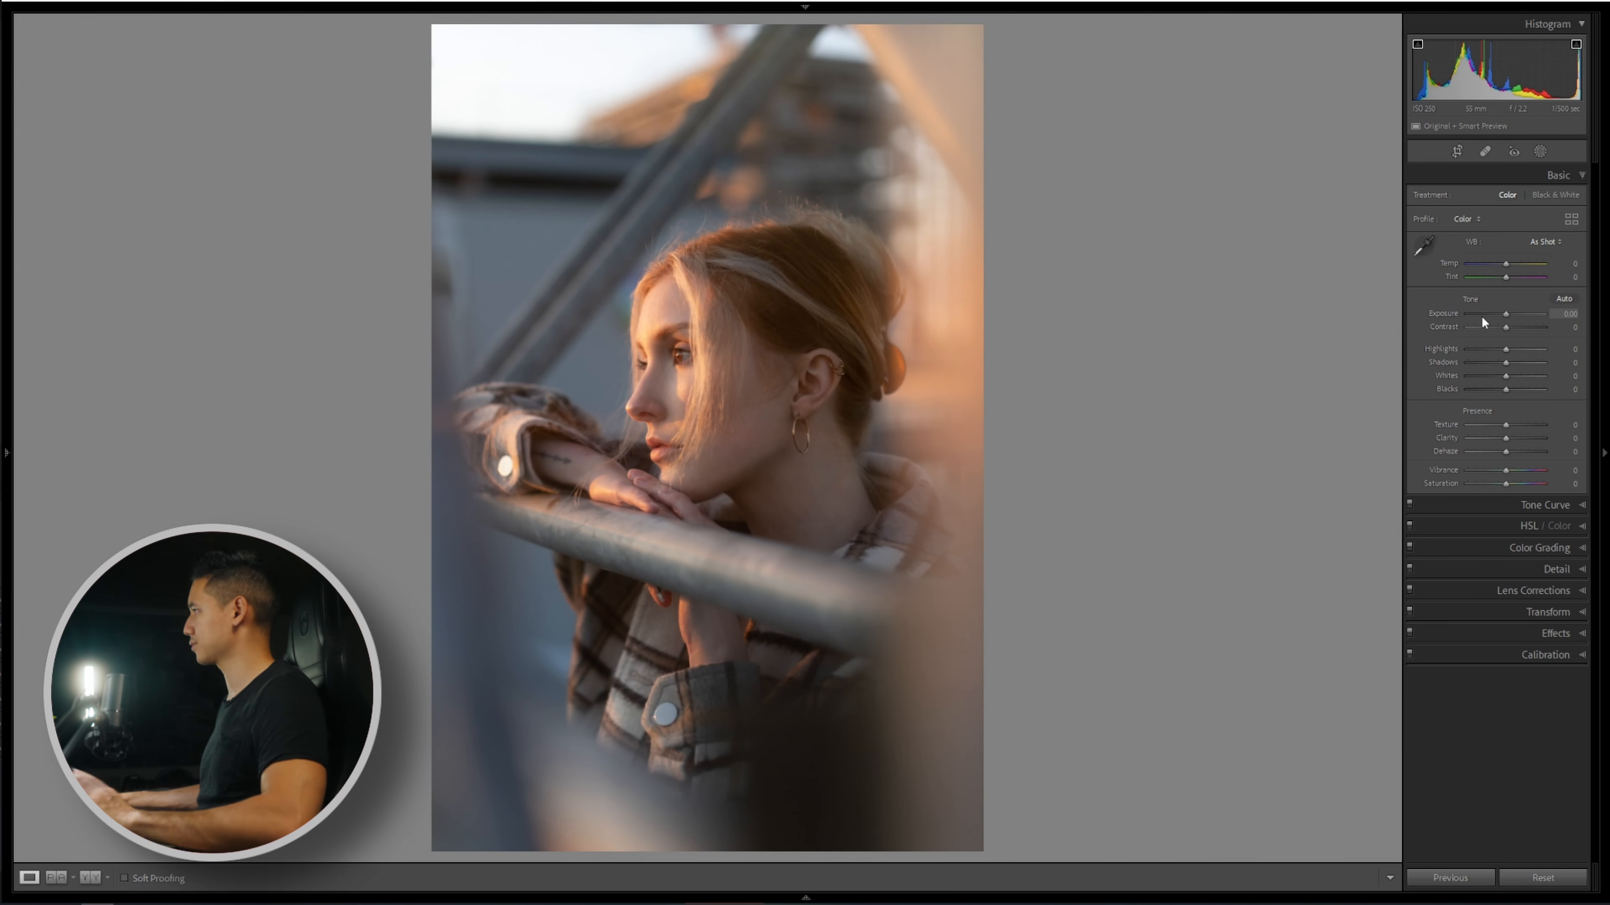
{"action": "left_click_drag", "start_coordinate": [1491, 313], "coordinate": [1110, 387]}
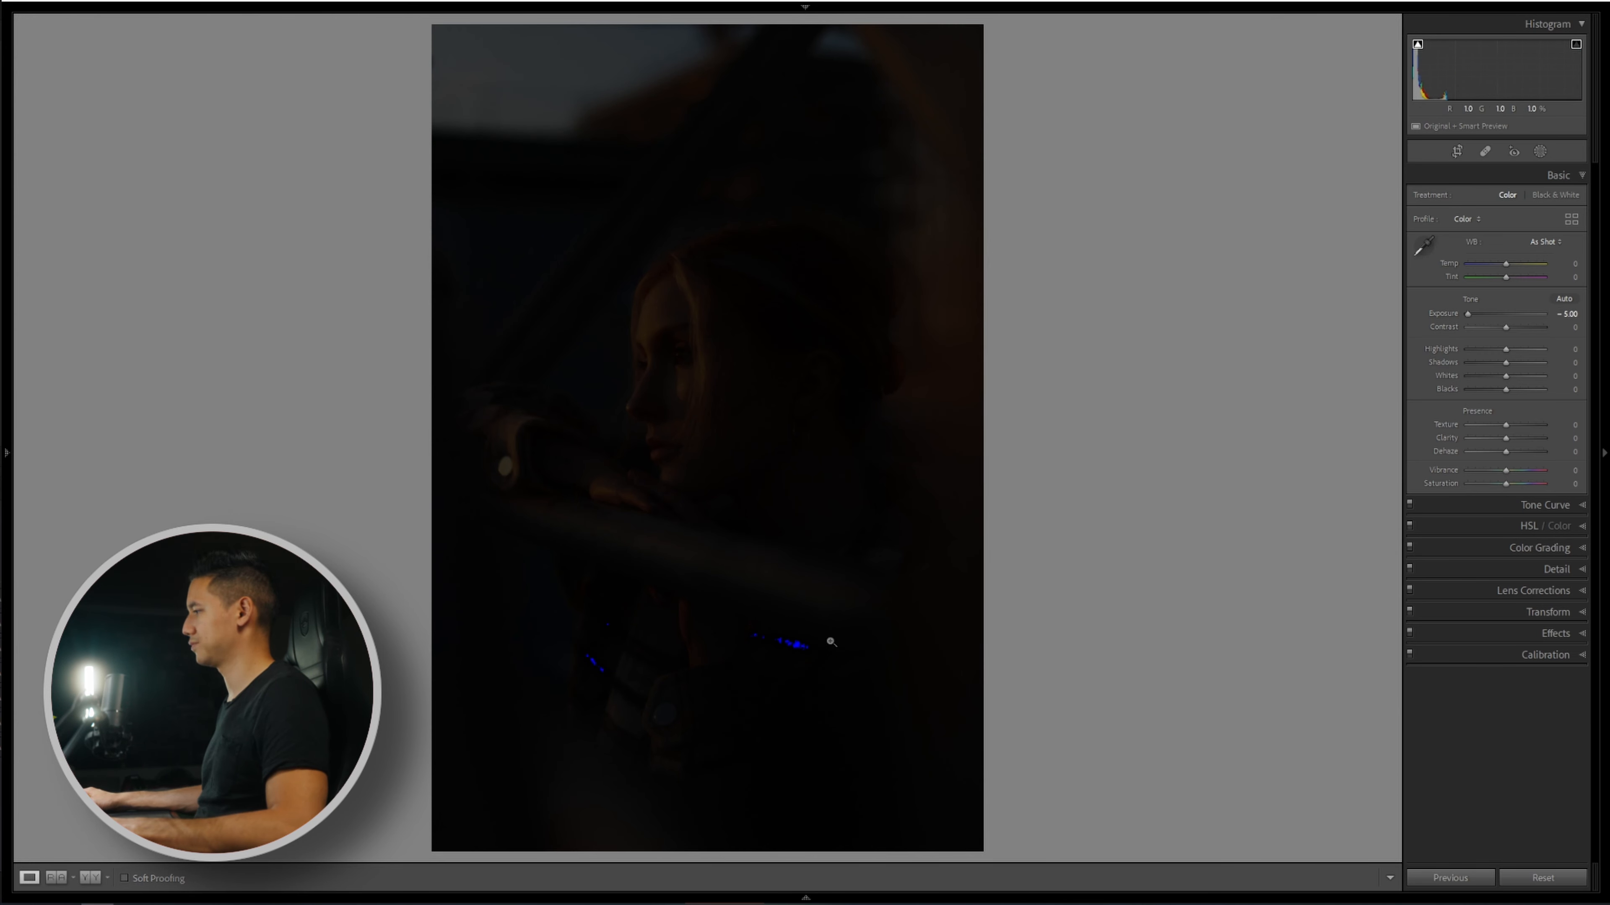
{"action": "double_click", "coordinate": [1507, 313]}
{"action": "mouse_move", "coordinate": [1508, 313]}
{"action": "left_mouse_down"}
{"action": "mouse_move", "coordinate": [1528, 312]}
{"action": "mouse_move", "coordinate": [1498, 311]}
{"action": "left_mouse_up"}
{"action": "double_click", "coordinate": [1499, 313]}
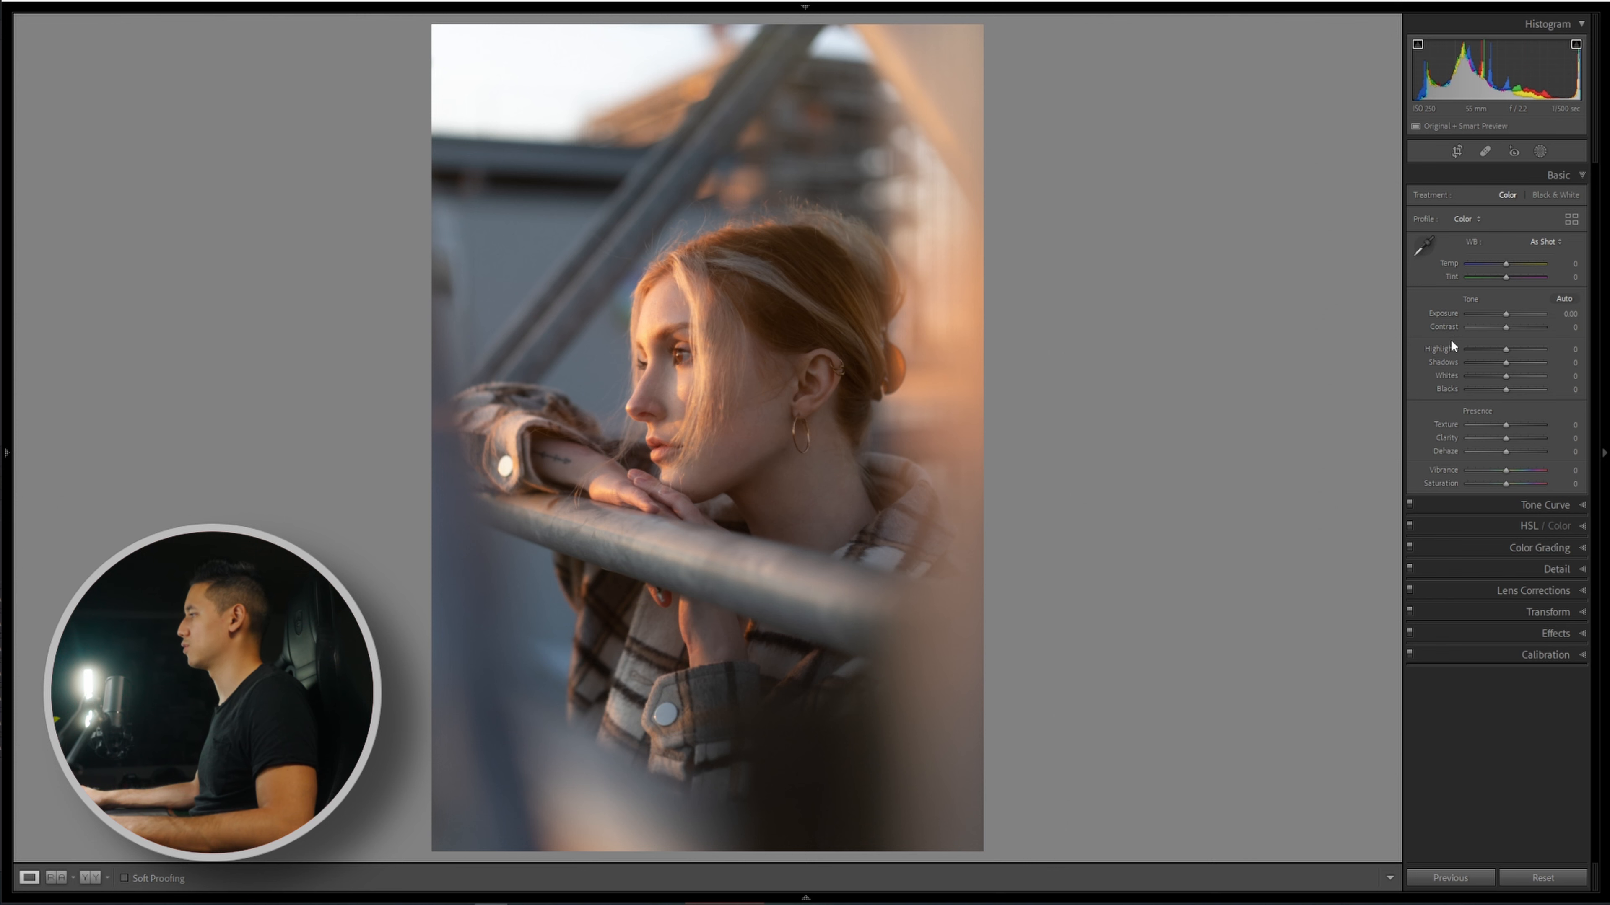
Test highlight clipping with Highlights at +14, turn off the clipping warnings, and lower Highlights to −68.
{"action": "mouse_move", "coordinate": [1503, 350]}
{"action": "left_mouse_down"}
{"action": "mouse_move", "coordinate": [1489, 348]}
{"action": "mouse_move", "coordinate": [1509, 348]}
{"action": "left_mouse_up"}
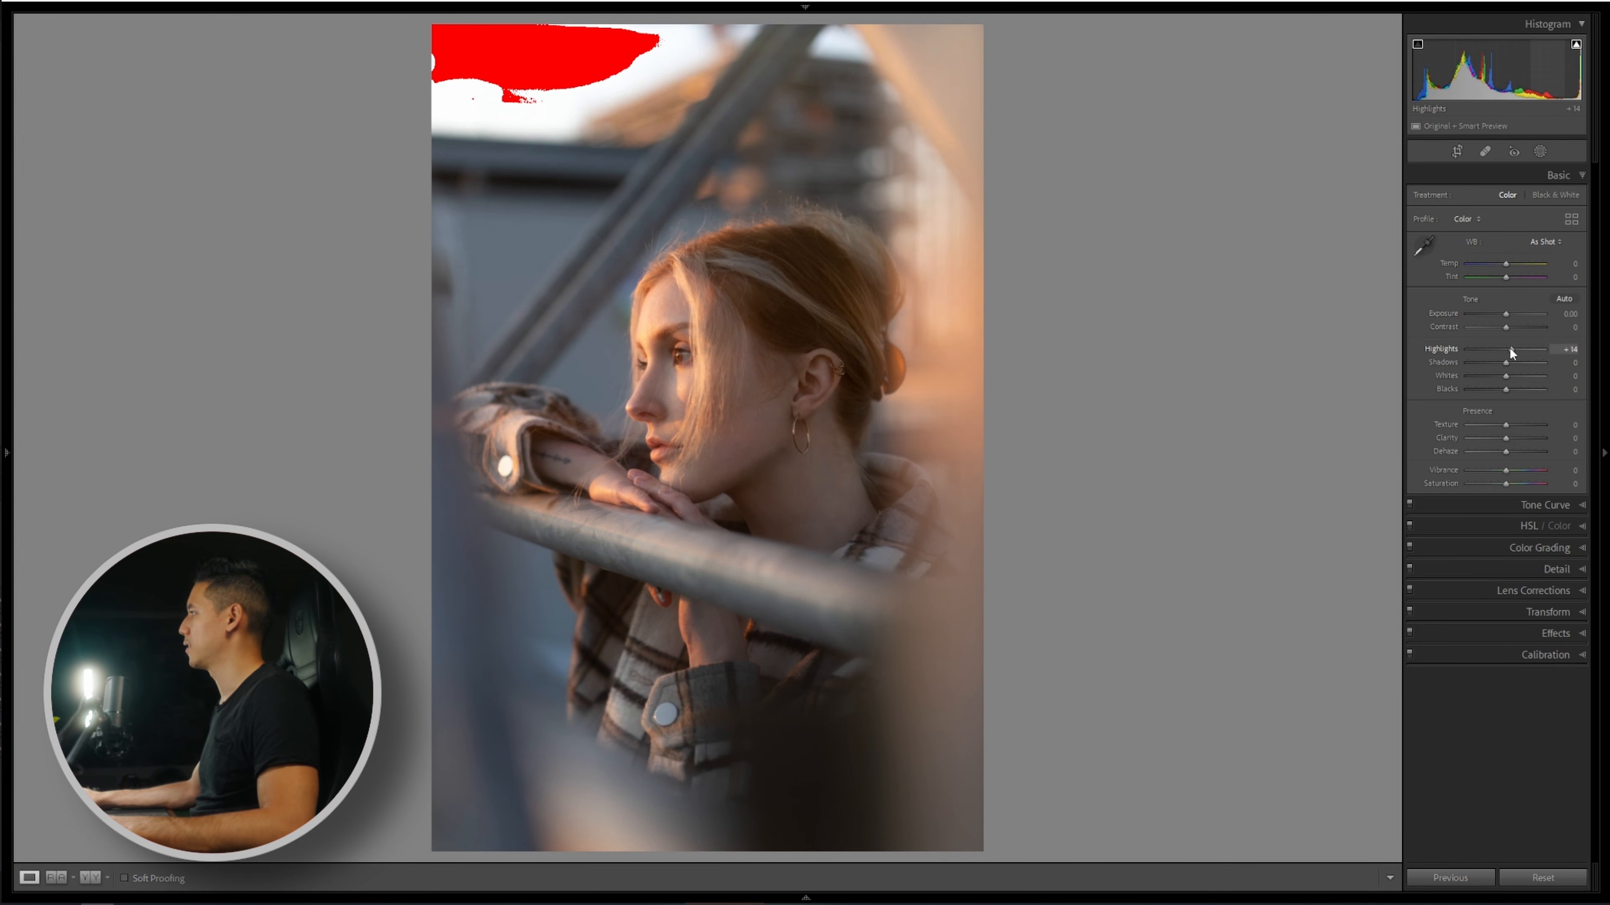
{"action": "left_click", "coordinate": [1576, 44]}
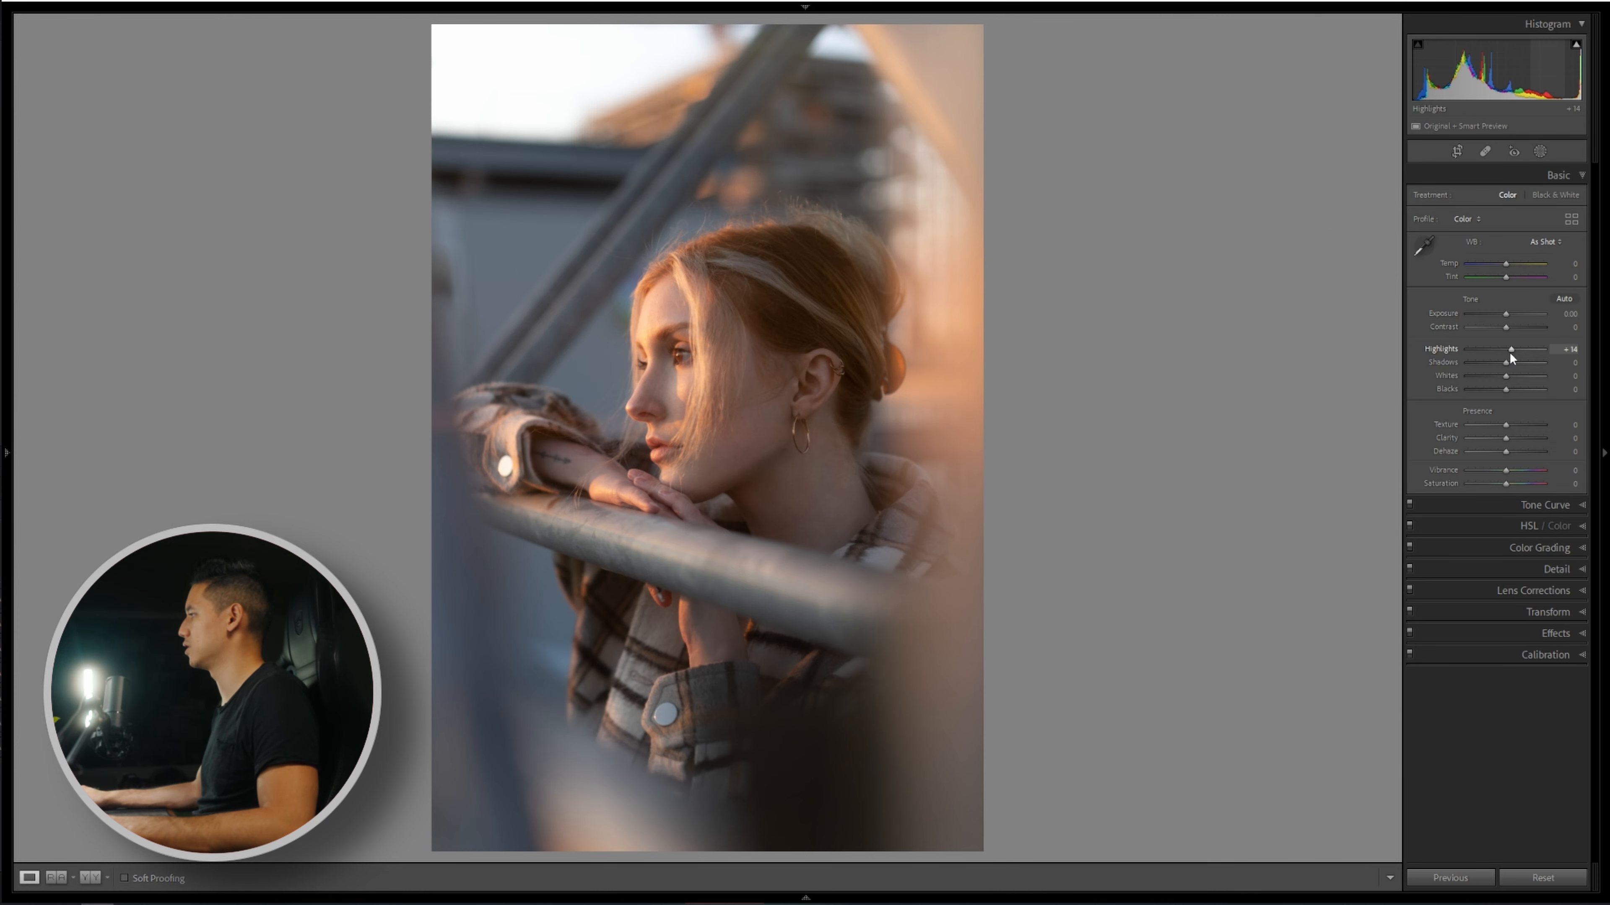
{"action": "left_click_drag", "start_coordinate": [1508, 350], "coordinate": [1478, 348]}
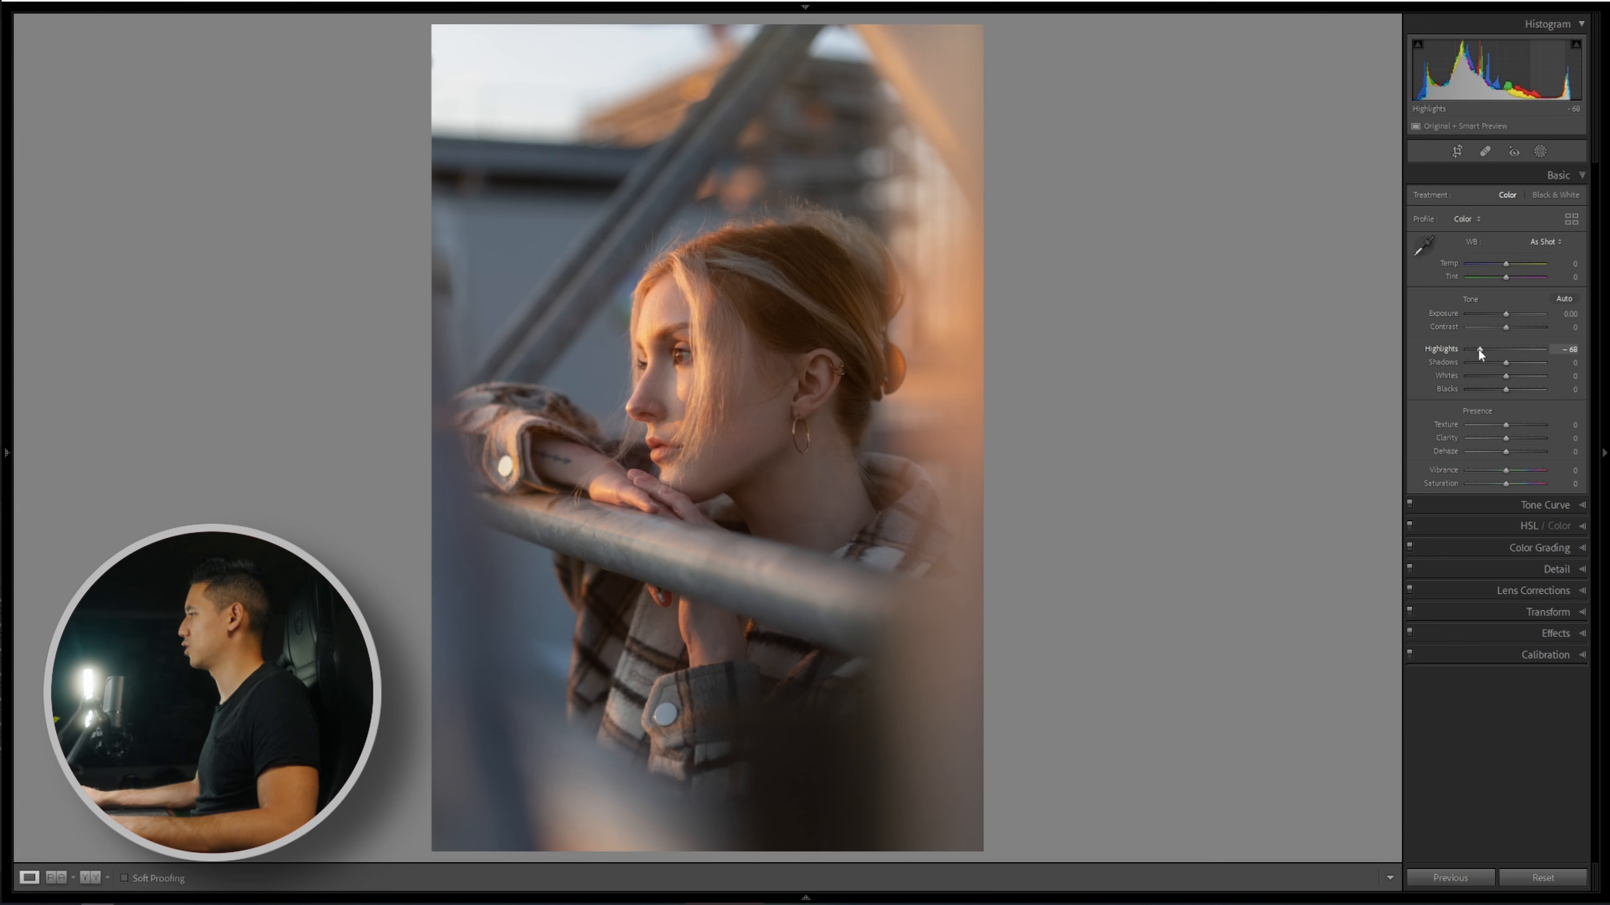
Set Exposure to −0.20, Contrast +5, Highlights −75, Shadows +39, Whites +16, Blacks −26 and Temp +2.
{"action": "left_click_drag", "start_coordinate": [1571, 314], "coordinate": [1562, 314]}
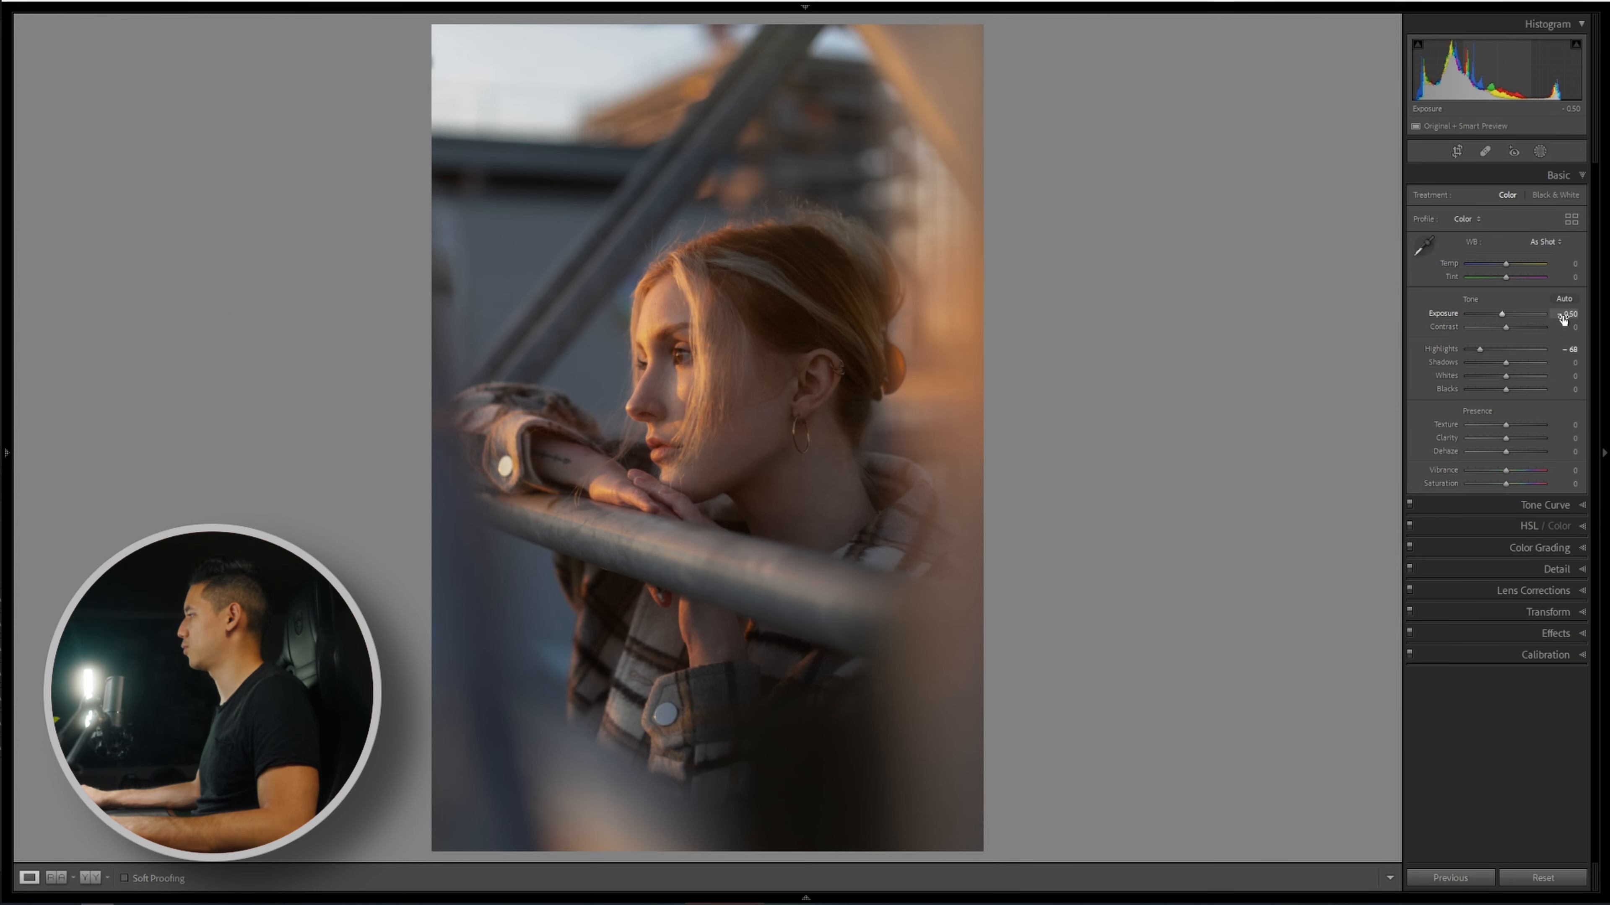
{"action": "left_click_drag", "start_coordinate": [1510, 362], "coordinate": [1505, 315]}
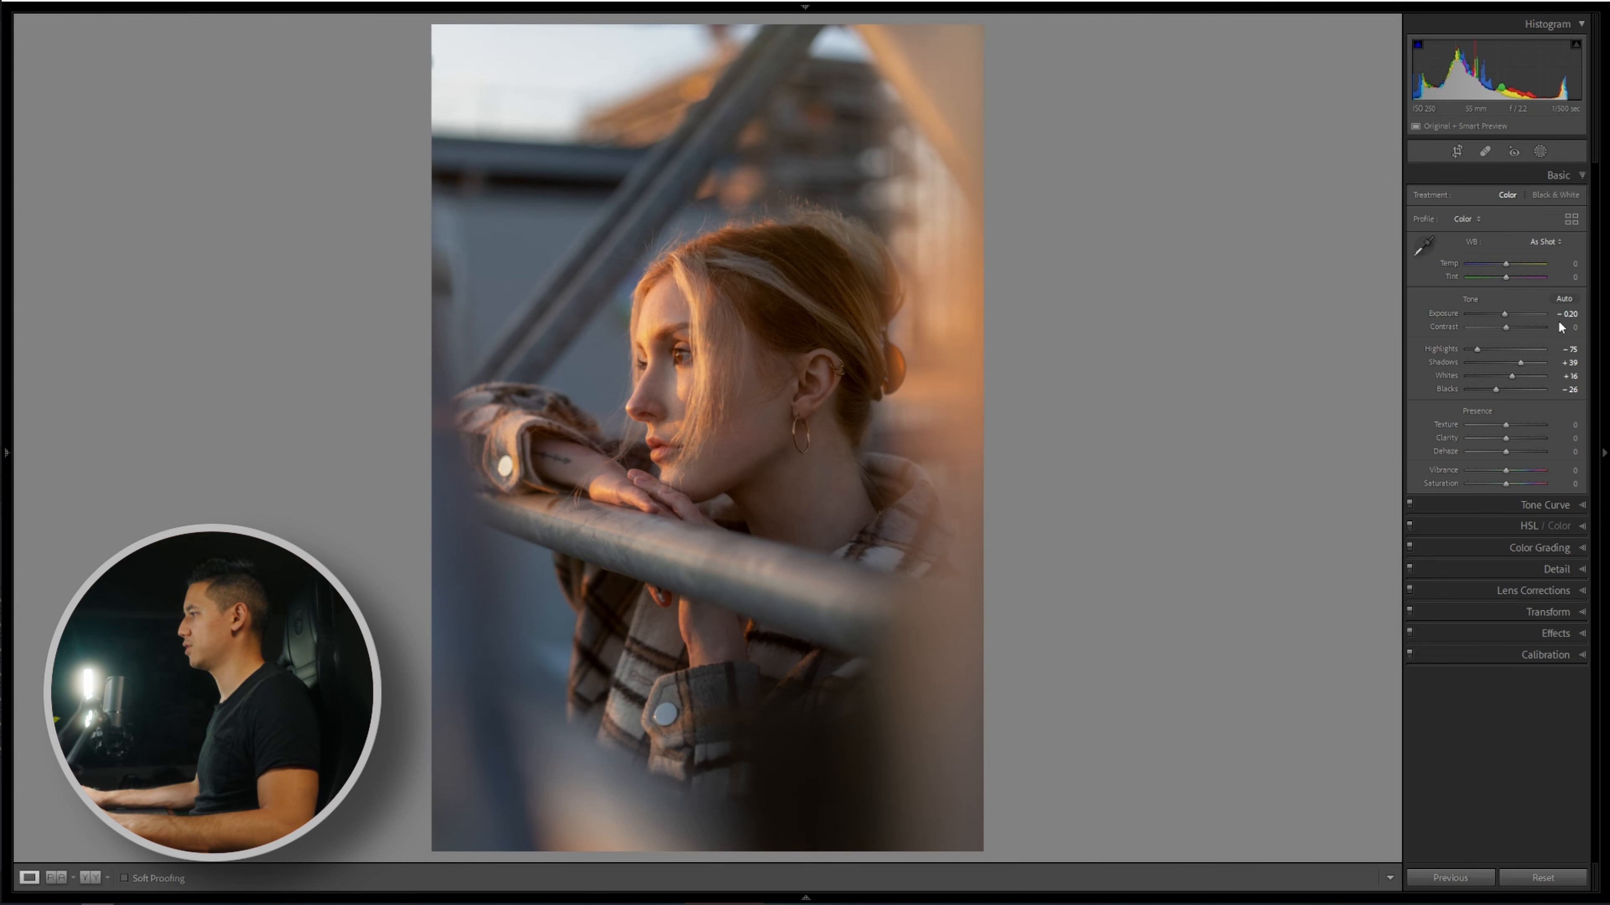
{"action": "left_click_drag", "start_coordinate": [1506, 328], "coordinate": [1508, 327]}
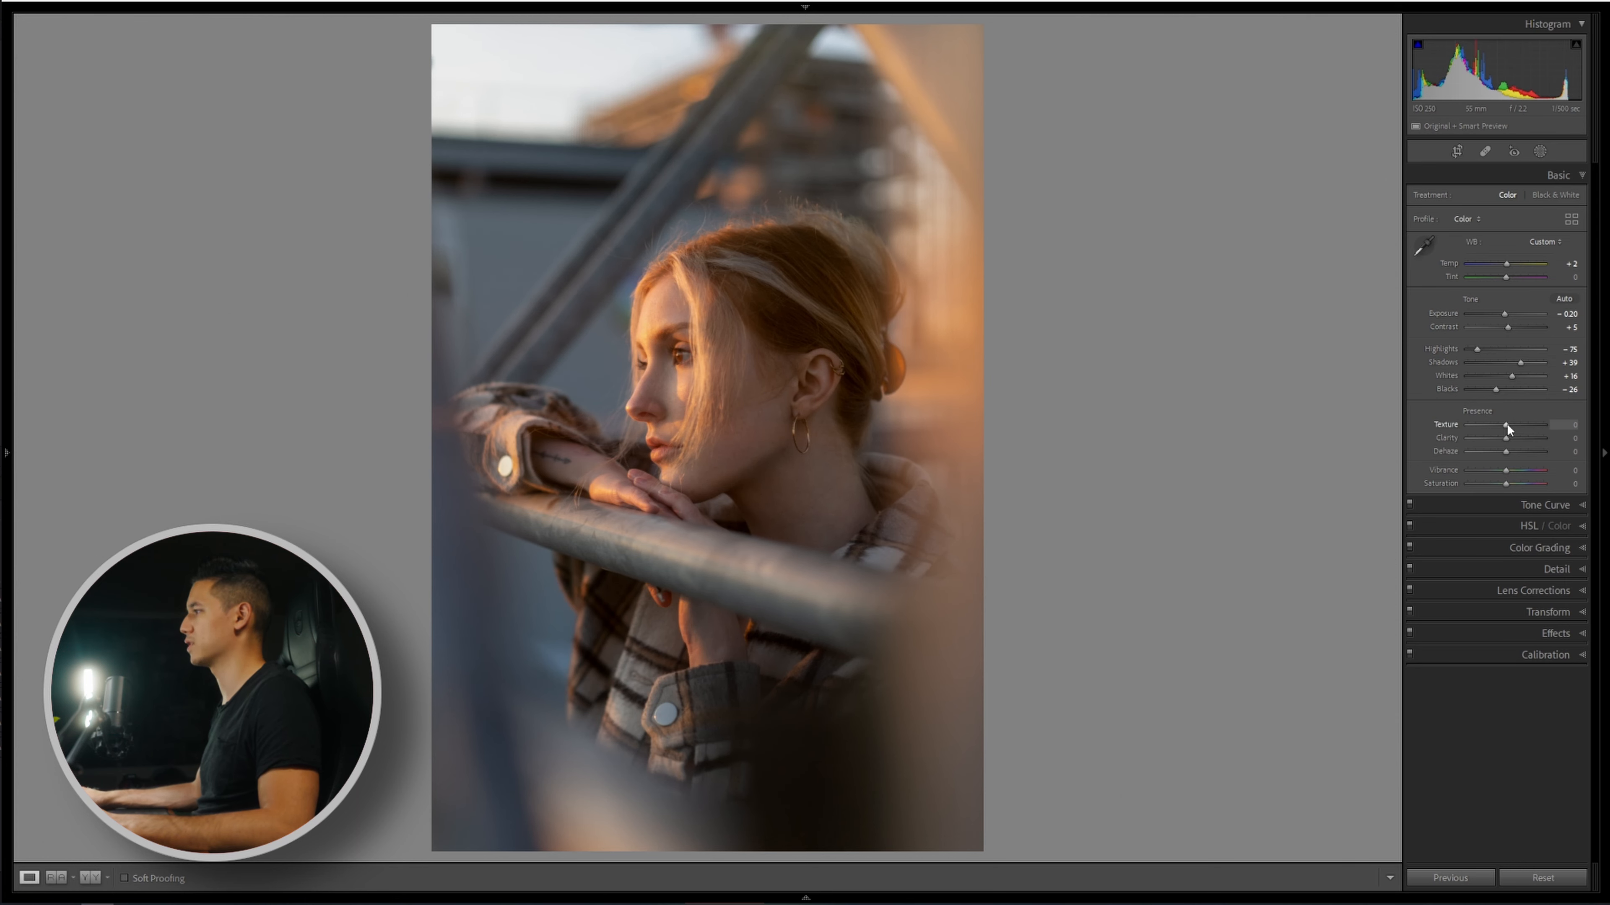
Try Texture at +11 and at −30, resetting it to 0 after each test.
{"action": "left_click_drag", "start_coordinate": [1516, 425], "coordinate": [1507, 424]}
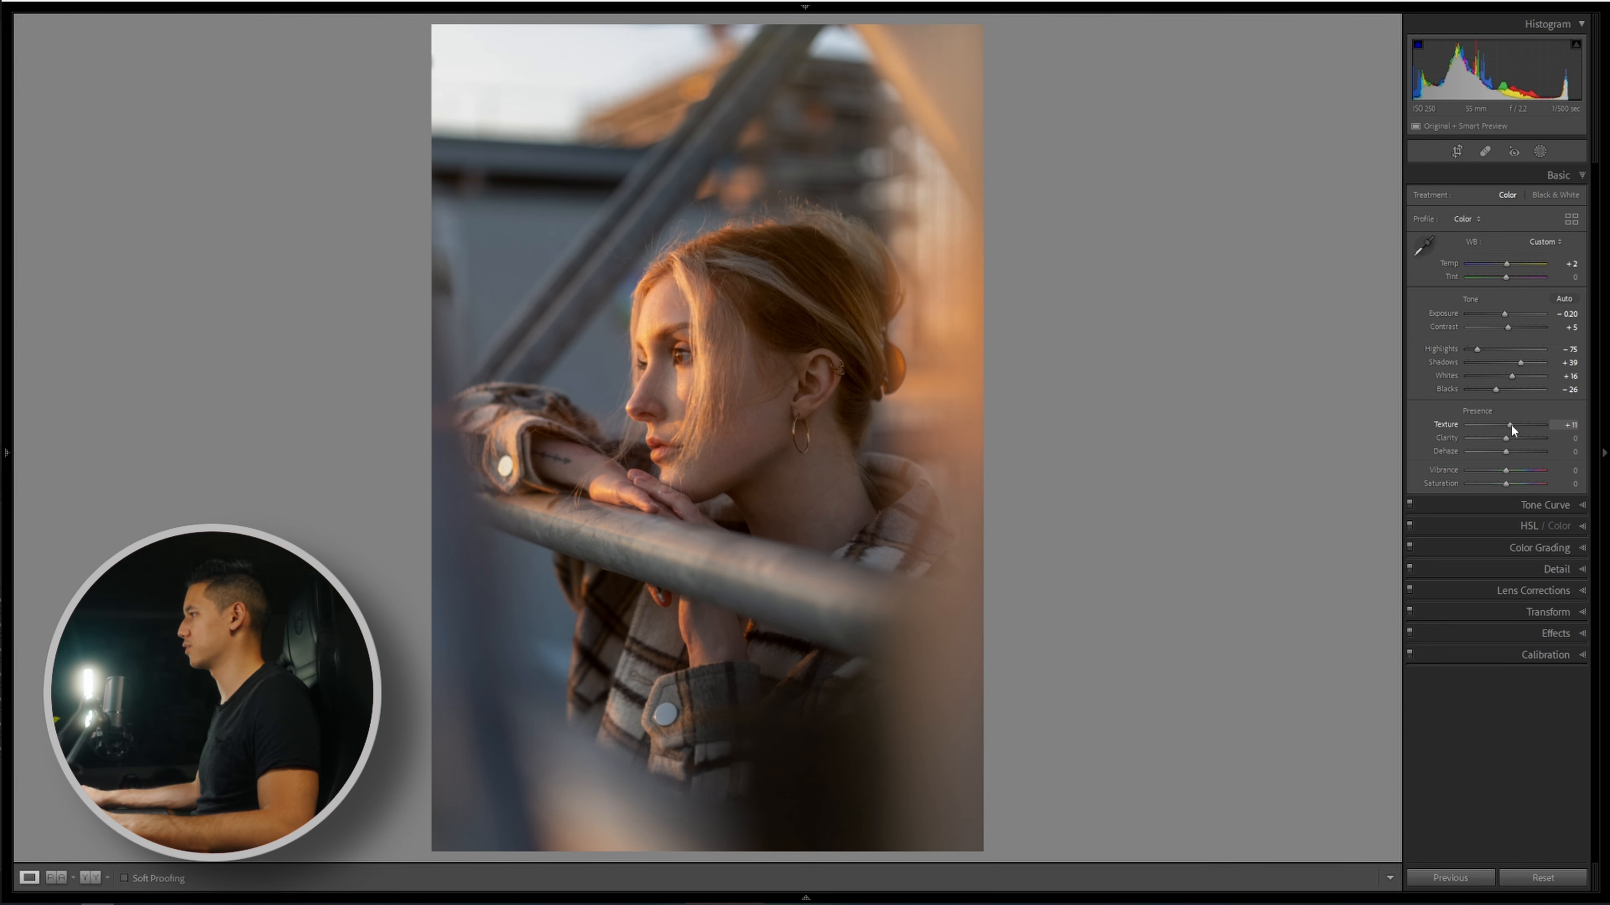
{"action": "double_click", "coordinate": [1509, 424]}
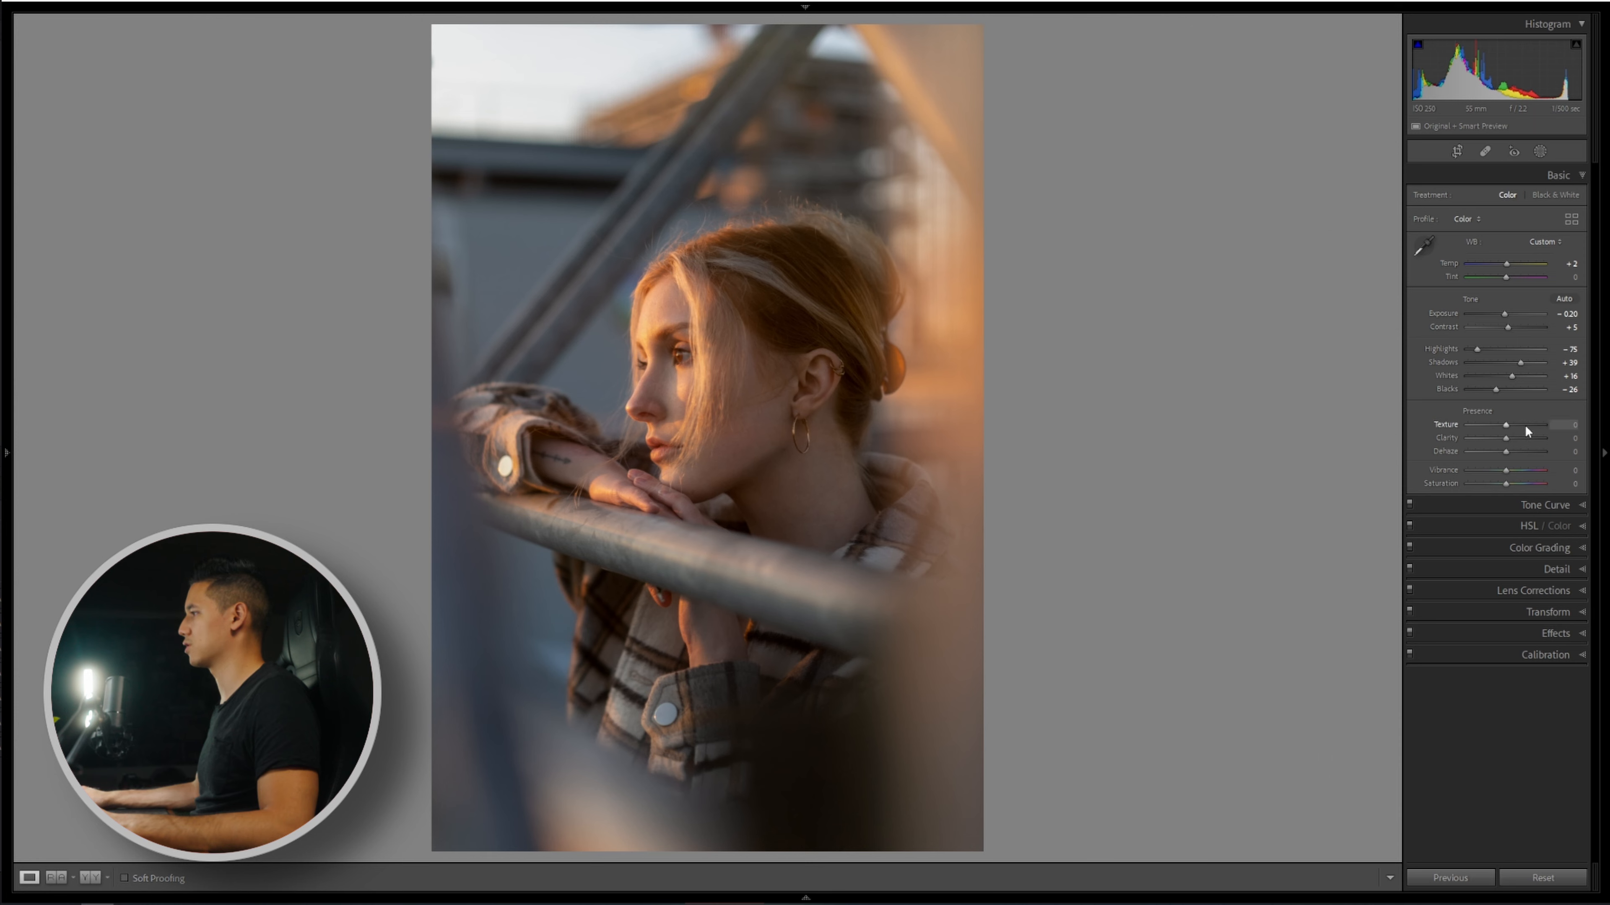
{"action": "left_click_drag", "start_coordinate": [1505, 424], "coordinate": [1486, 425]}
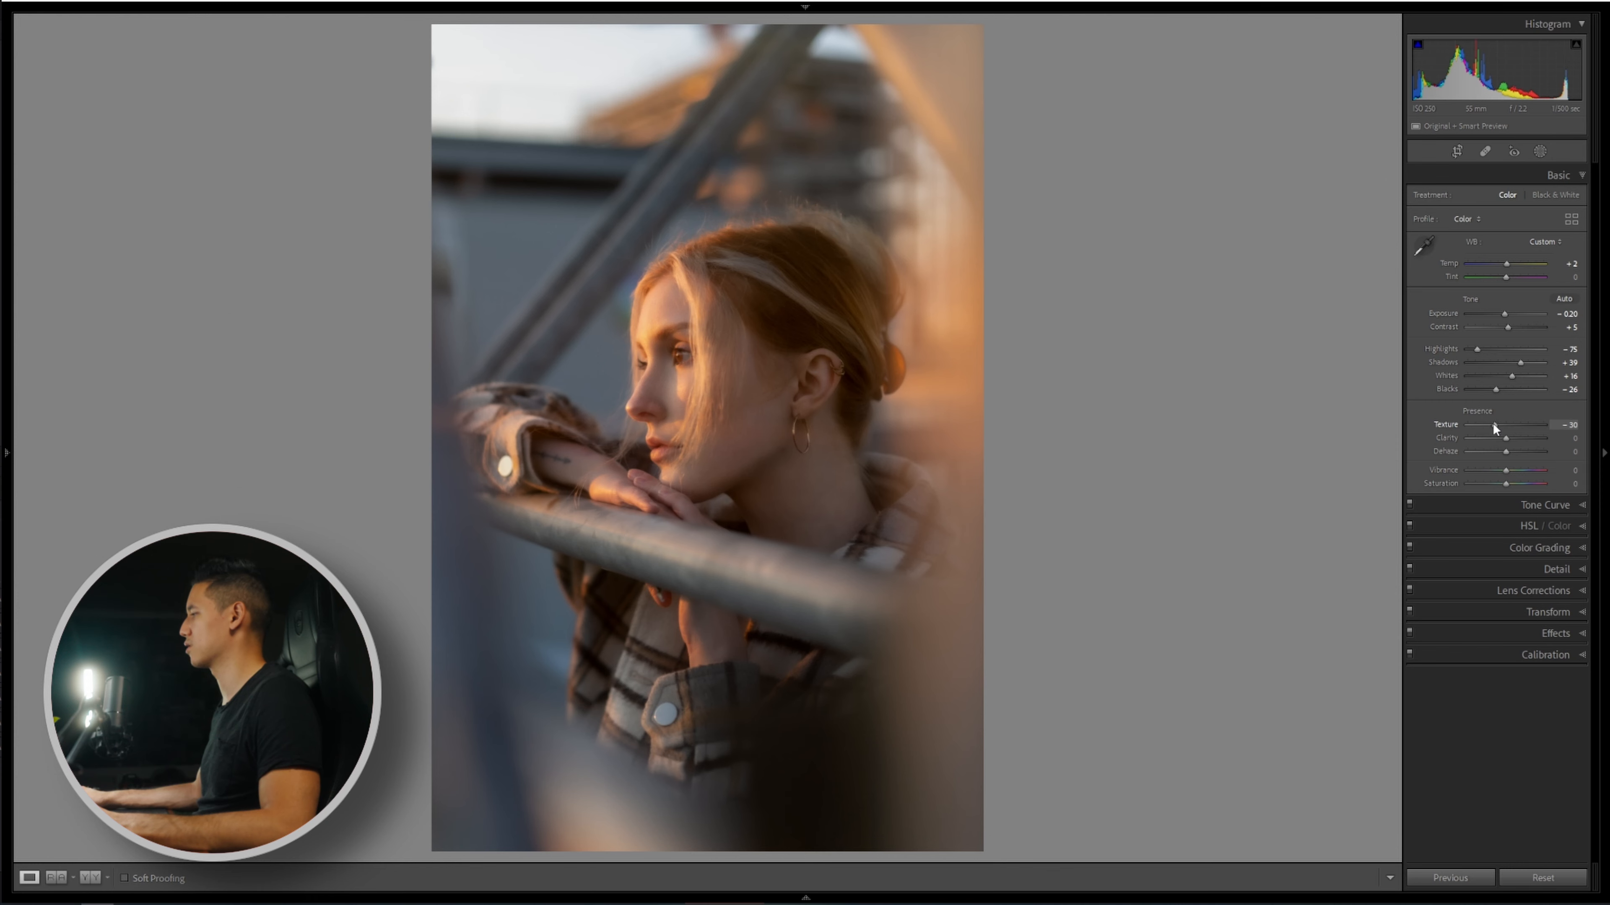
{"action": "double_click", "coordinate": [1463, 423]}
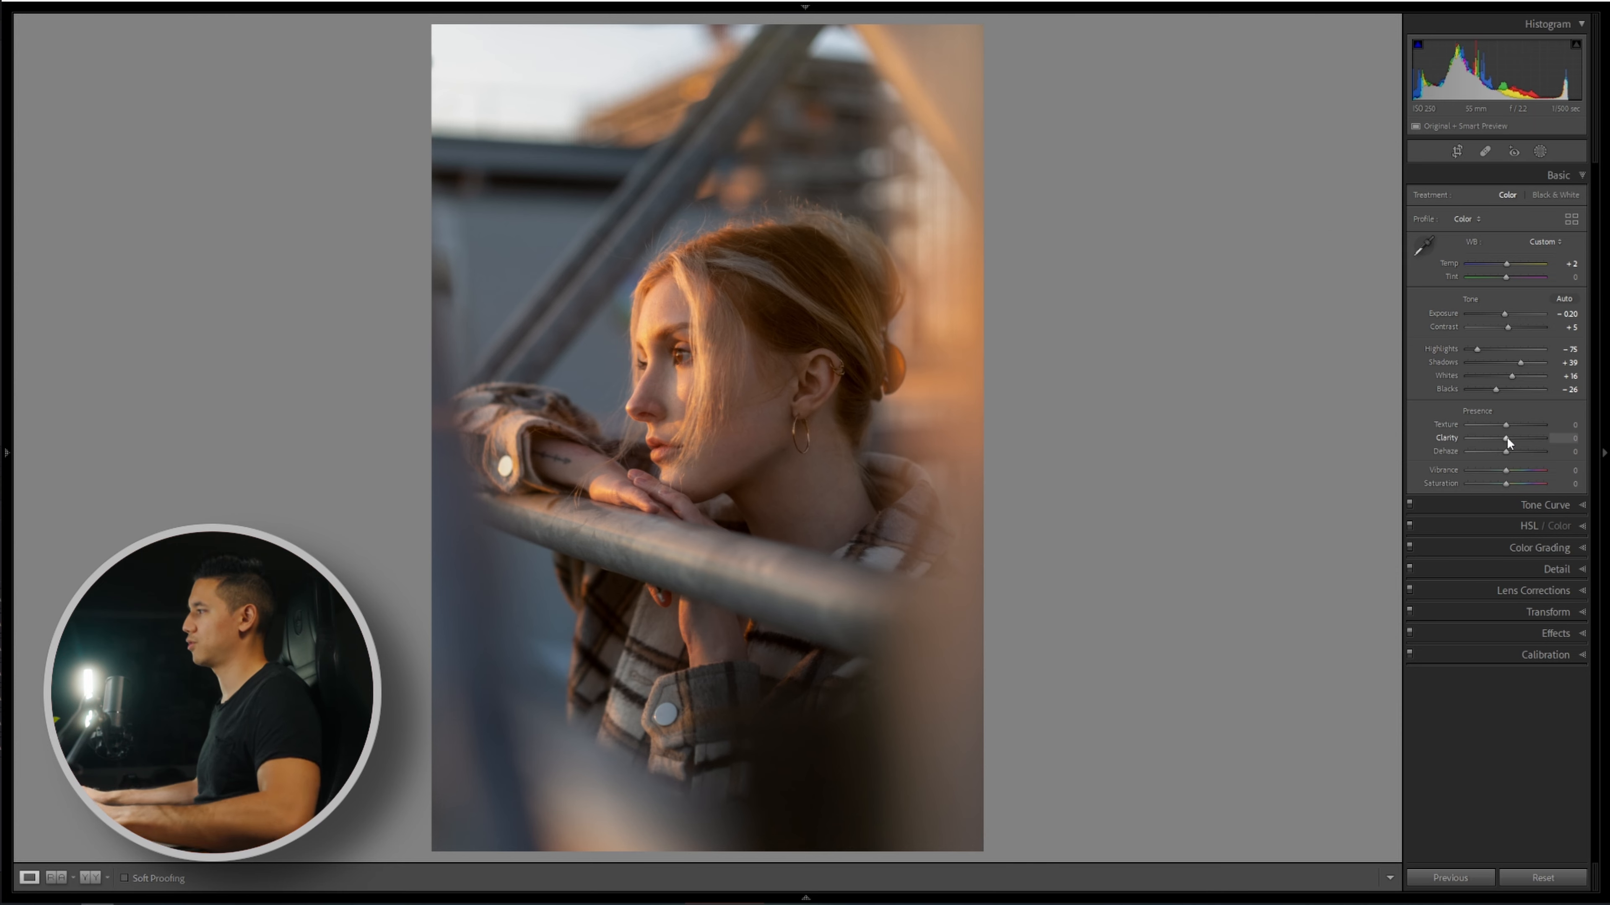
Set Clarity to +5, and try a slight Dehaze increase before resetting it to 0.
{"action": "left_click", "coordinate": [693, 360]}
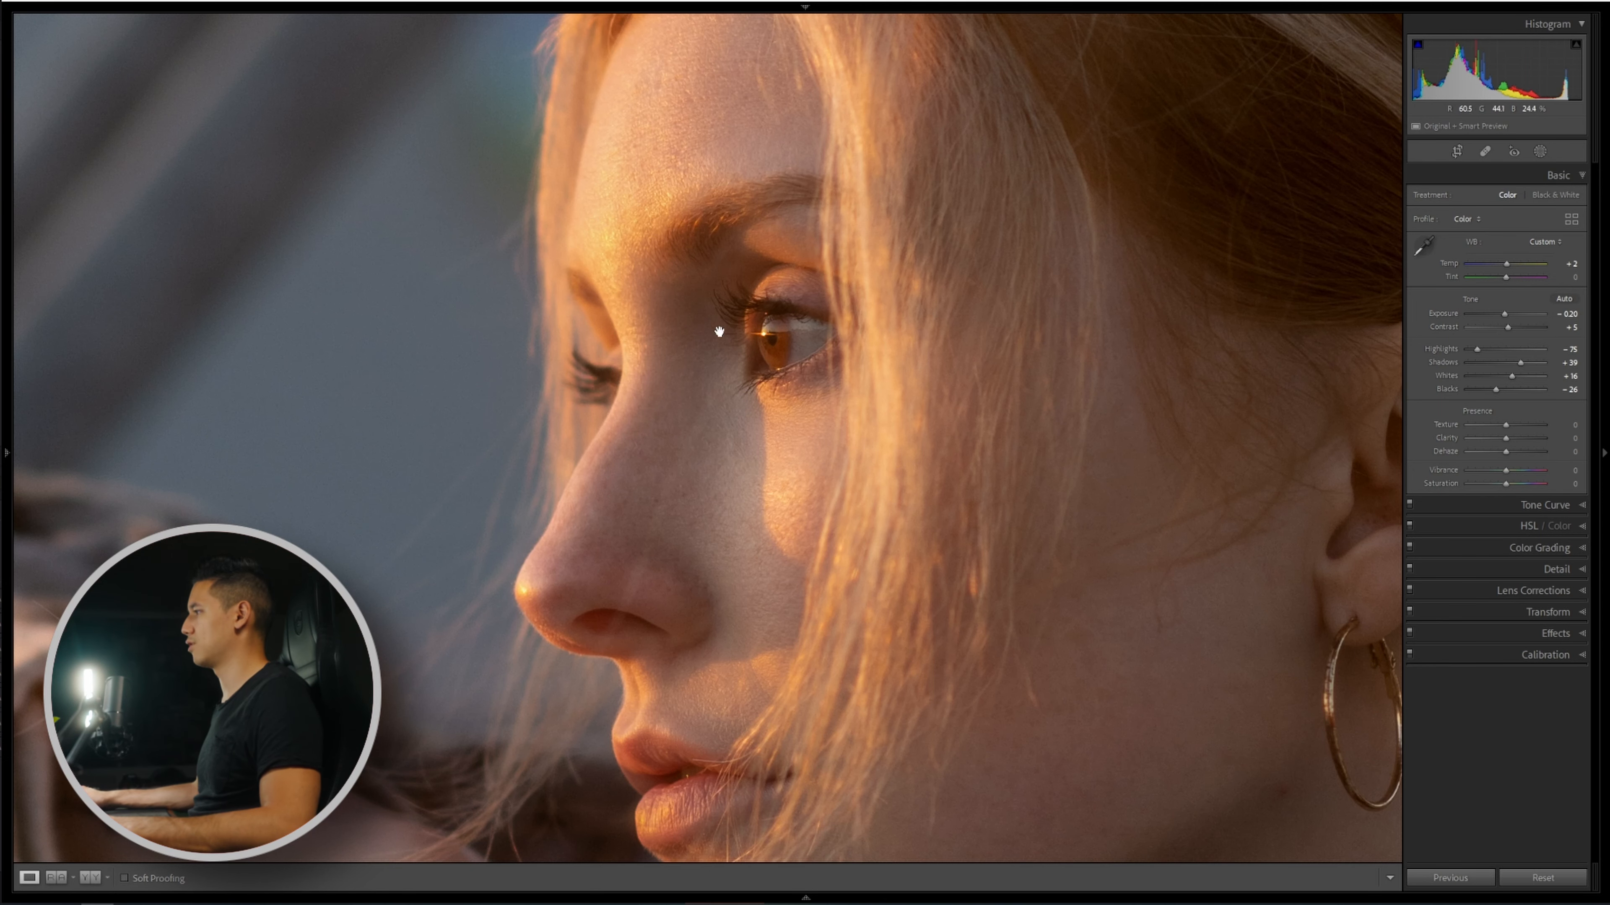
{"action": "left_click_drag", "start_coordinate": [1505, 439], "coordinate": [1507, 440]}
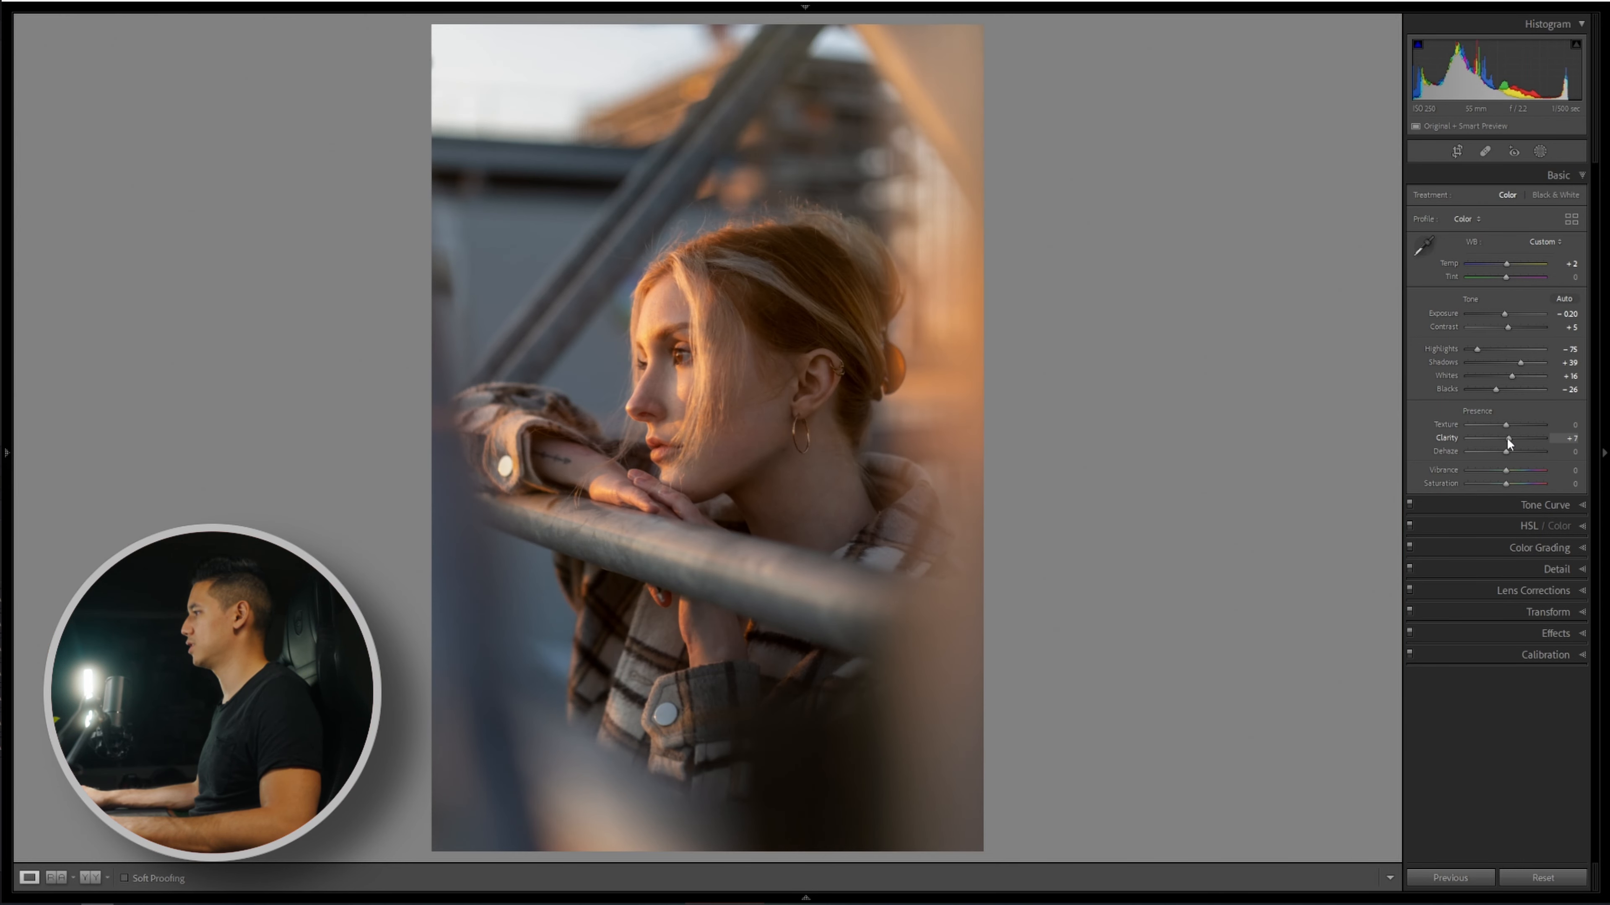
{"action": "mouse_move", "coordinate": [1506, 438]}
{"action": "left_mouse_down"}
{"action": "mouse_move", "coordinate": [1532, 437]}
{"action": "mouse_move", "coordinate": [1510, 438]}
{"action": "left_mouse_up"}
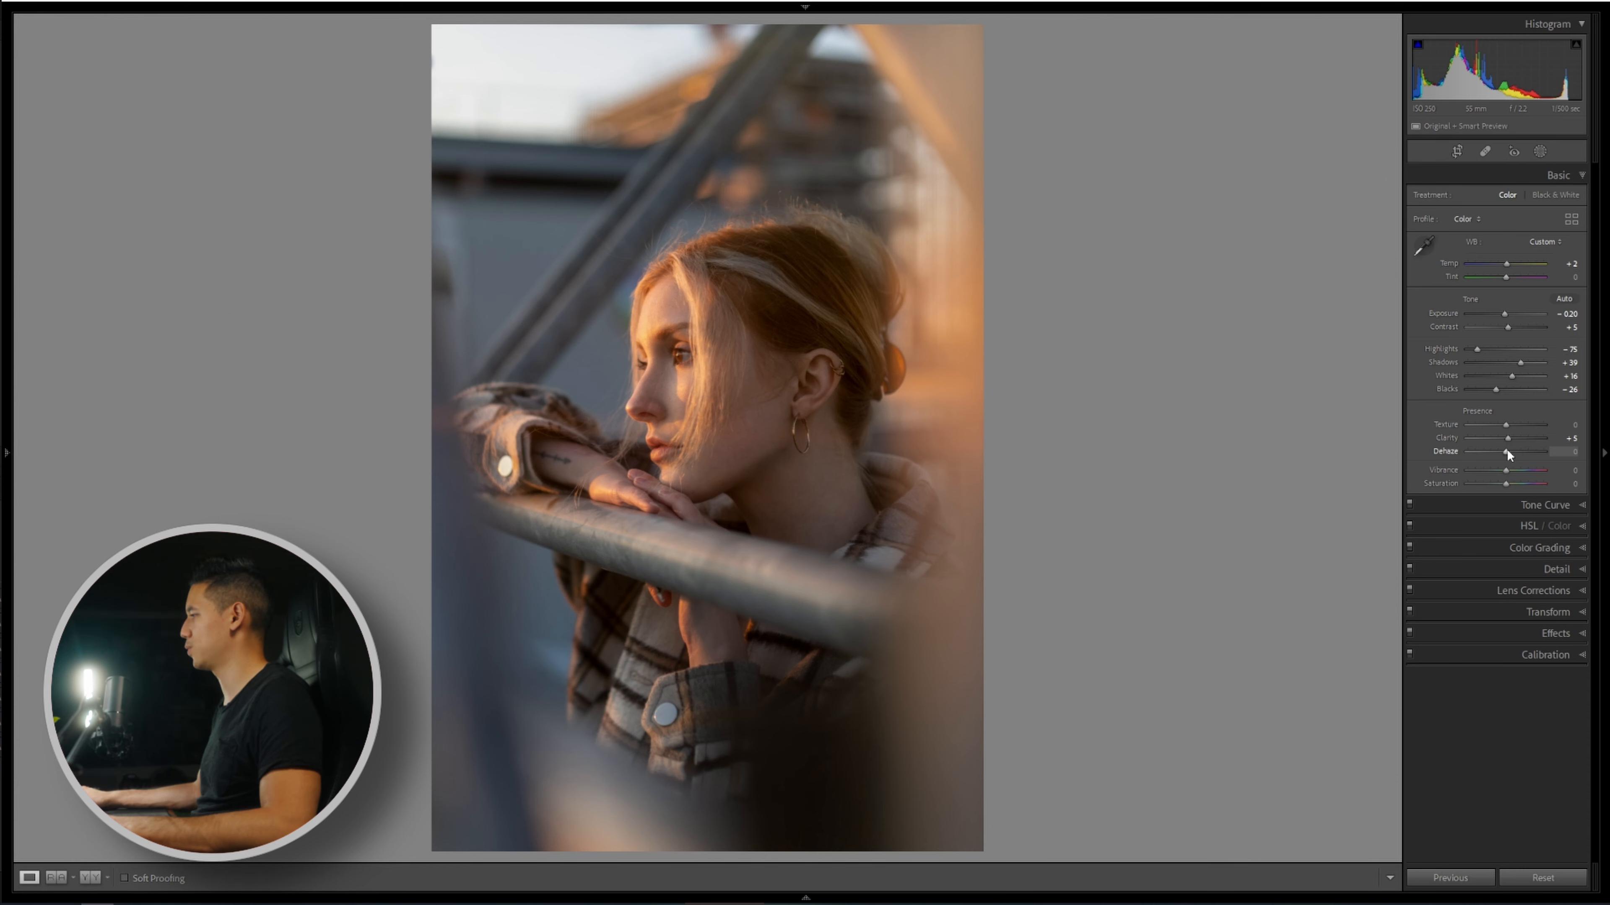
{"action": "mouse_move", "coordinate": [1506, 449]}
{"action": "left_mouse_down"}
{"action": "mouse_move", "coordinate": [1524, 449]}
{"action": "mouse_move", "coordinate": [1510, 449]}
{"action": "left_mouse_up"}
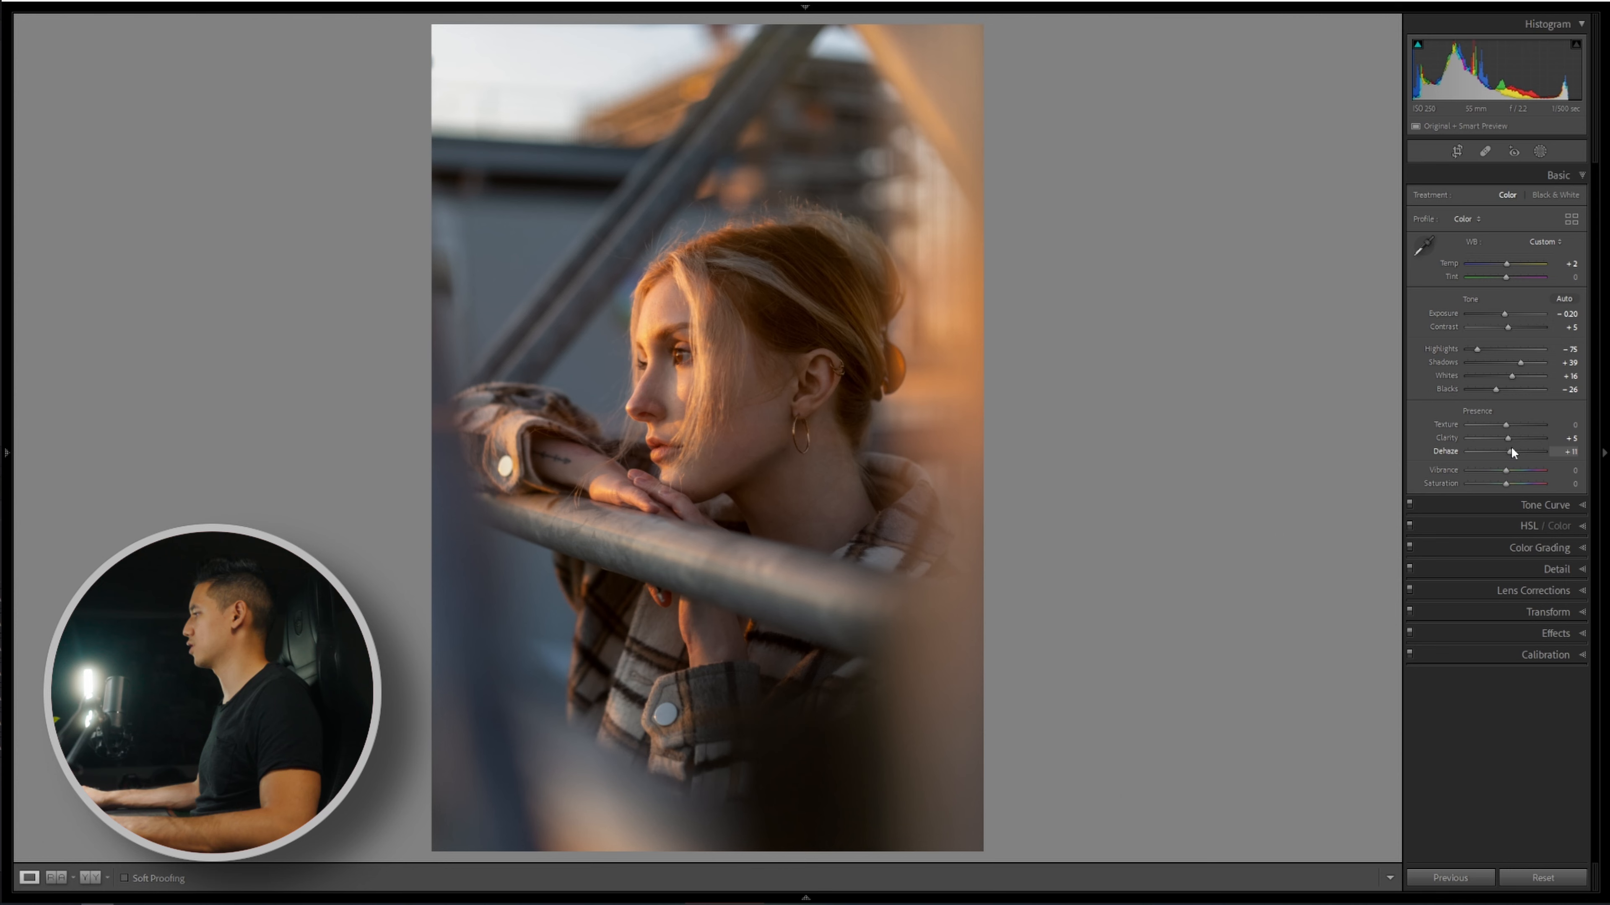
{"action": "double_click", "coordinate": [1455, 450]}
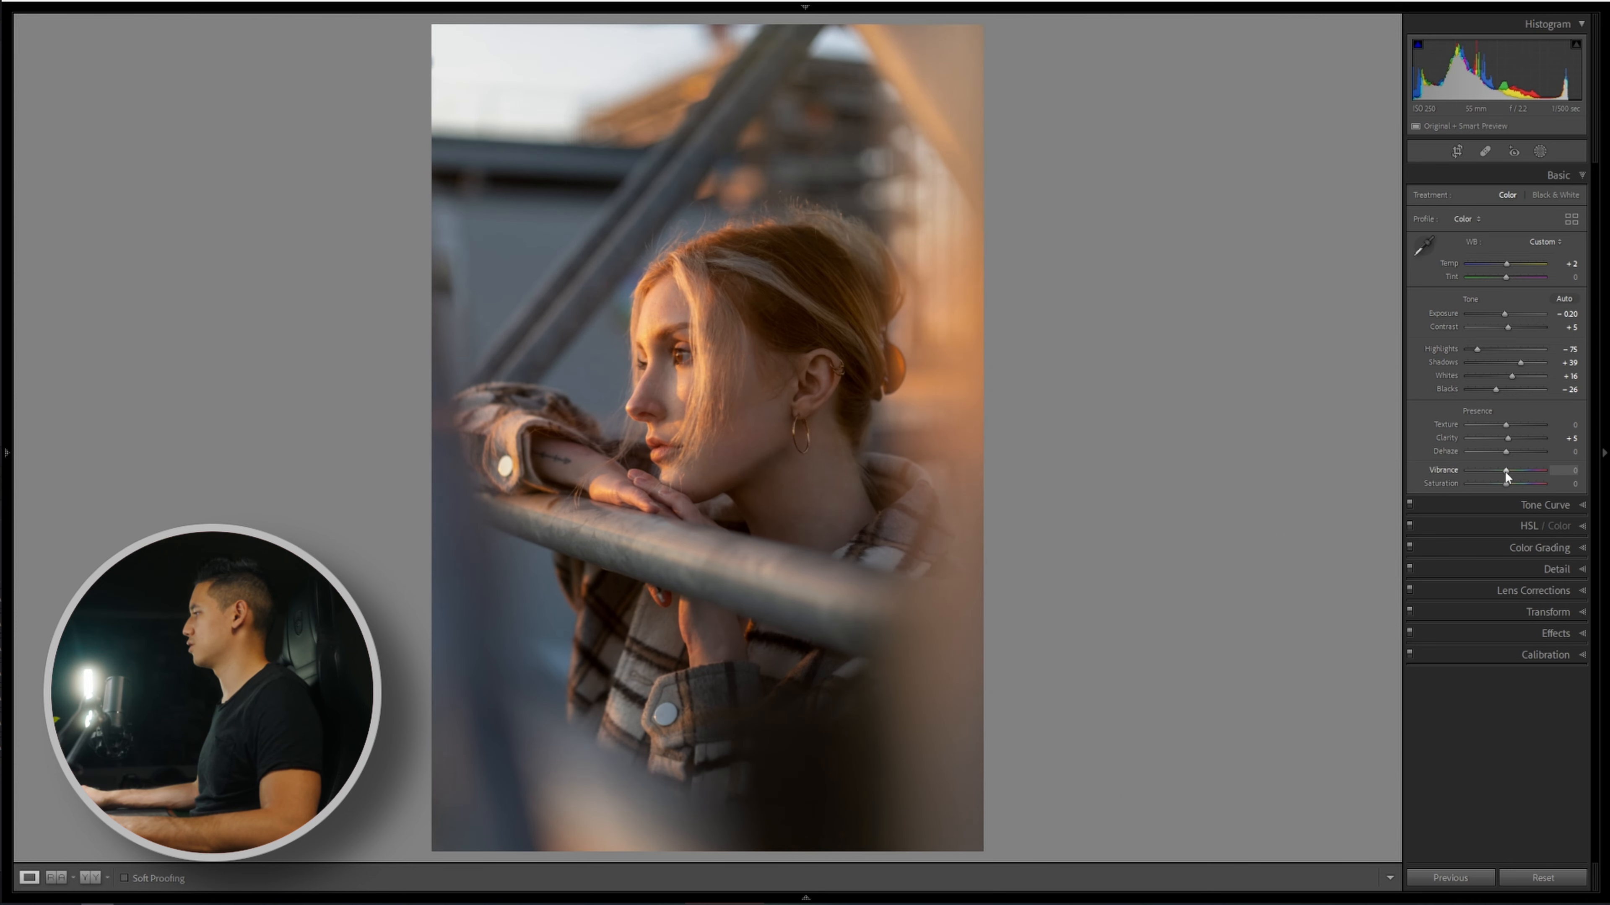
Set Vibrance to +20, and try a small Saturation change before resetting it to 0.
{"action": "left_click_drag", "start_coordinate": [1505, 470], "coordinate": [1512, 470]}
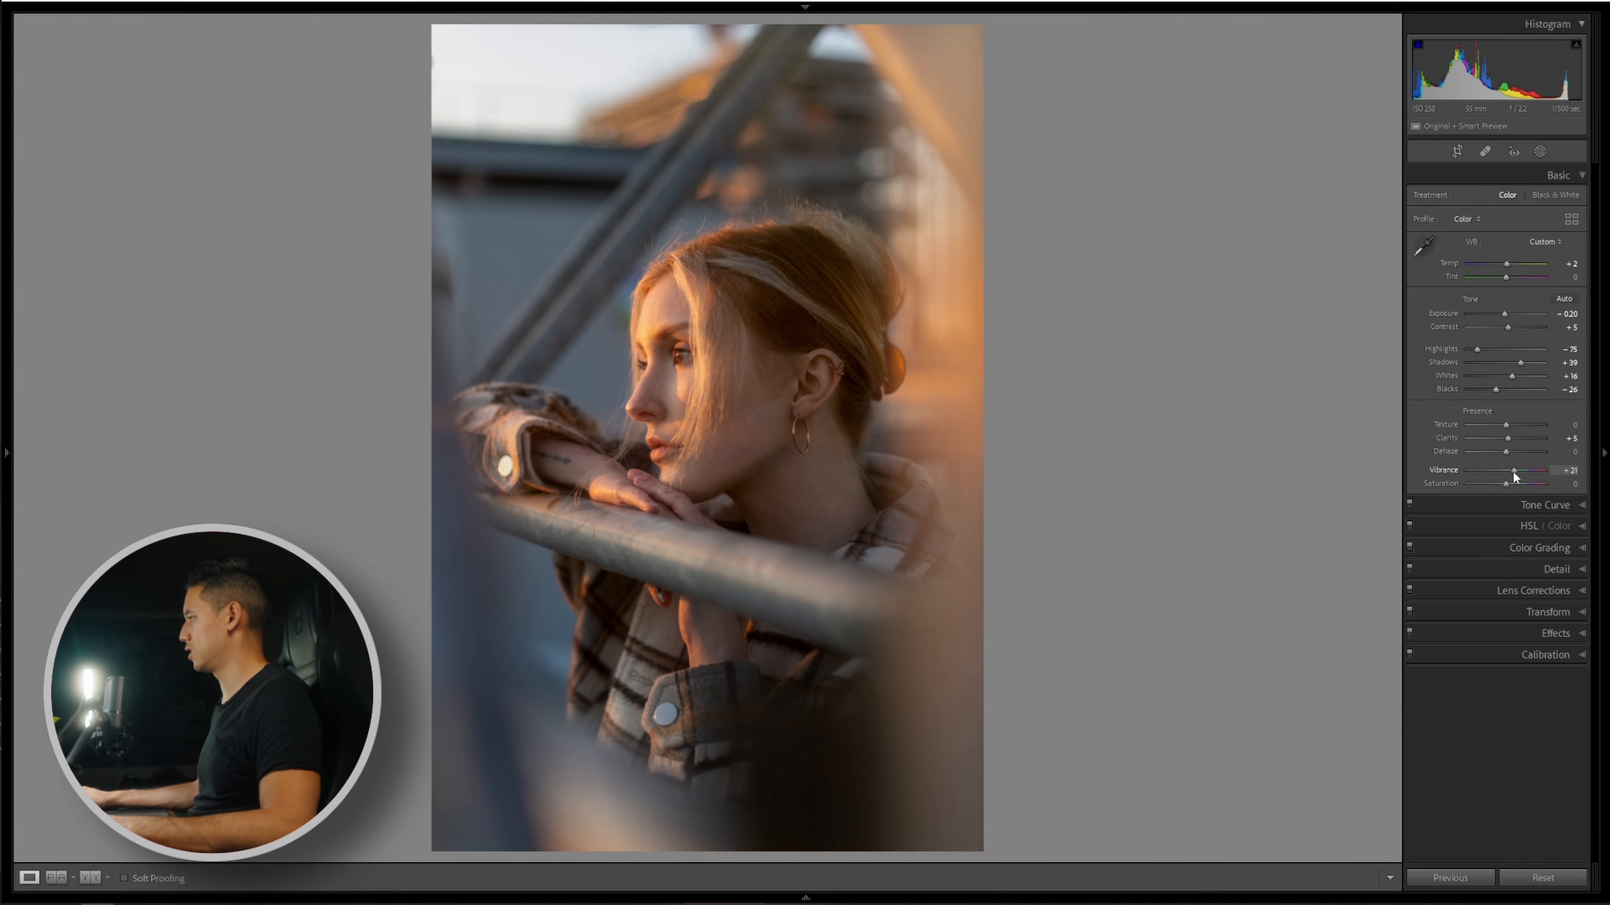
{"action": "left_click", "coordinate": [1566, 470]}
{"action": "type", "text": "20"}
{"action": "key", "text": "Return"}
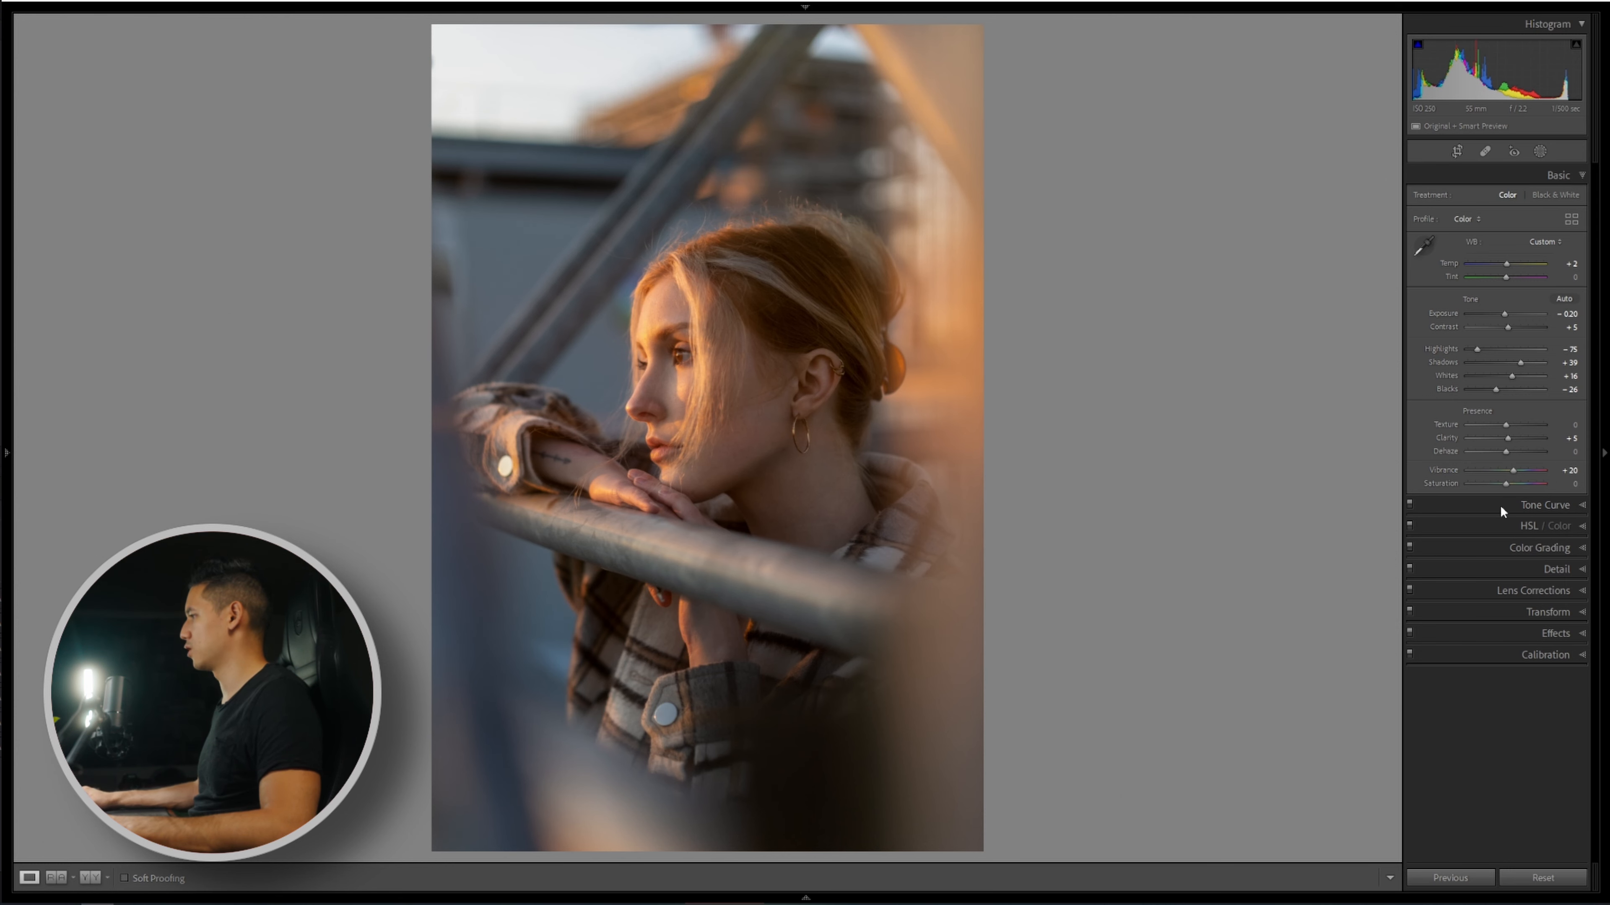
{"action": "left_click_drag", "start_coordinate": [1507, 490], "coordinate": [1503, 484]}
{"action": "double_click", "coordinate": [1437, 483]}
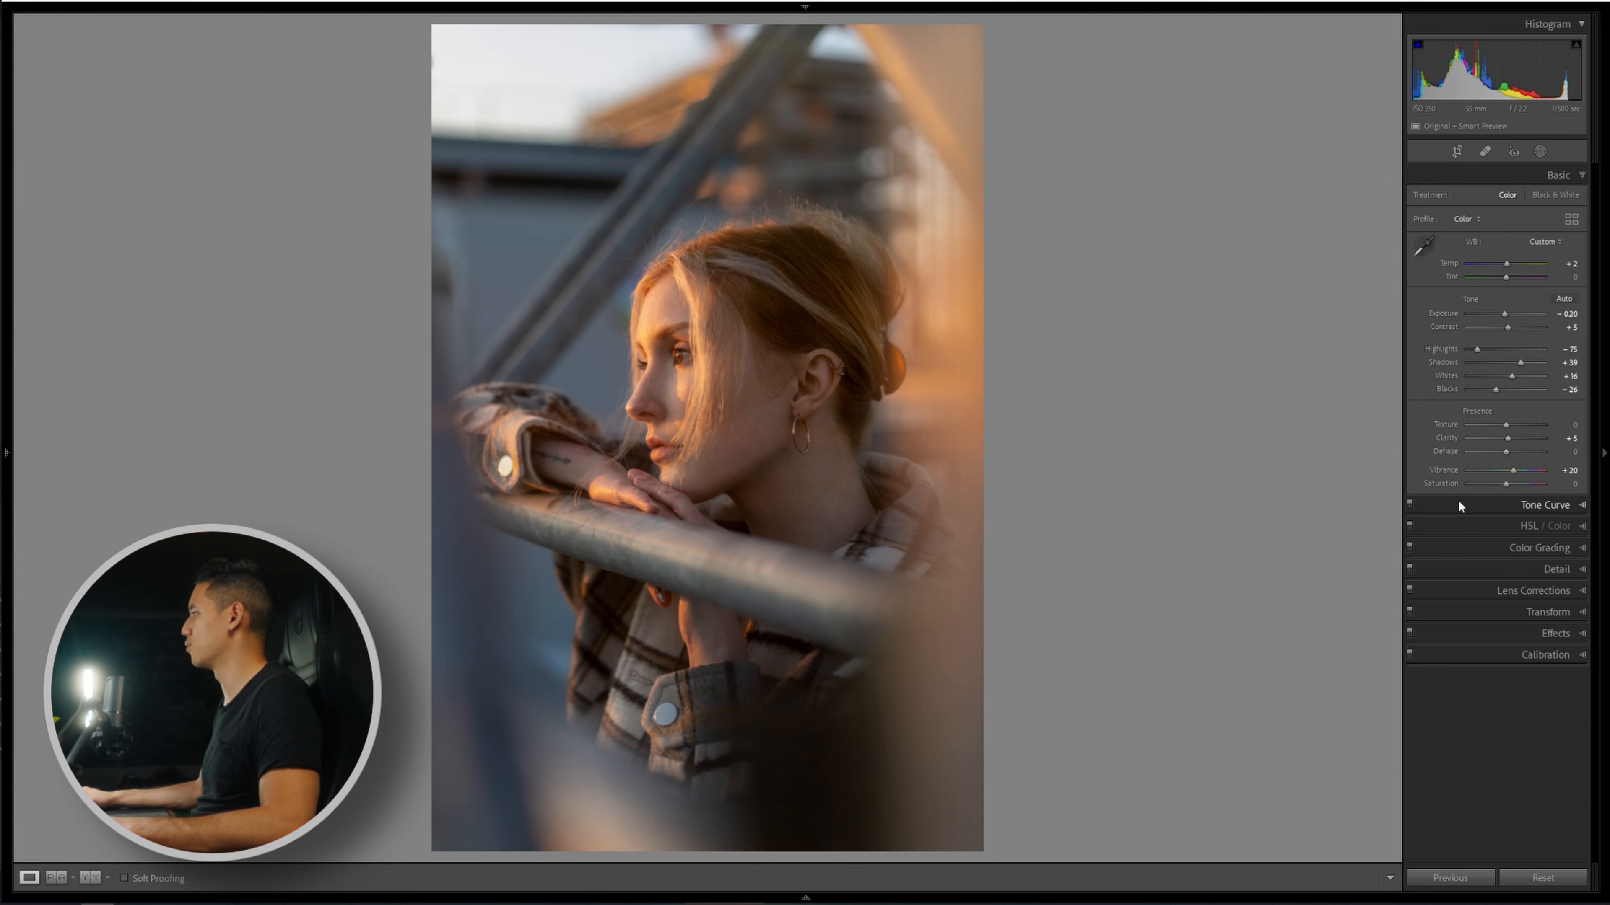
Shape a gentle S-curve on the RGB tone curve with points at 190/195, 134/133, 67/59 and 35/29.
{"action": "left_click", "coordinate": [1458, 504]}
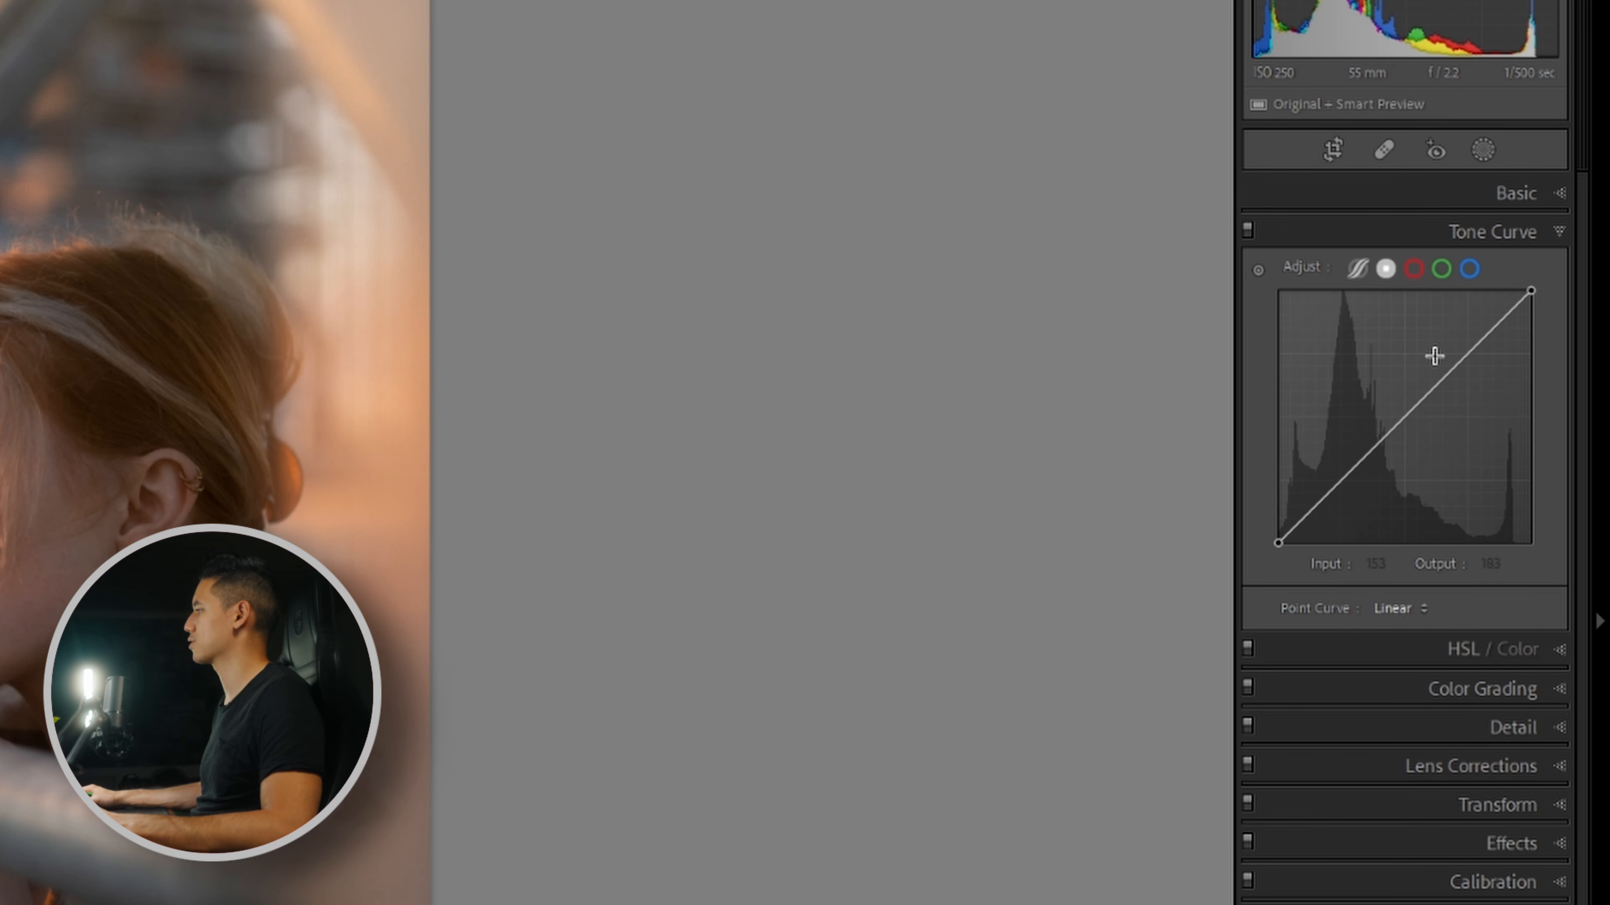
{"action": "left_click", "coordinate": [1468, 356]}
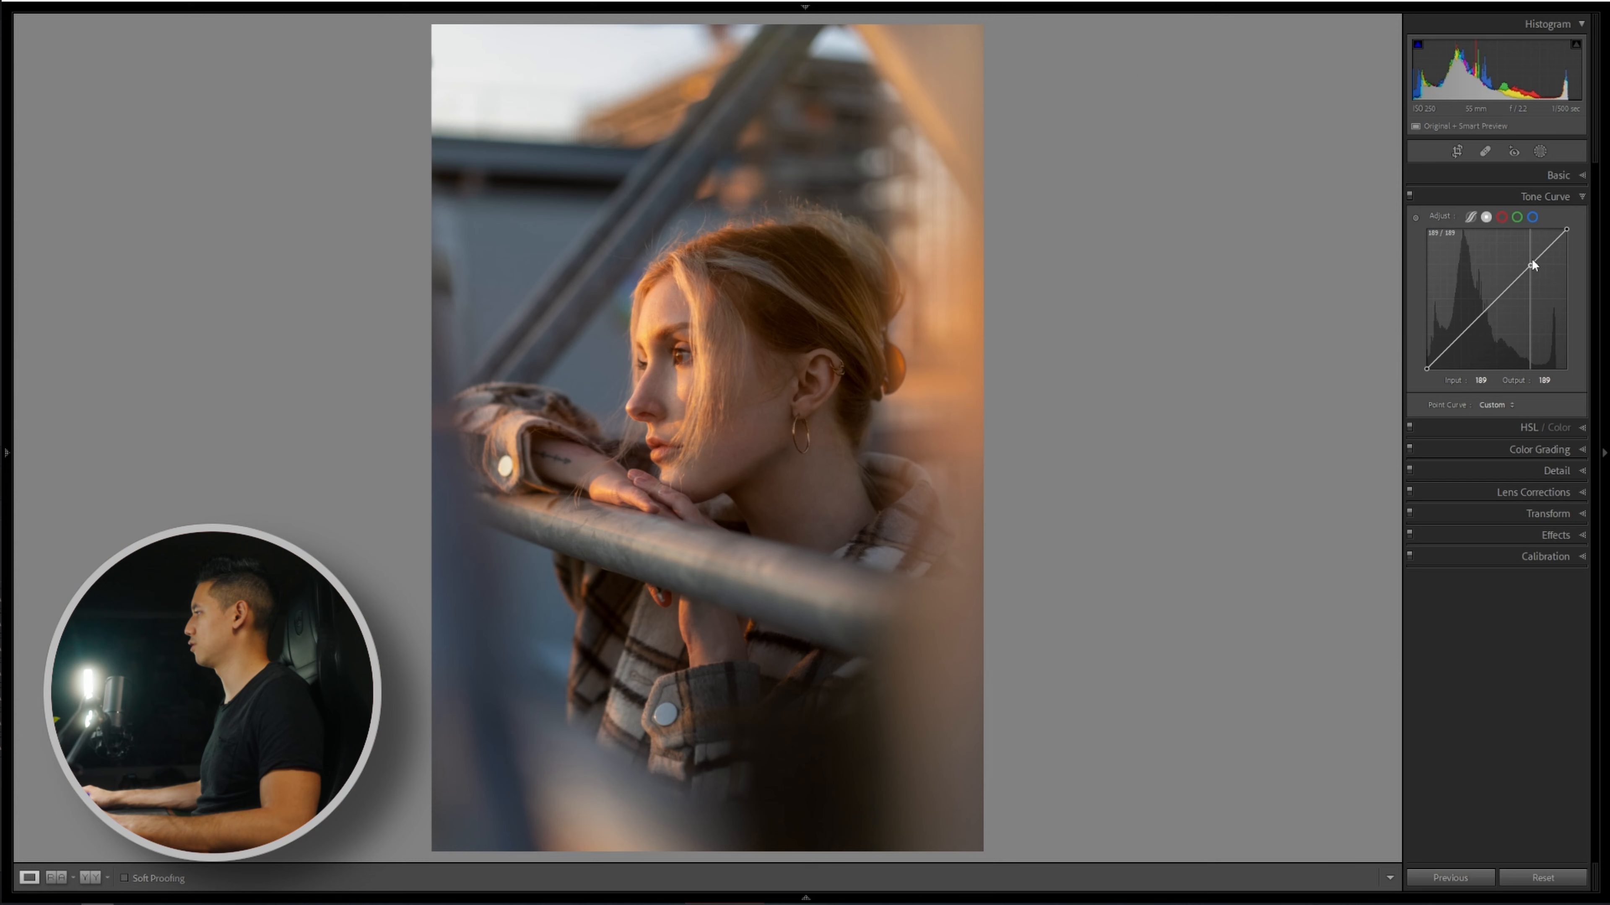
{"action": "left_click_drag", "start_coordinate": [1532, 261], "coordinate": [1532, 256]}
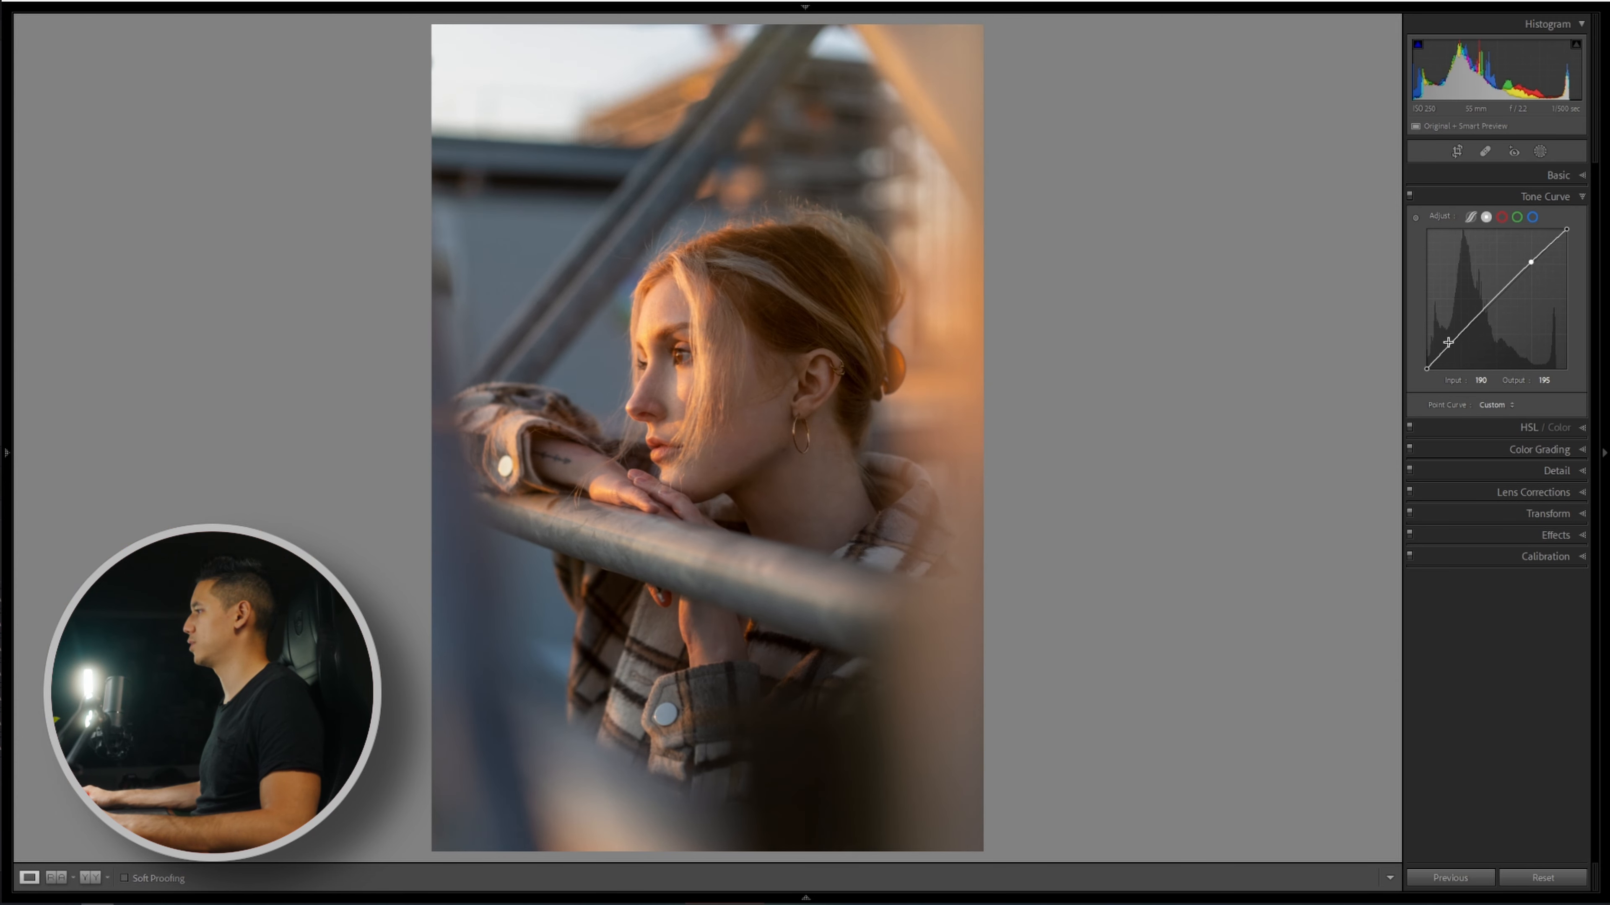
{"action": "left_click_drag", "start_coordinate": [1462, 331], "coordinate": [1463, 338]}
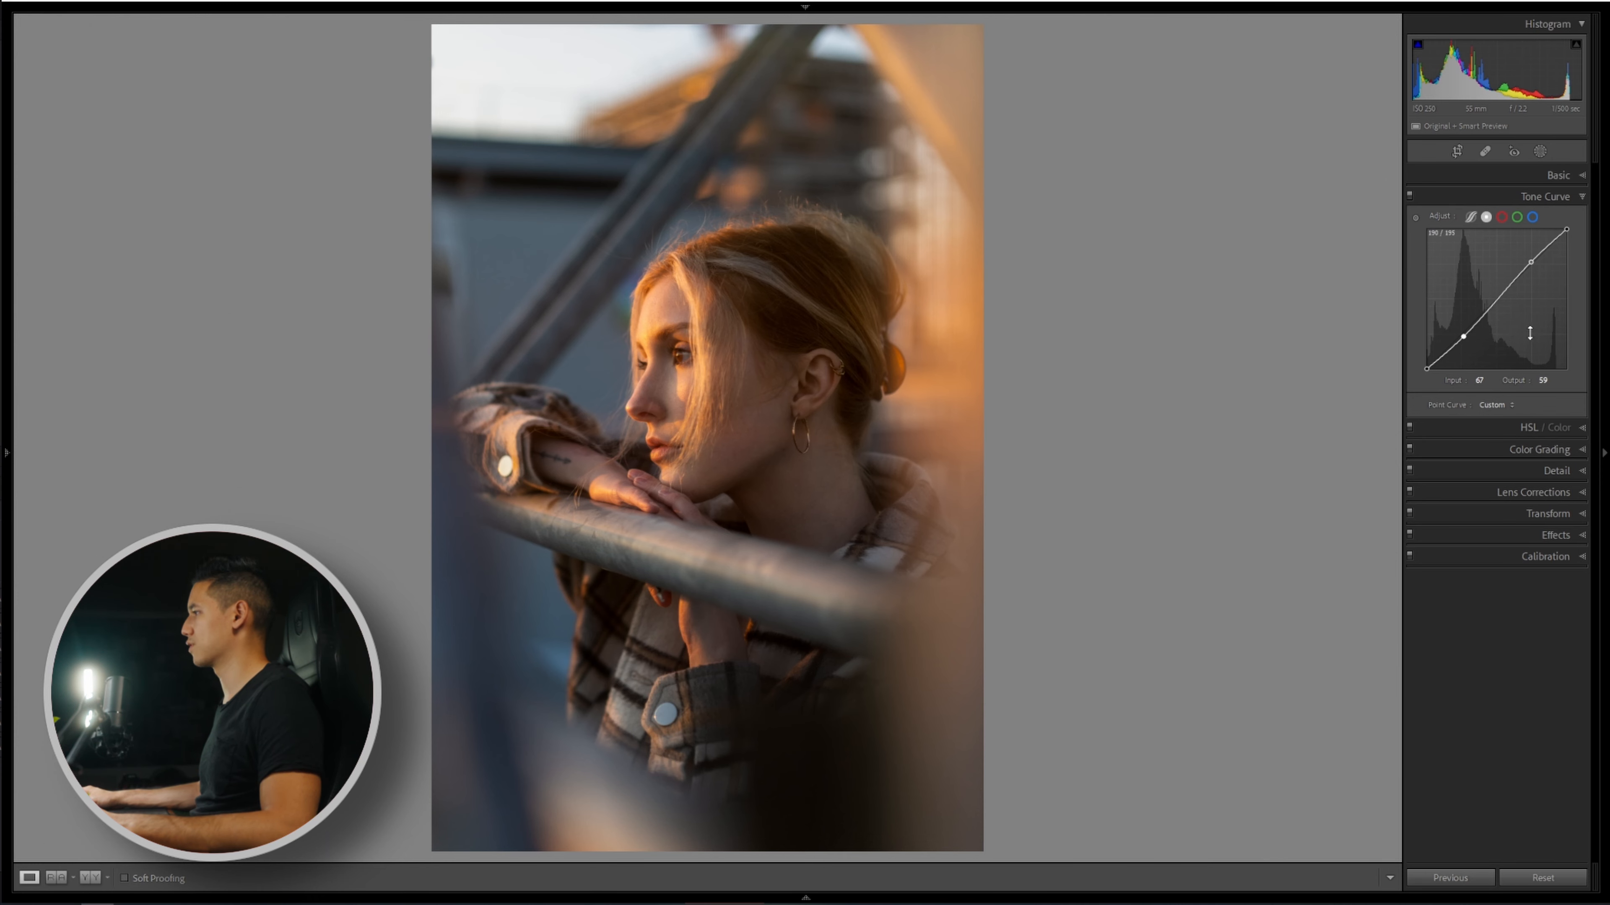
{"action": "left_click", "coordinate": [1498, 297]}
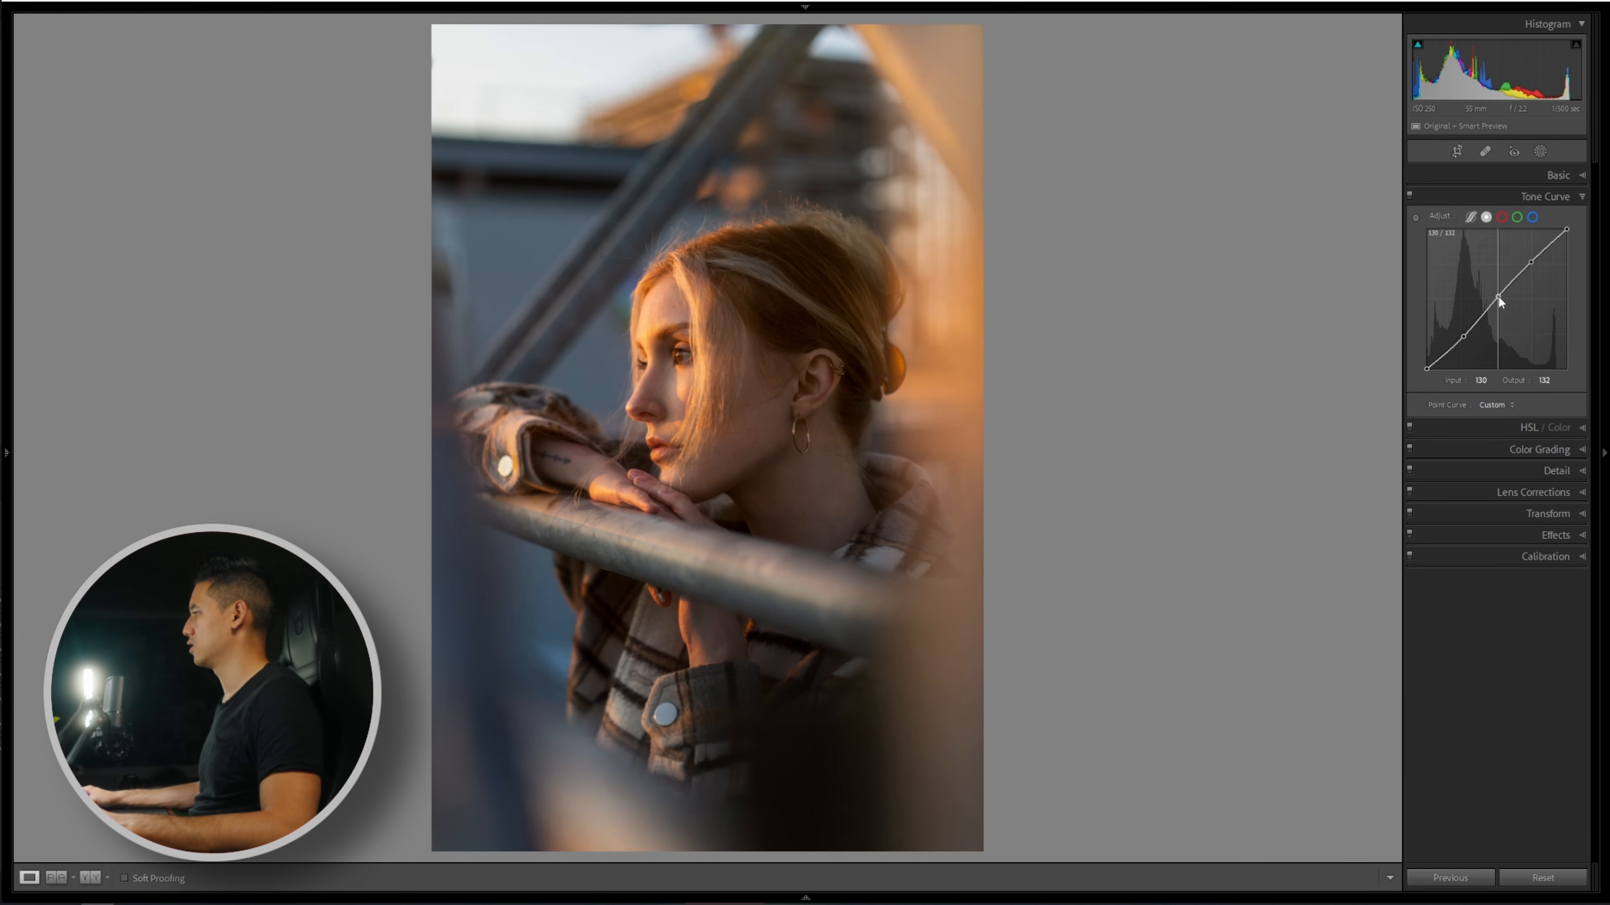
{"action": "left_click_drag", "start_coordinate": [1497, 296], "coordinate": [1500, 296]}
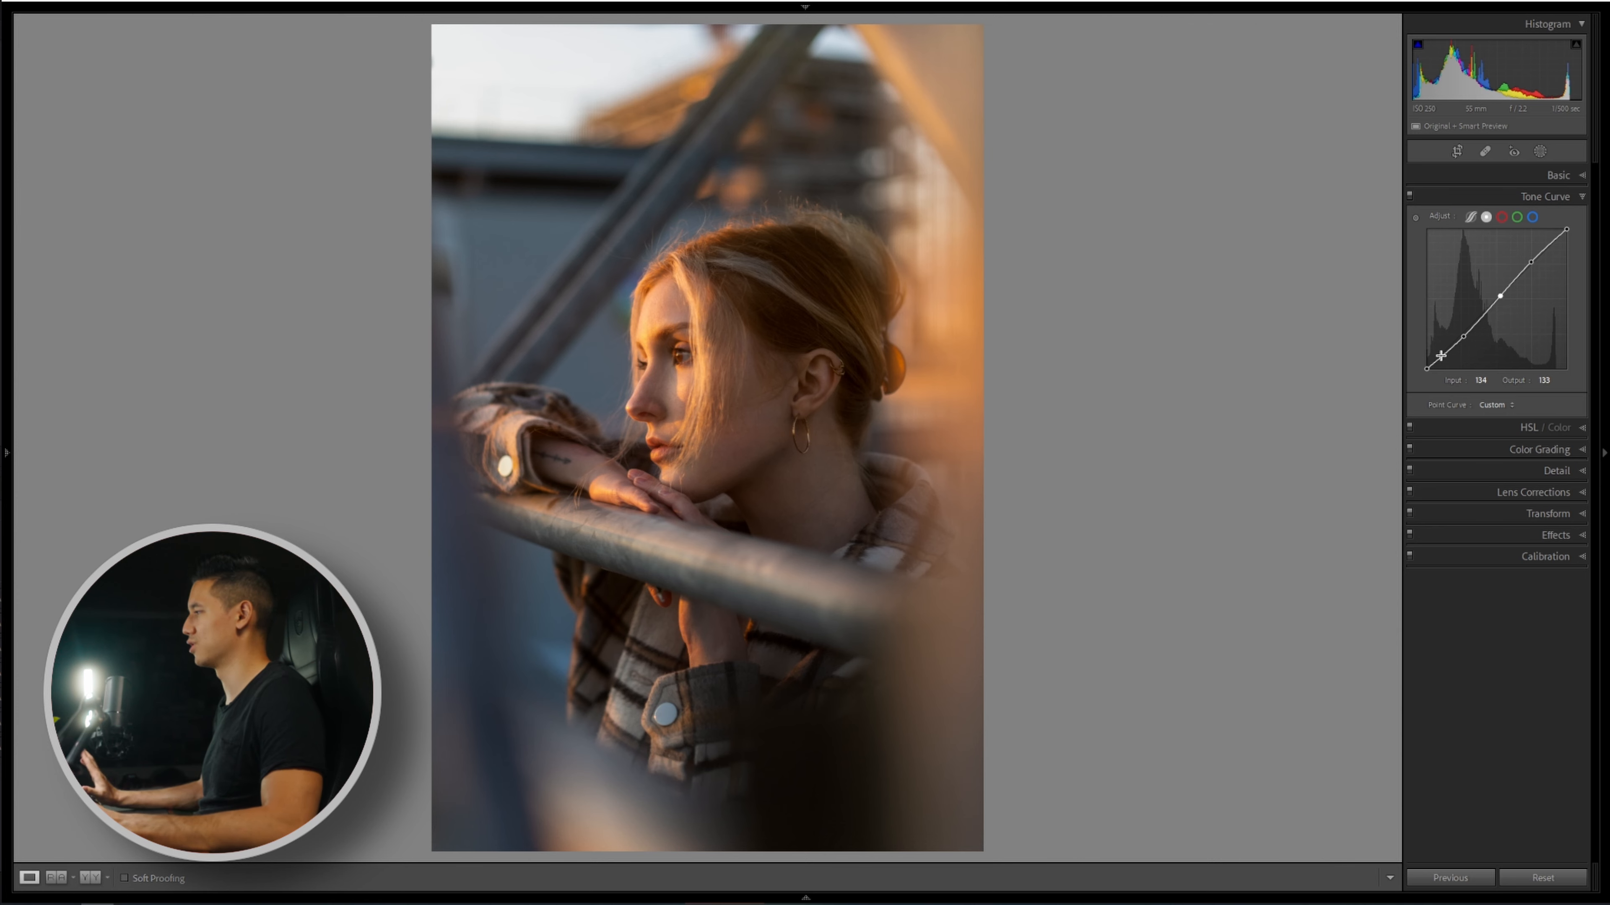
{"action": "left_click_drag", "start_coordinate": [1441, 356], "coordinate": [1446, 353]}
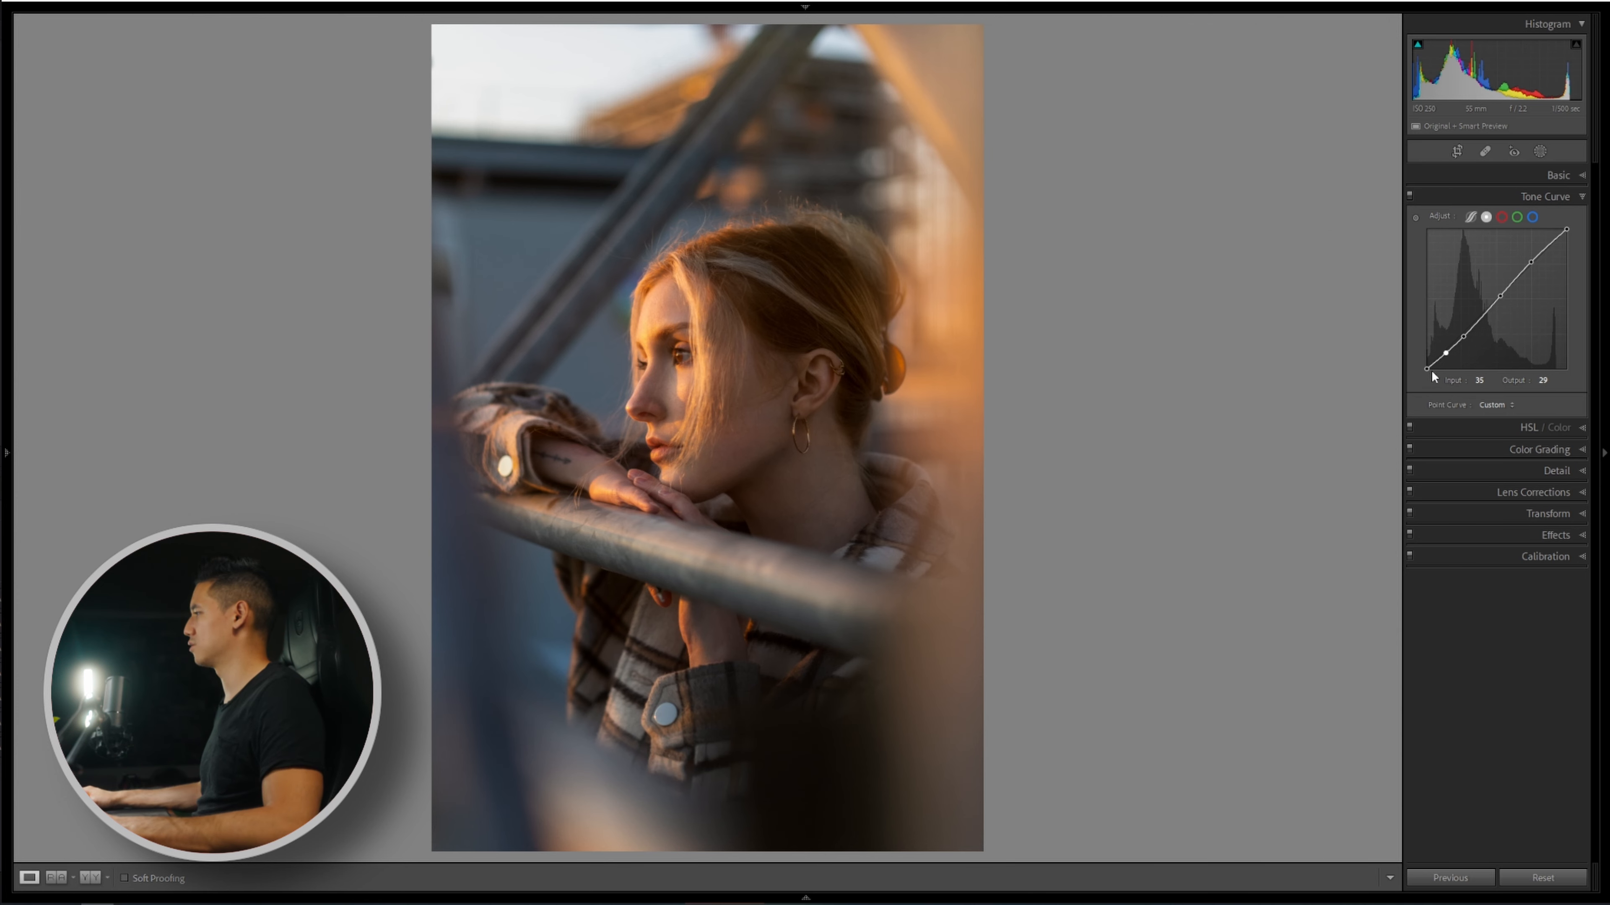
Fade the RGB tone curve's ends by setting the black point output to 10 and the white point output to 244, slightly lifting the shadow point.
{"action": "left_click_drag", "start_coordinate": [1422, 369], "coordinate": [1424, 366]}
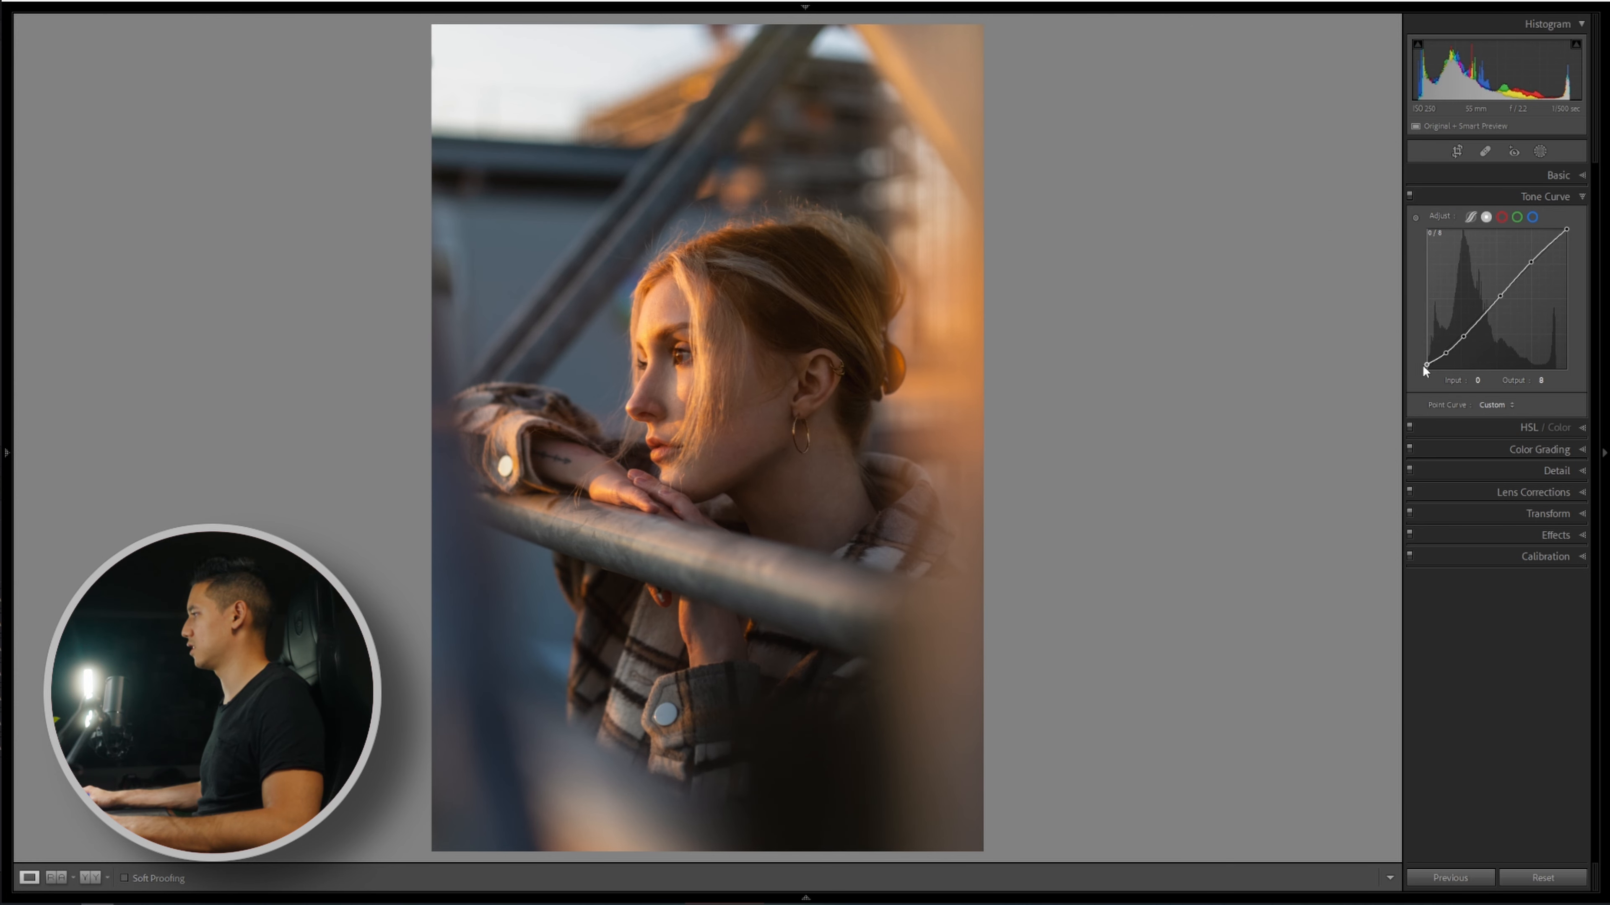
{"action": "left_click_drag", "start_coordinate": [1421, 365], "coordinate": [1419, 363]}
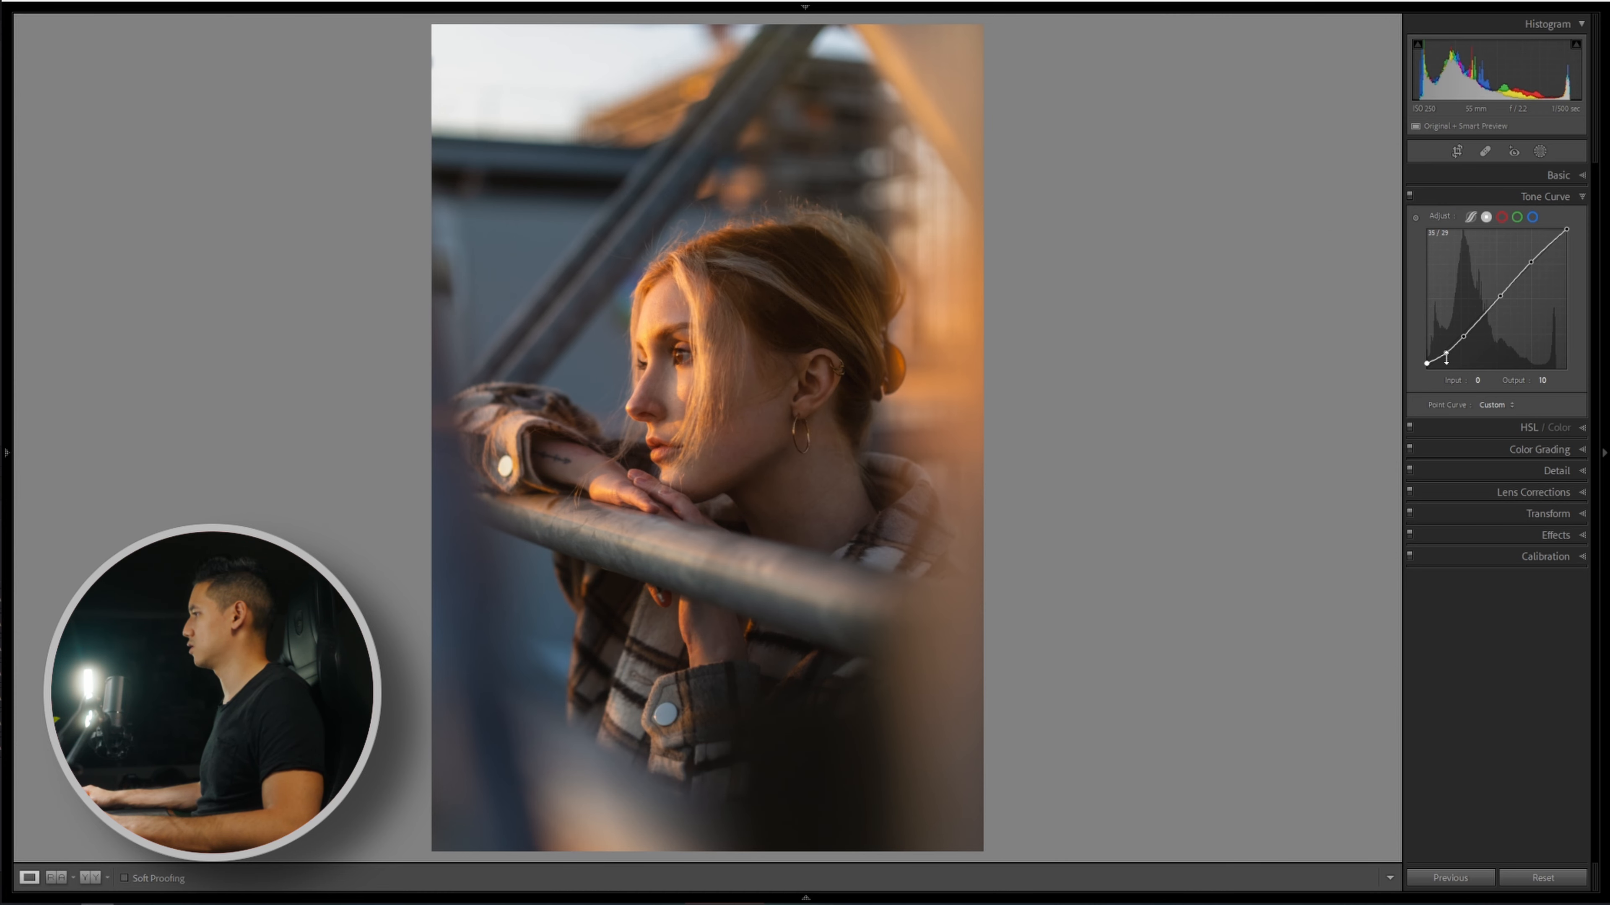
{"action": "left_click_drag", "start_coordinate": [1464, 336], "coordinate": [1466, 333]}
{"action": "left_click_drag", "start_coordinate": [1531, 262], "coordinate": [1572, 233]}
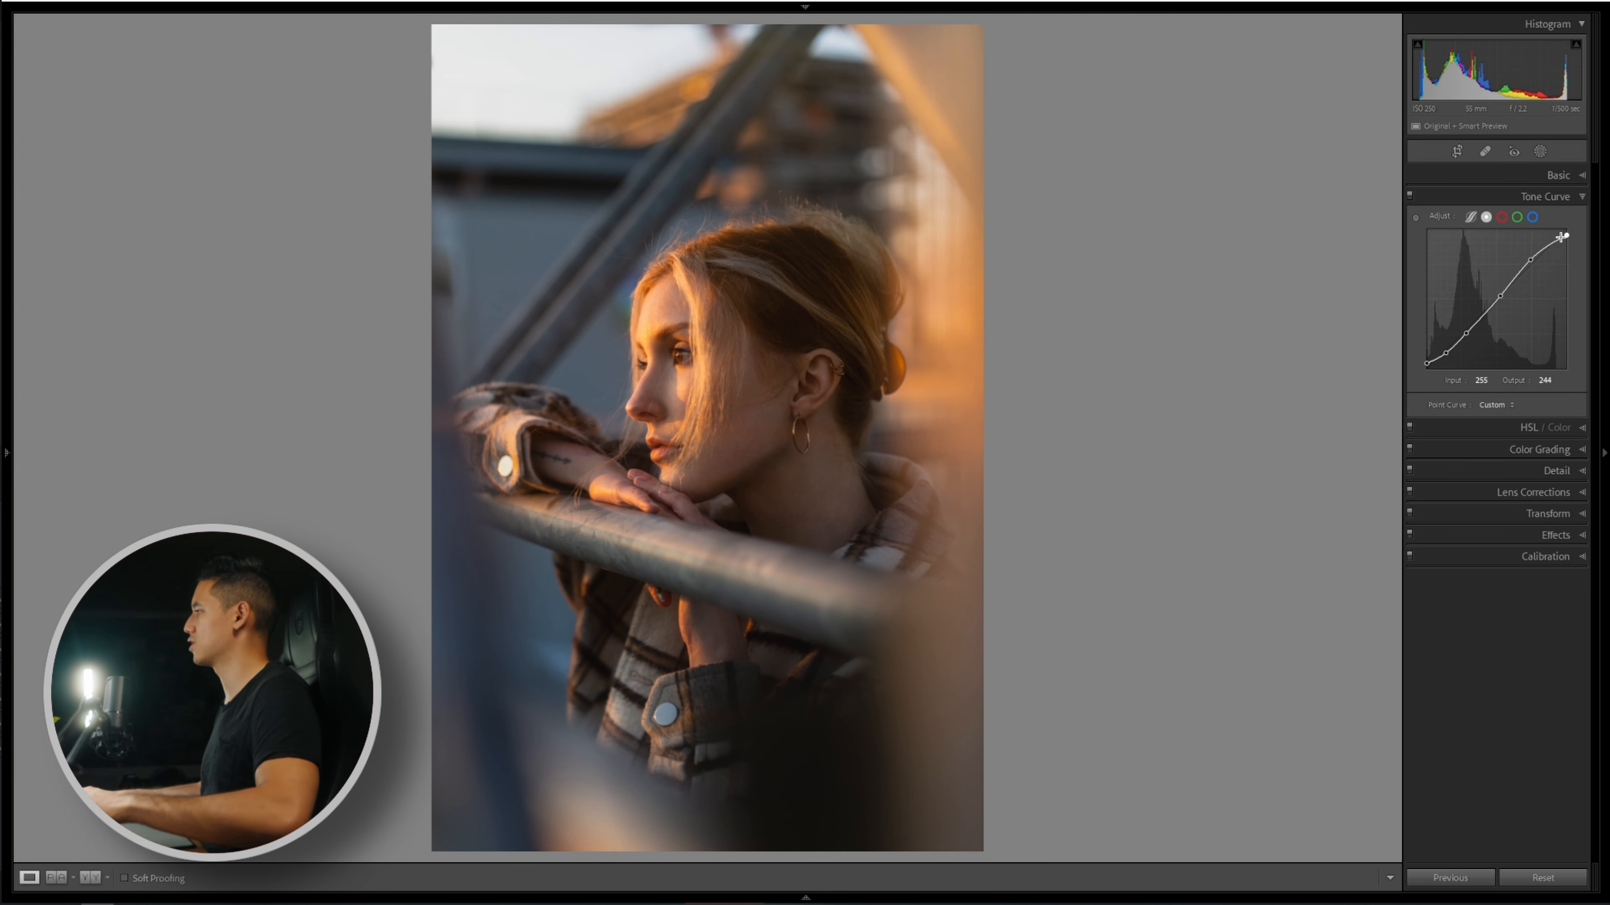
Shape the blue channel's tone curve with points in the highlights, midtones and shadows.
{"action": "left_click", "coordinate": [1532, 217]}
{"action": "left_click_drag", "start_coordinate": [1532, 263], "coordinate": [1531, 259]}
{"action": "left_click", "coordinate": [1493, 298]}
{"action": "left_click_drag", "start_coordinate": [1457, 339], "coordinate": [1443, 356]}
Shape the green channel's tone curve with highlight, midtone and shadow points, including one at 35/37, and raise its black point output to 7.
{"action": "left_click", "coordinate": [1517, 216]}
{"action": "left_click_drag", "start_coordinate": [1528, 266], "coordinate": [1506, 286]}
{"action": "left_click_drag", "start_coordinate": [1466, 328], "coordinate": [1466, 328]}
{"action": "left_click", "coordinate": [1445, 349]}
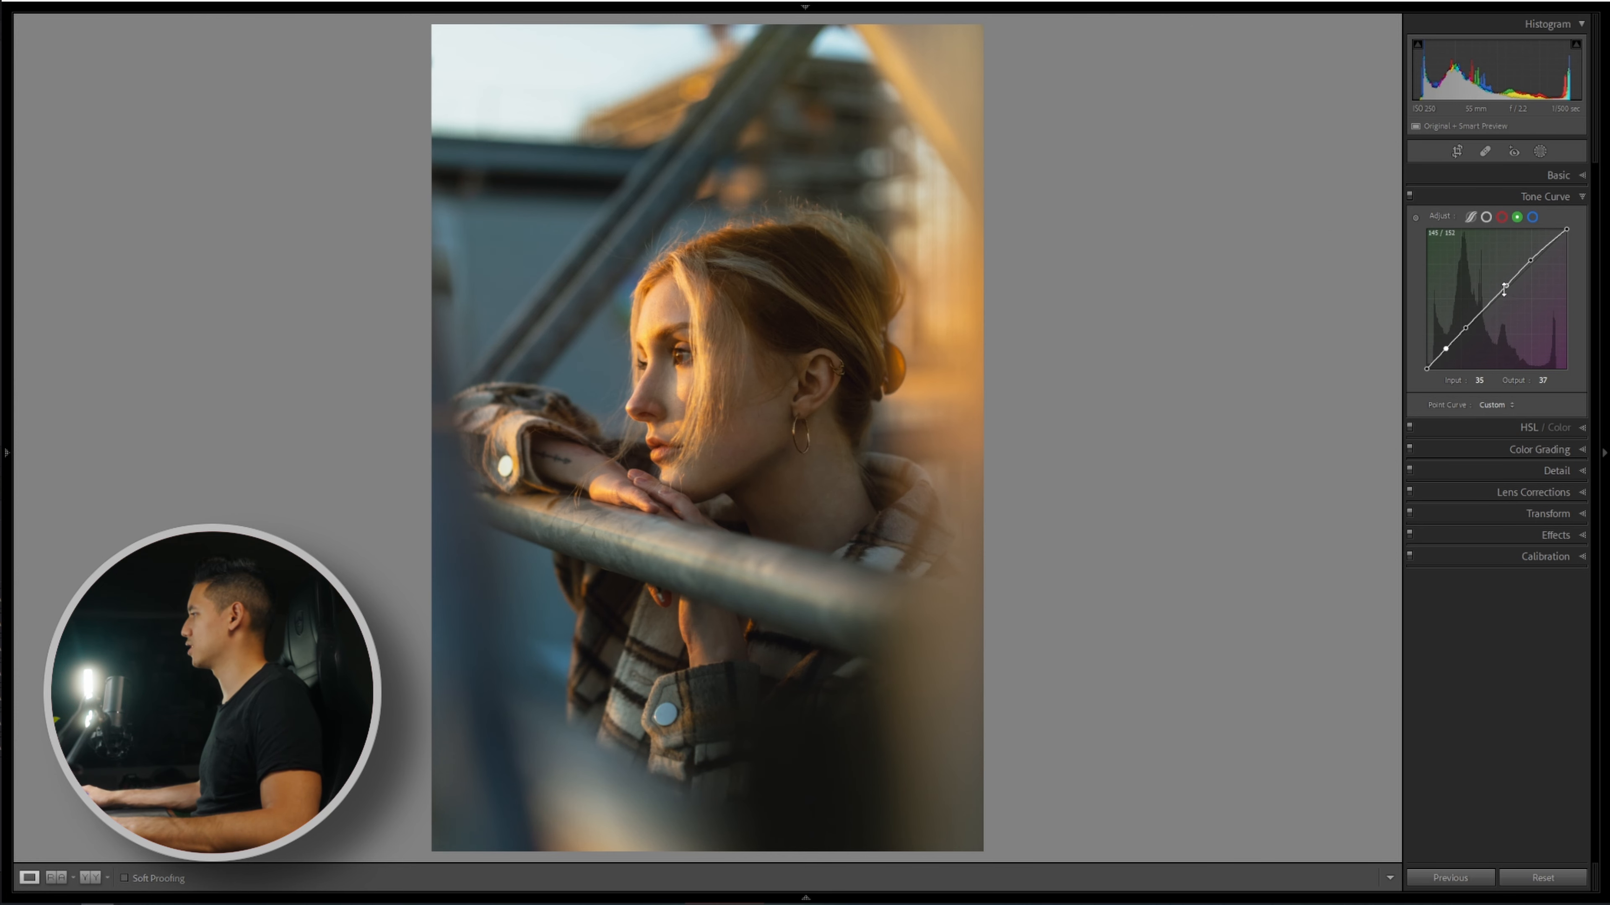
{"action": "left_click_drag", "start_coordinate": [1508, 287], "coordinate": [1508, 286]}
{"action": "left_click_drag", "start_coordinate": [1427, 368], "coordinate": [1425, 367]}
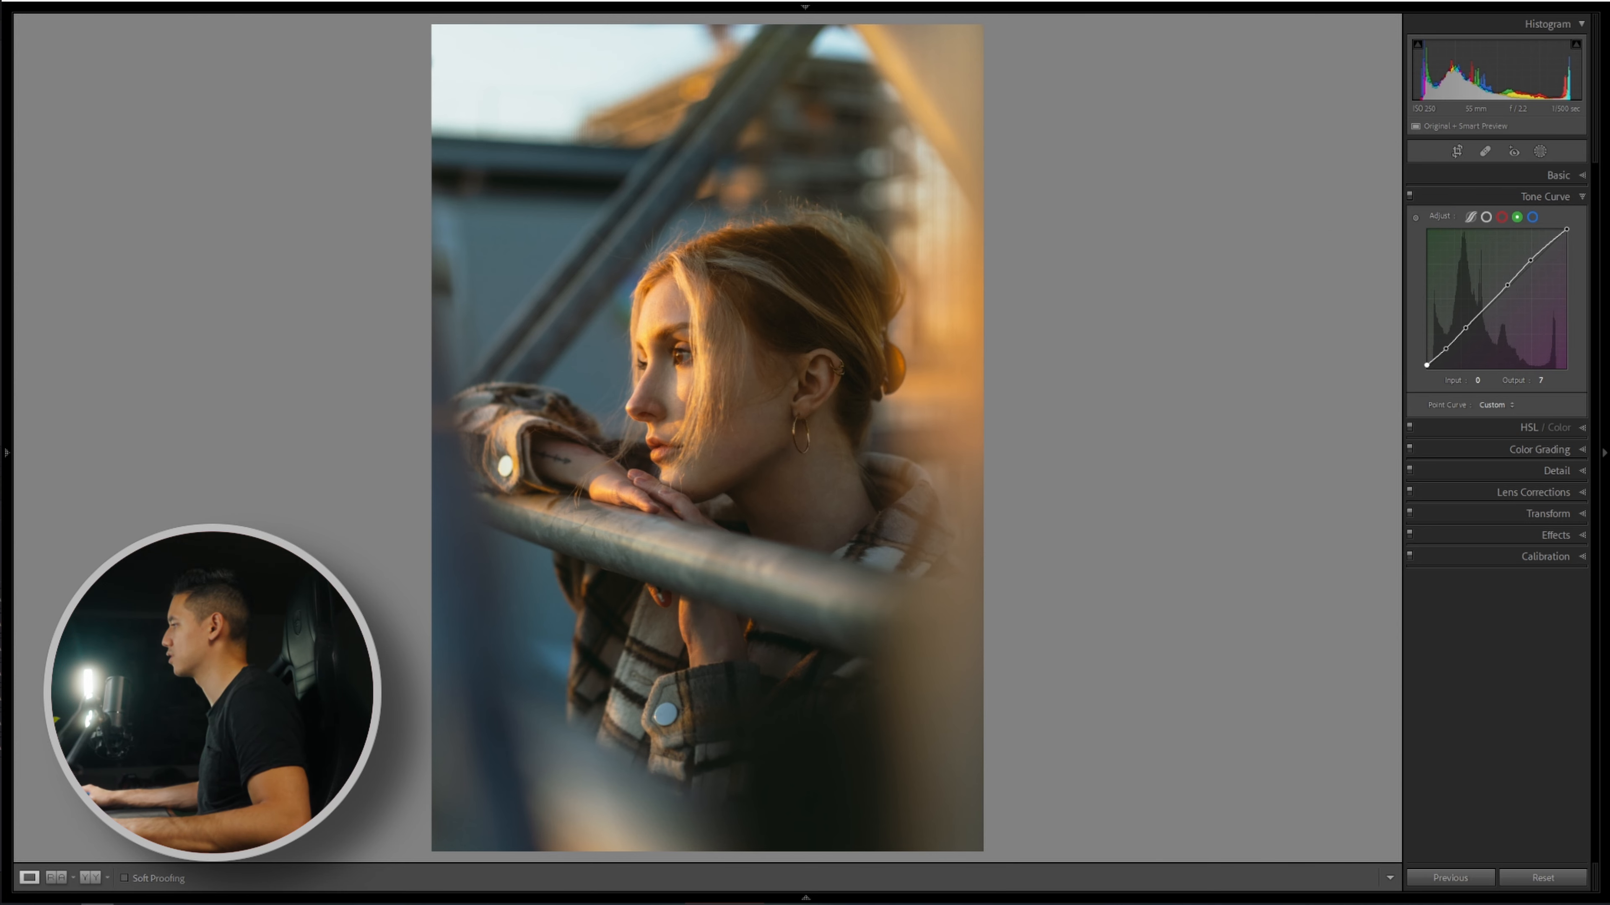
Set the HSL hue of Yellow to −12, Aqua to +18, Blue to −28 and Purple to −82.
{"action": "left_click", "coordinate": [1467, 427]}
{"action": "left_click", "coordinate": [1424, 239]}
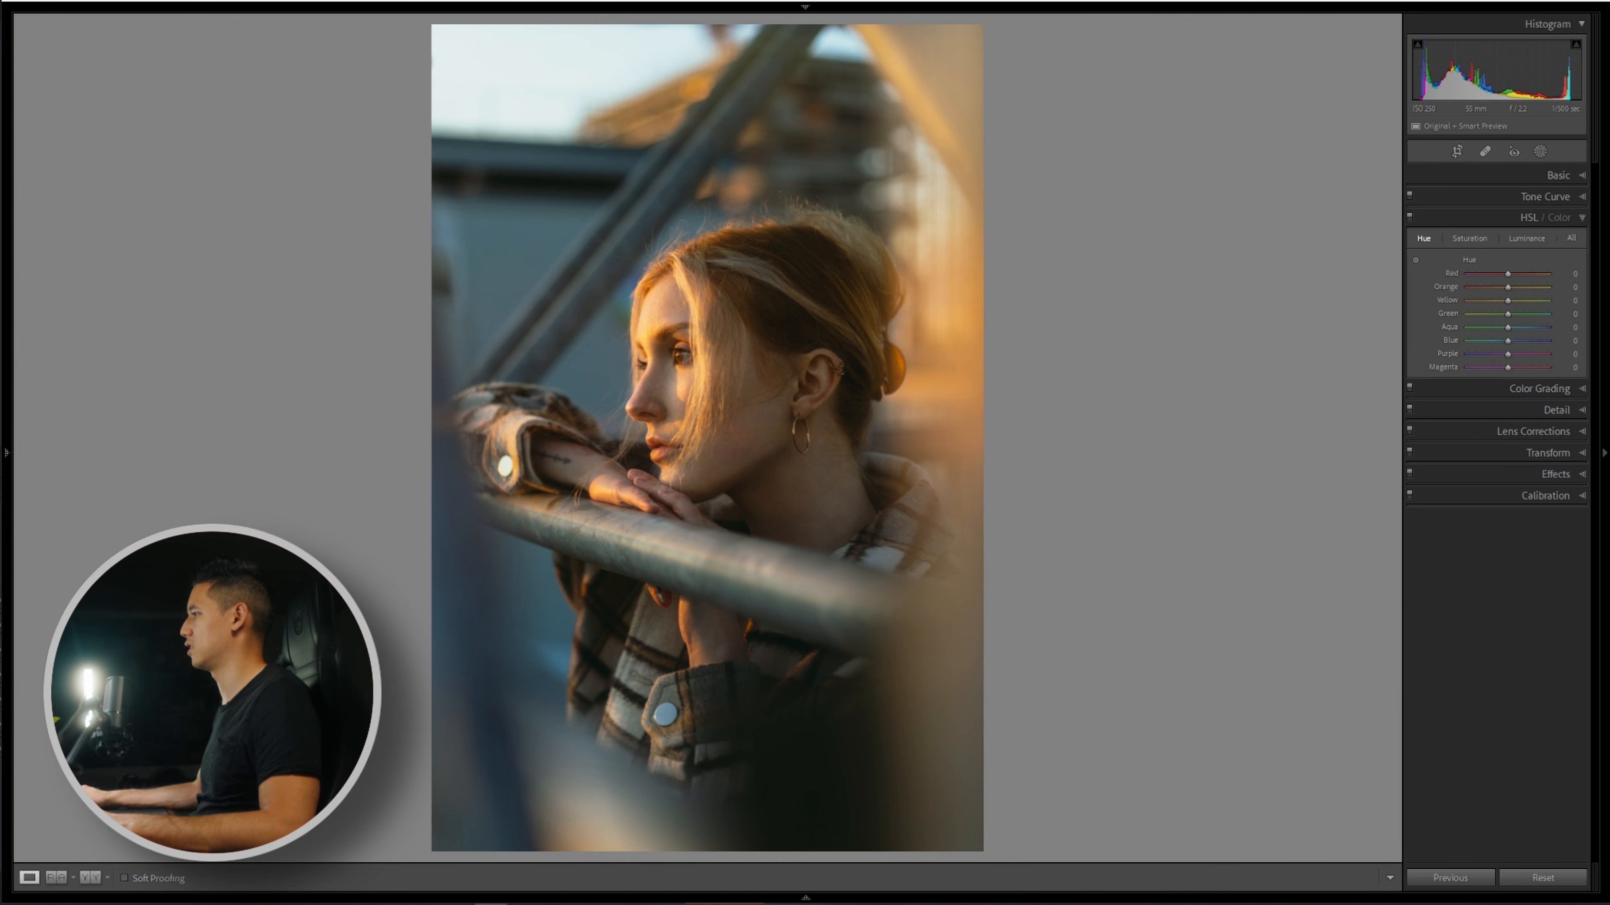
{"action": "mouse_move", "coordinate": [1511, 299]}
{"action": "left_mouse_down"}
{"action": "mouse_move", "coordinate": [1461, 297]}
{"action": "mouse_move", "coordinate": [1540, 298]}
{"action": "mouse_move", "coordinate": [1501, 300]}
{"action": "left_mouse_up"}
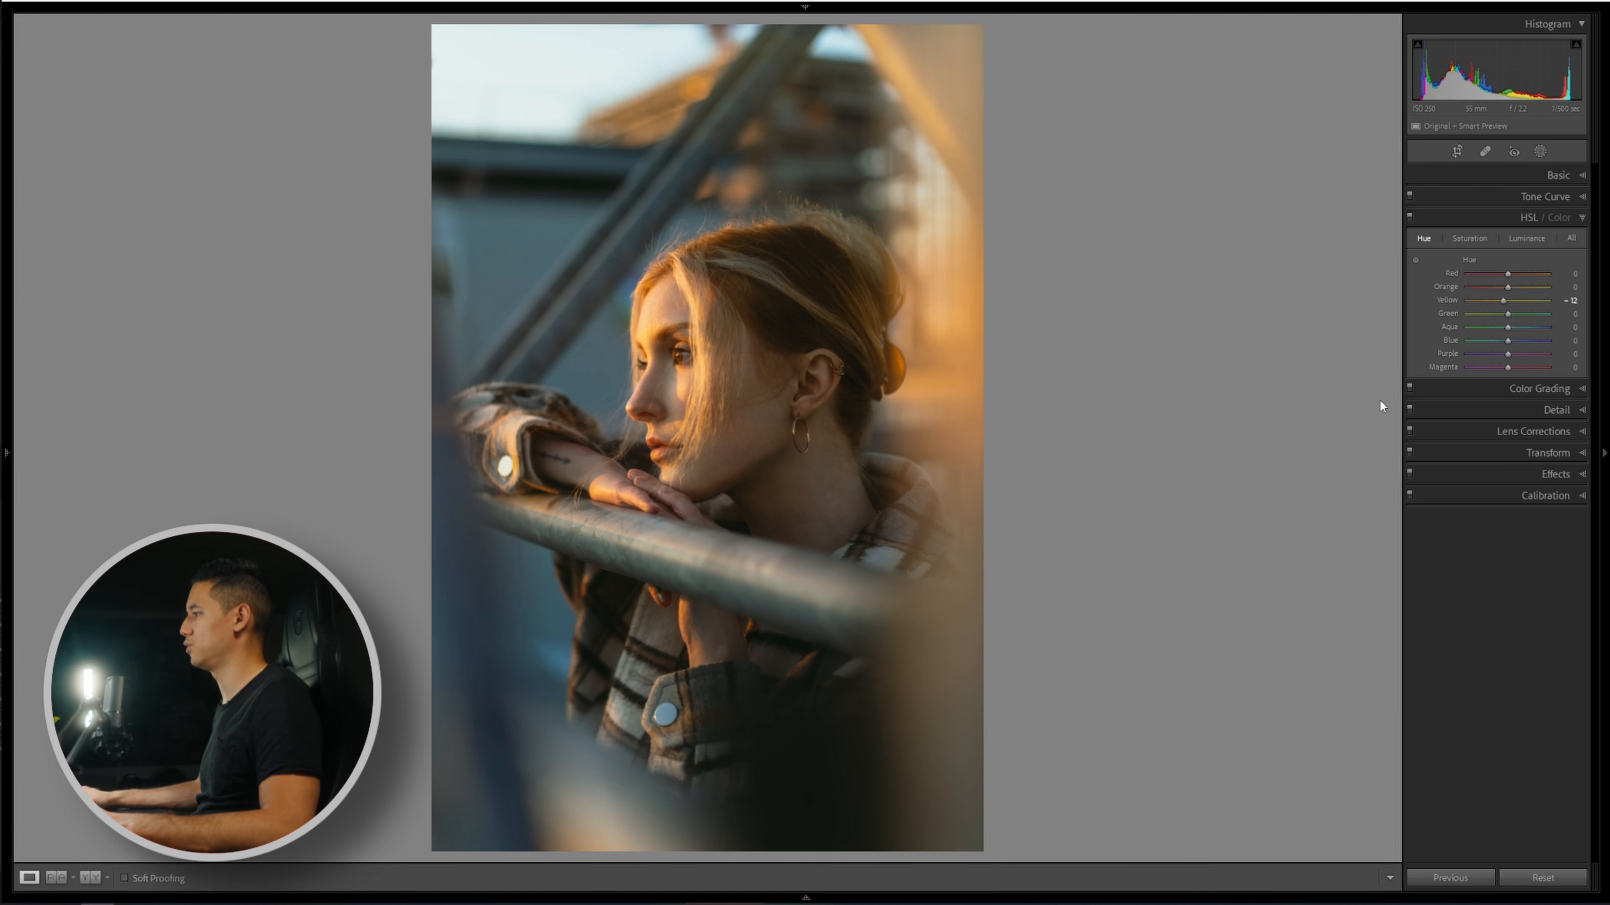
{"action": "left_click_drag", "start_coordinate": [1508, 341], "coordinate": [1500, 341]}
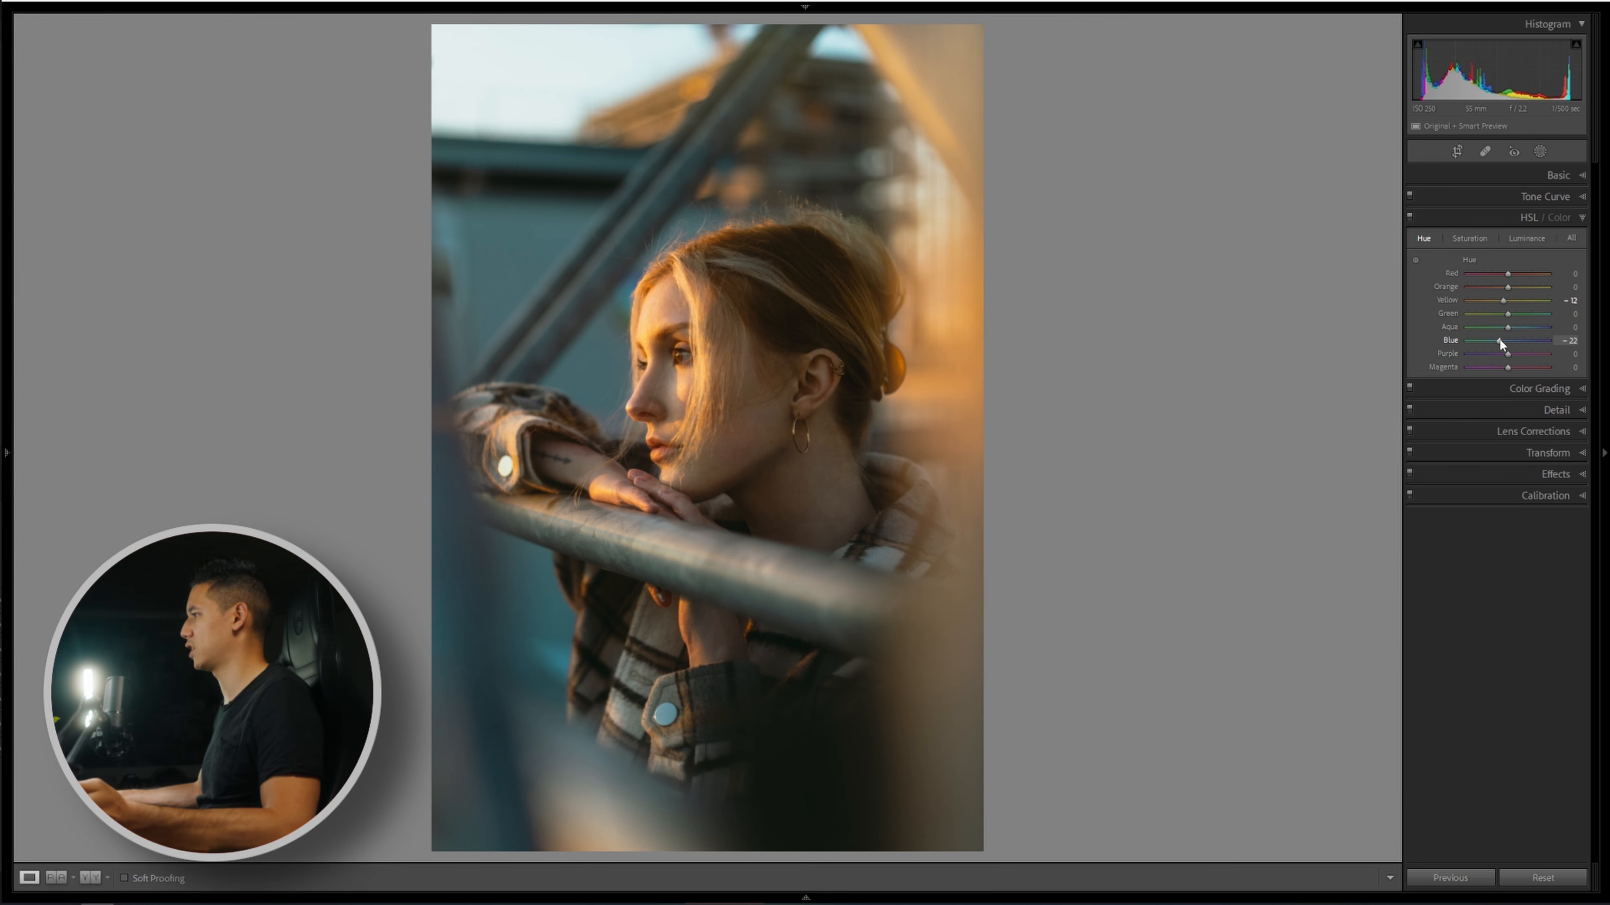
{"action": "left_click_drag", "start_coordinate": [1500, 342], "coordinate": [1495, 340]}
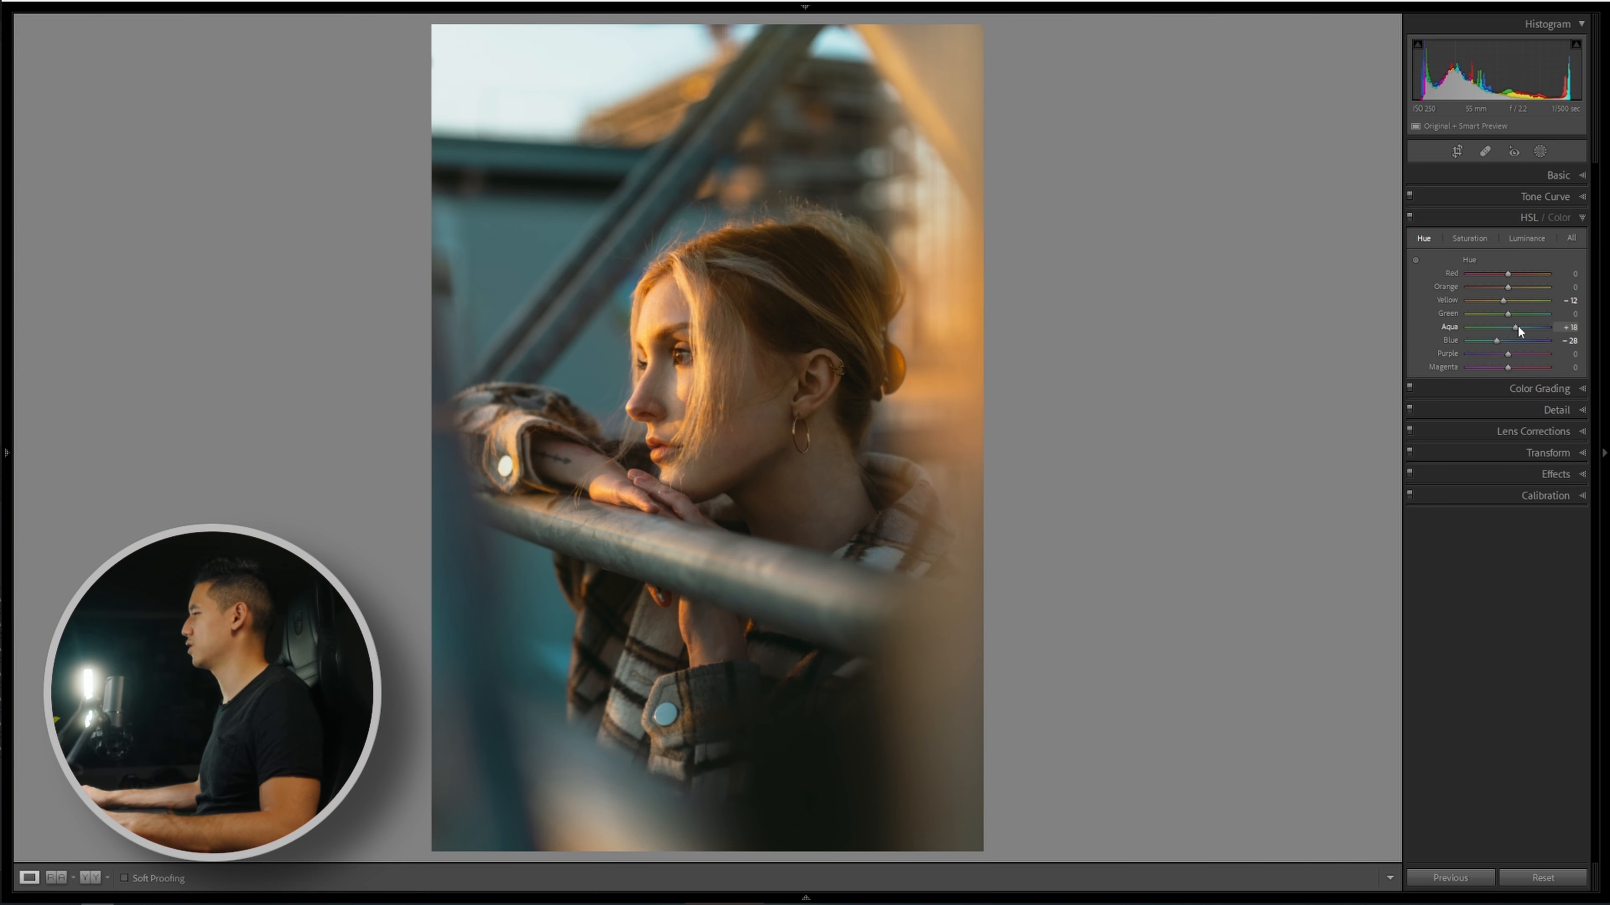
{"action": "left_click_drag", "start_coordinate": [1517, 329], "coordinate": [1569, 366]}
{"action": "left_click_drag", "start_coordinate": [1469, 368], "coordinate": [1458, 366]}
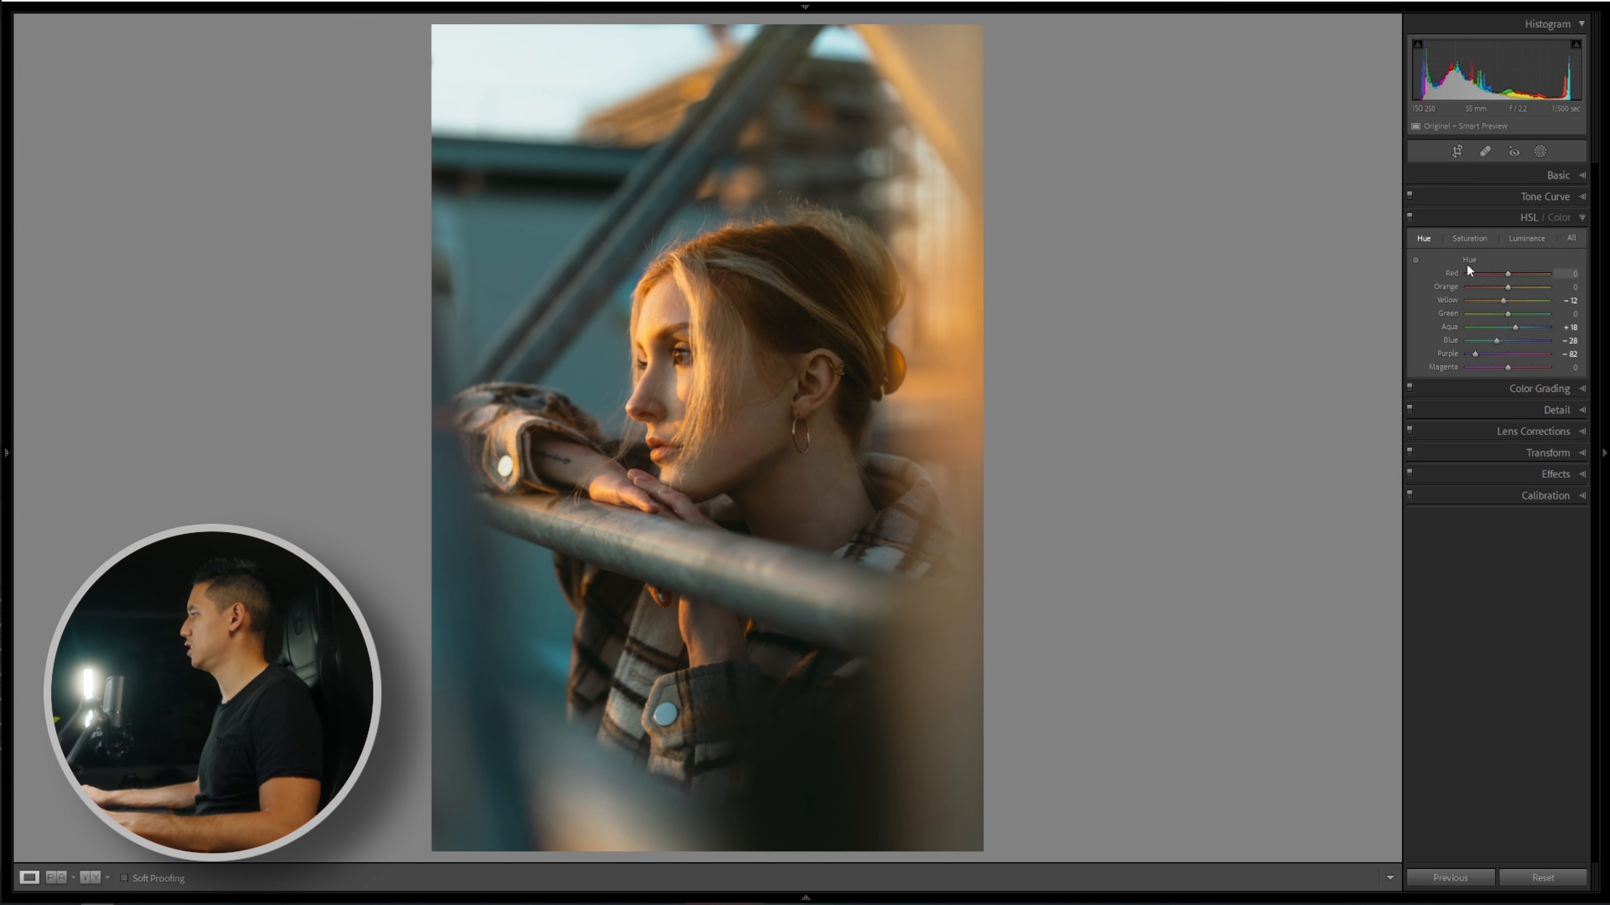
Set the HSL saturation of Orange to −2, Yellow to −15, Aqua to −28, Blue to −18 and Purple to −80.
{"action": "left_click", "coordinate": [1471, 239]}
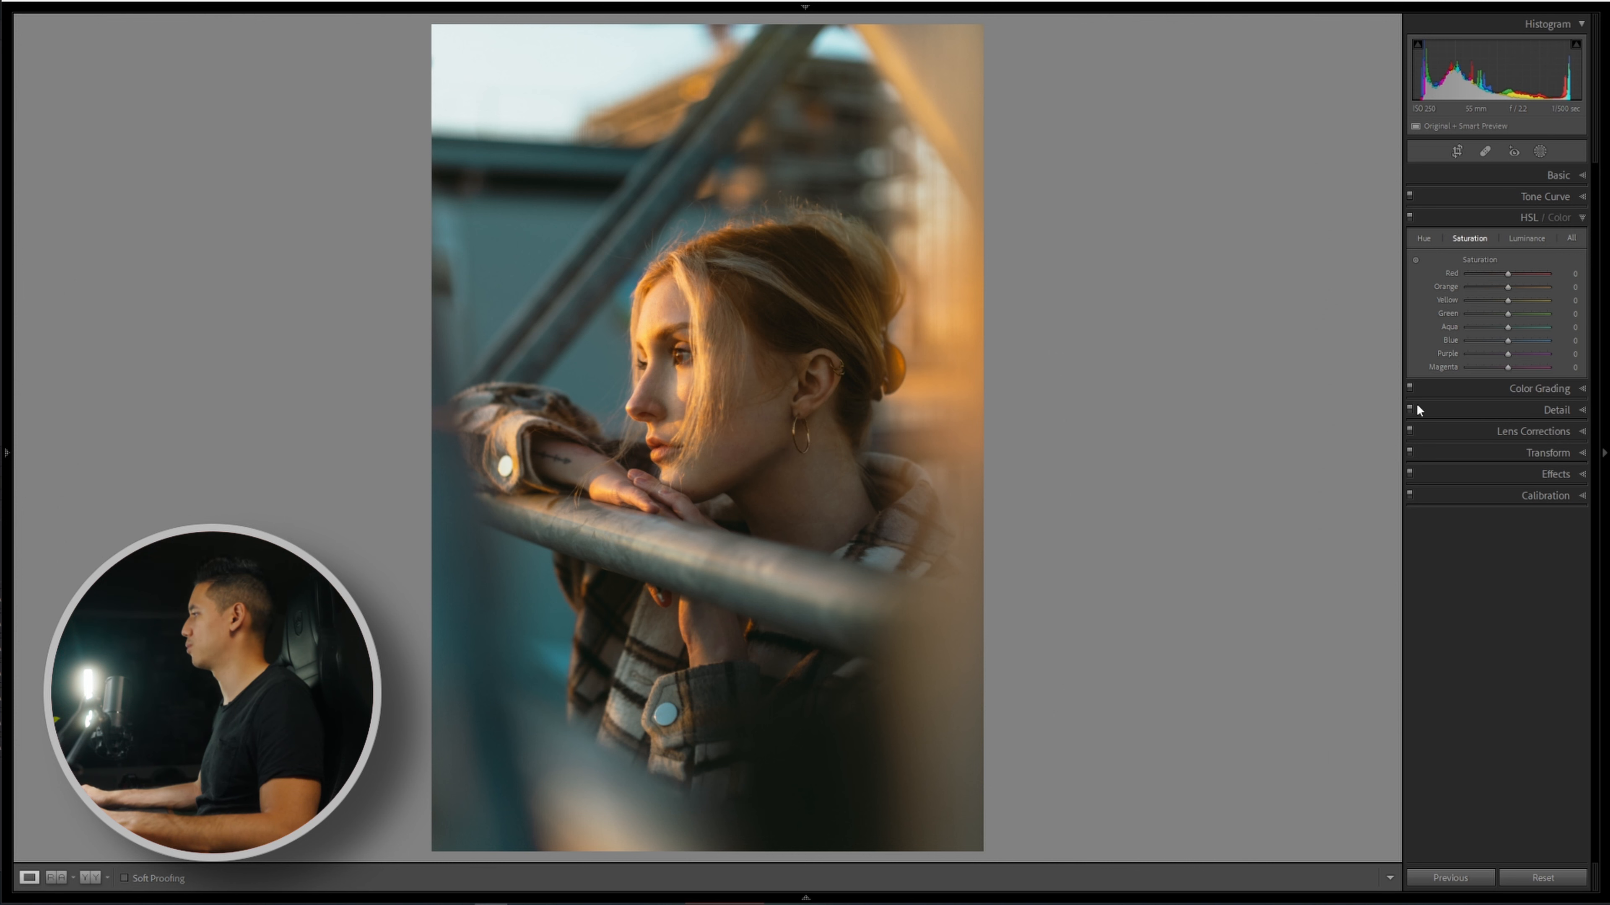
{"action": "left_click_drag", "start_coordinate": [1508, 354], "coordinate": [1474, 365]}
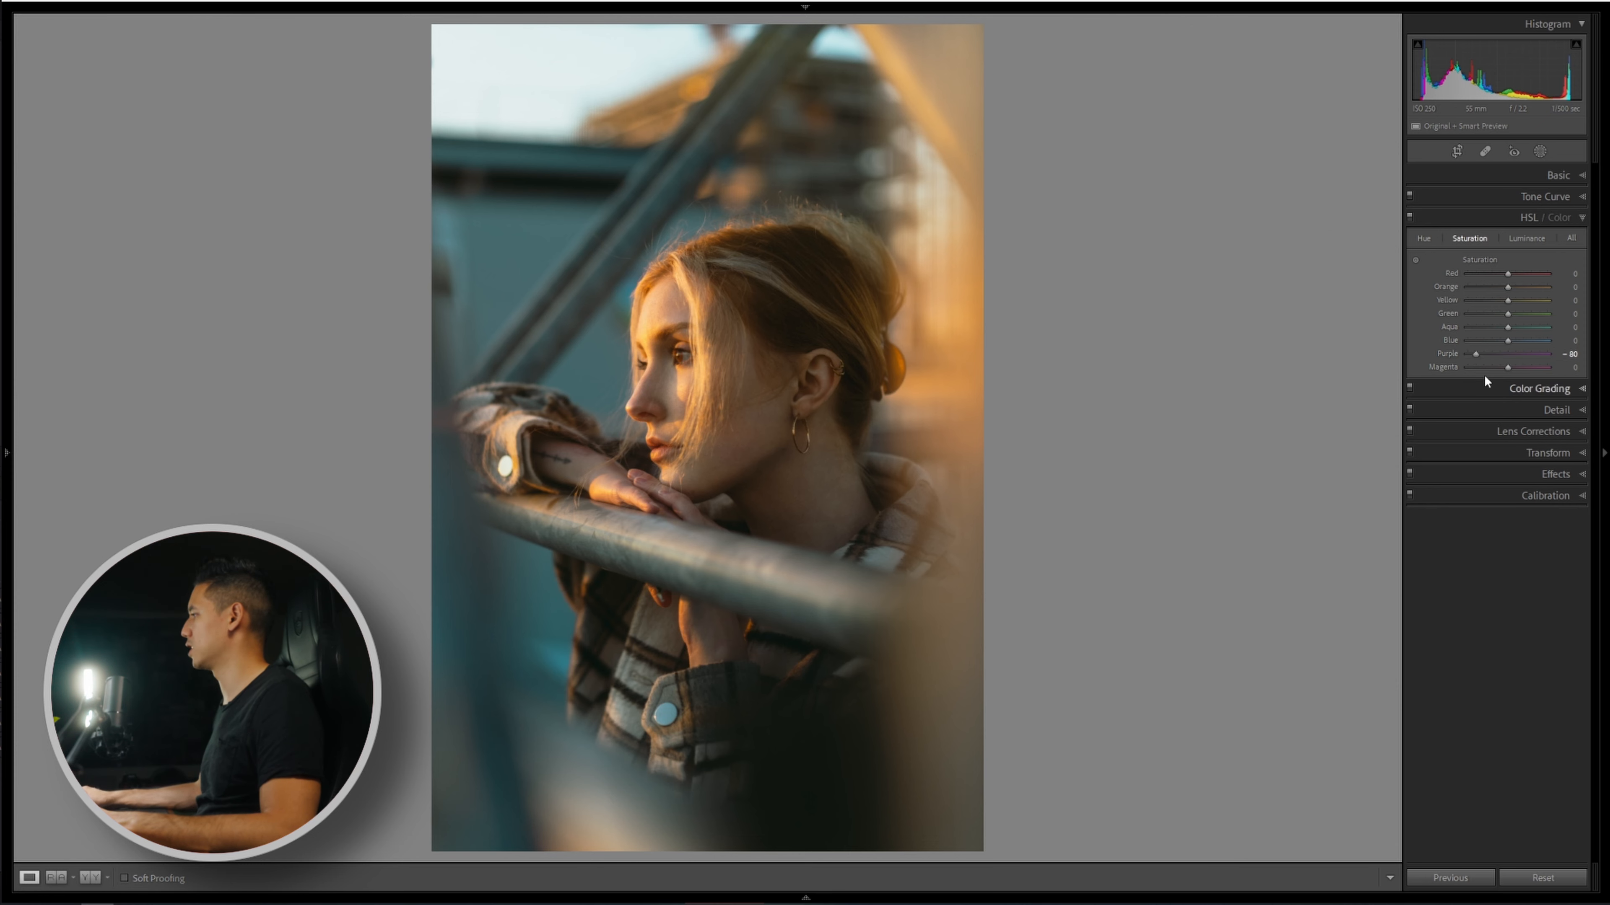
{"action": "left_click_drag", "start_coordinate": [1508, 340], "coordinate": [1503, 340]}
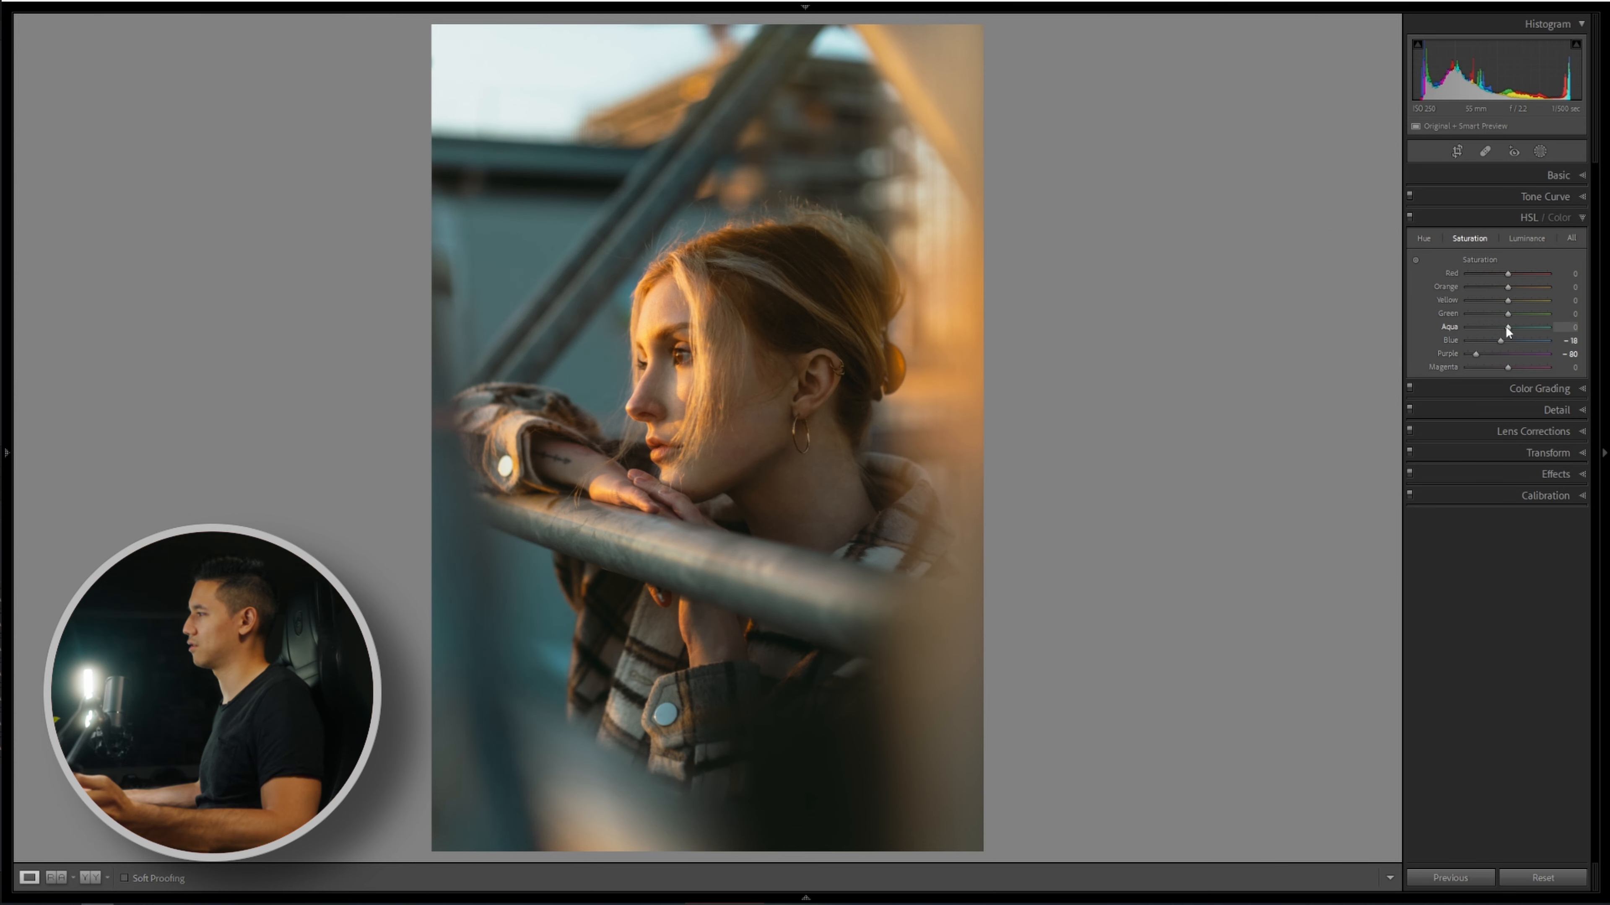
{"action": "left_click_drag", "start_coordinate": [1506, 326], "coordinate": [1499, 324]}
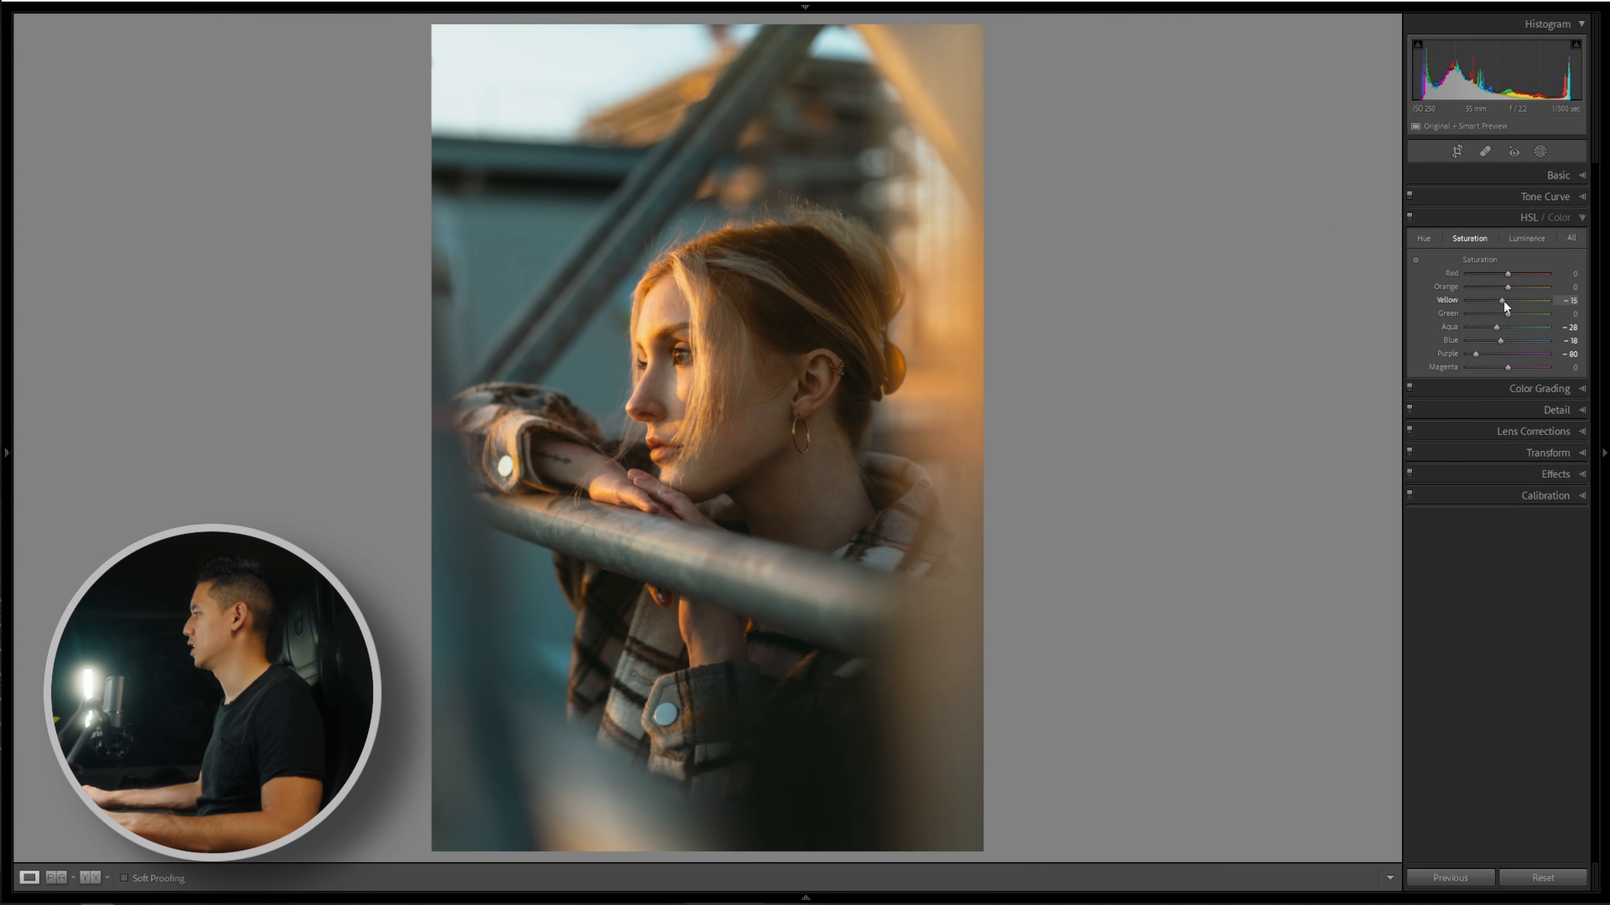
{"action": "mouse_move", "coordinate": [1507, 286]}
{"action": "left_mouse_down"}
{"action": "mouse_move", "coordinate": [1528, 285]}
{"action": "mouse_move", "coordinate": [1508, 286]}
{"action": "left_mouse_up"}
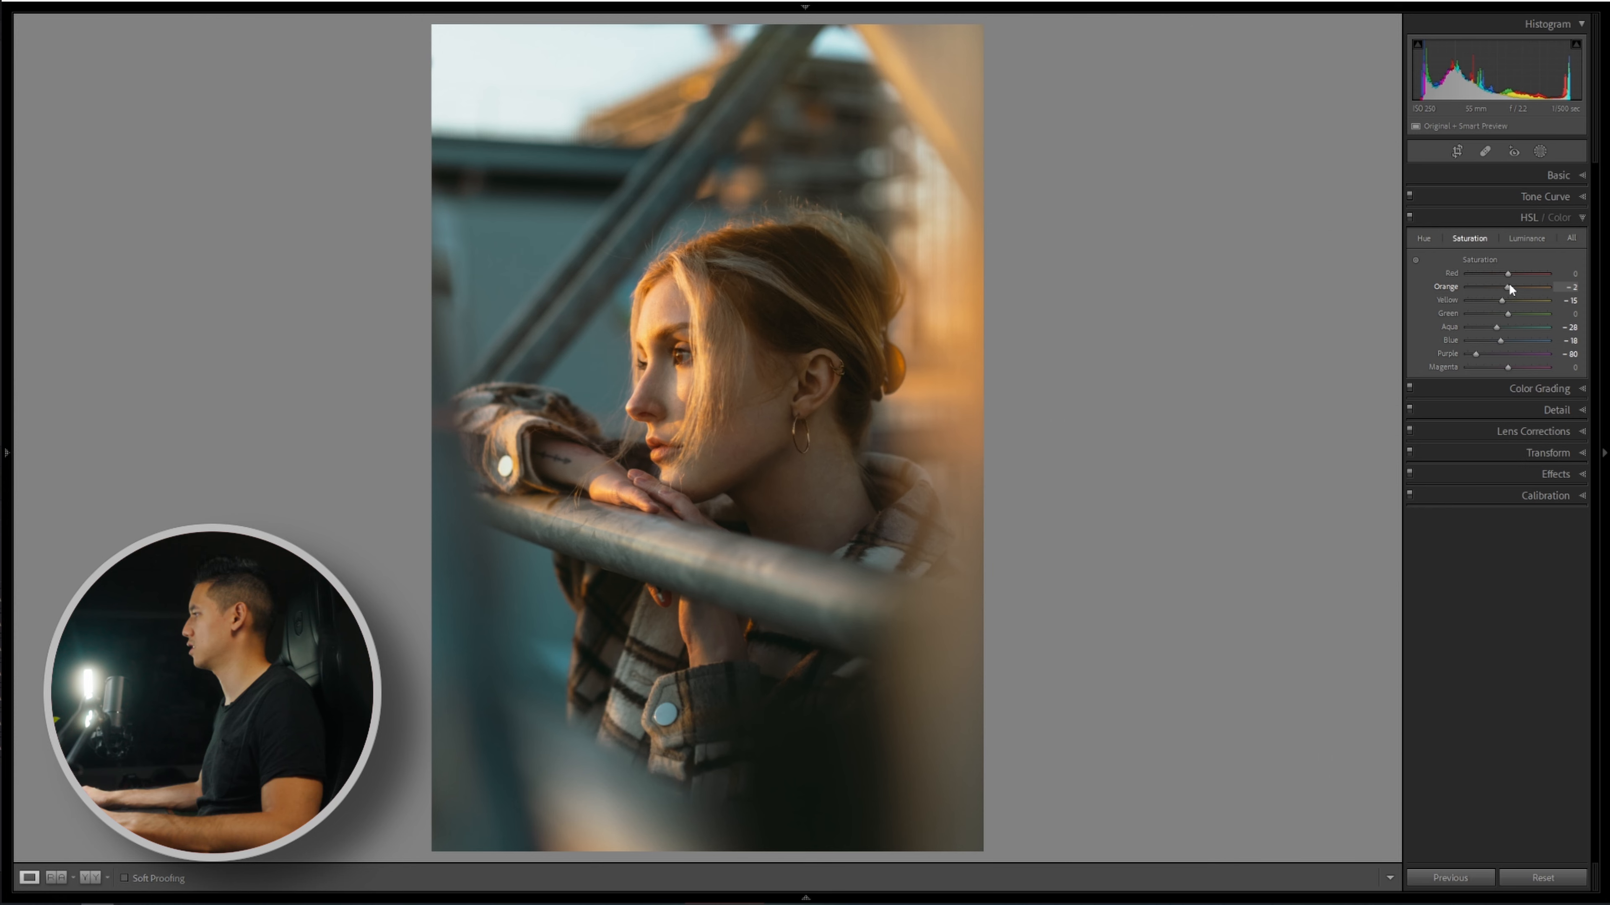
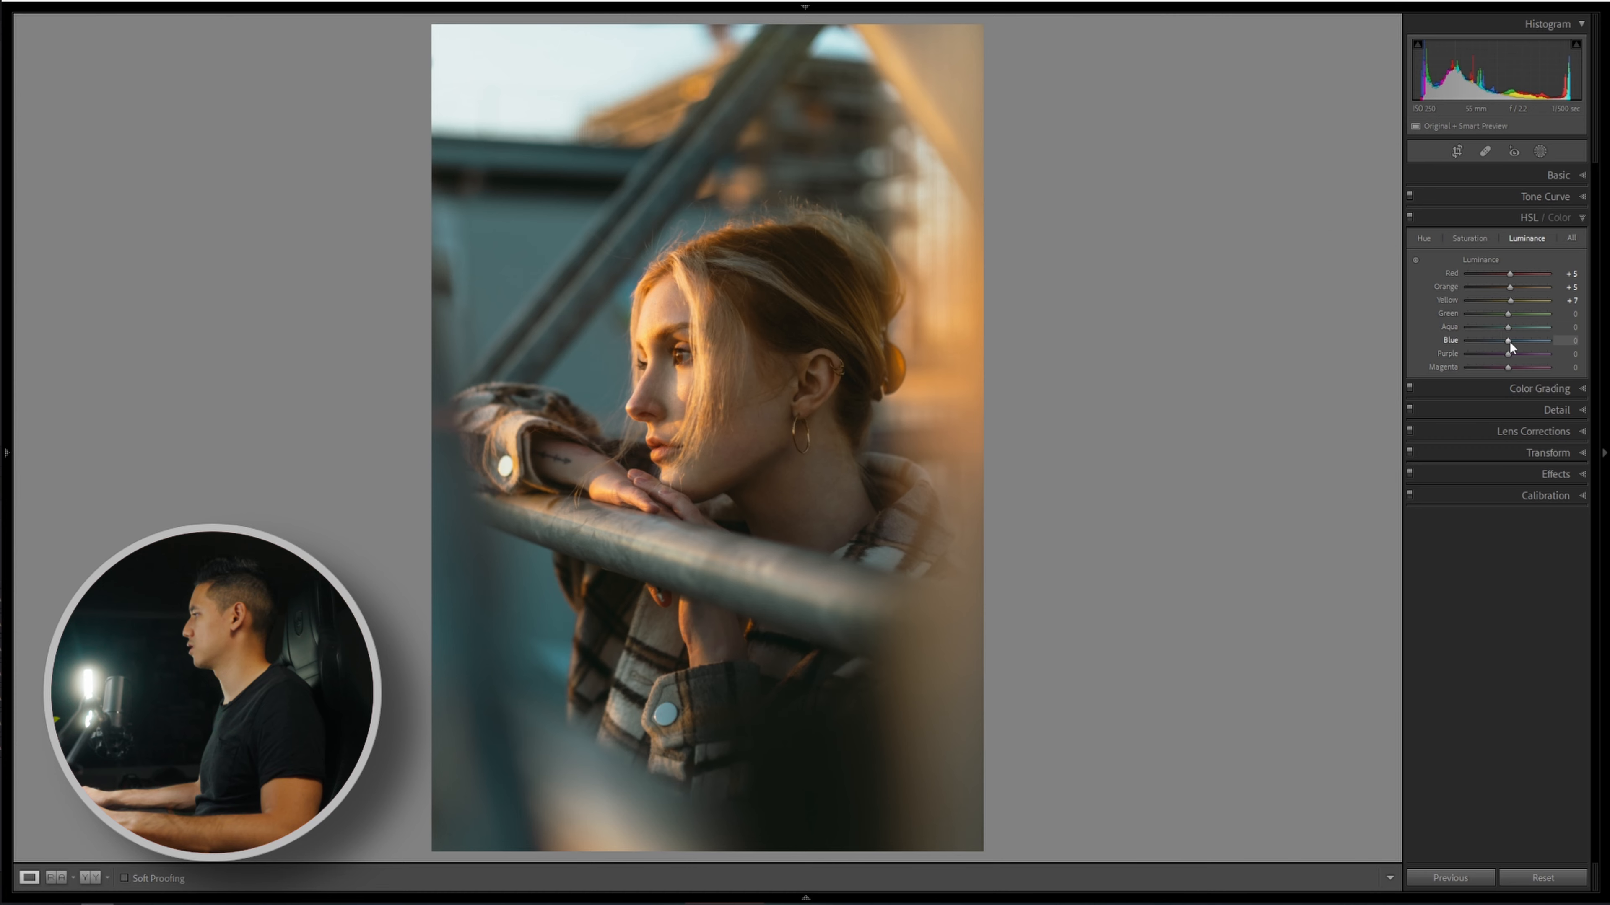
Darken the cool tones by setting the HSL luminance of Blue to −28 and Aqua to −15.
{"action": "mouse_move", "coordinate": [1527, 341]}
{"action": "left_mouse_down"}
{"action": "mouse_move", "coordinate": [1481, 342]}
{"action": "mouse_move", "coordinate": [1527, 338]}
{"action": "mouse_move", "coordinate": [1497, 335]}
{"action": "left_mouse_up"}
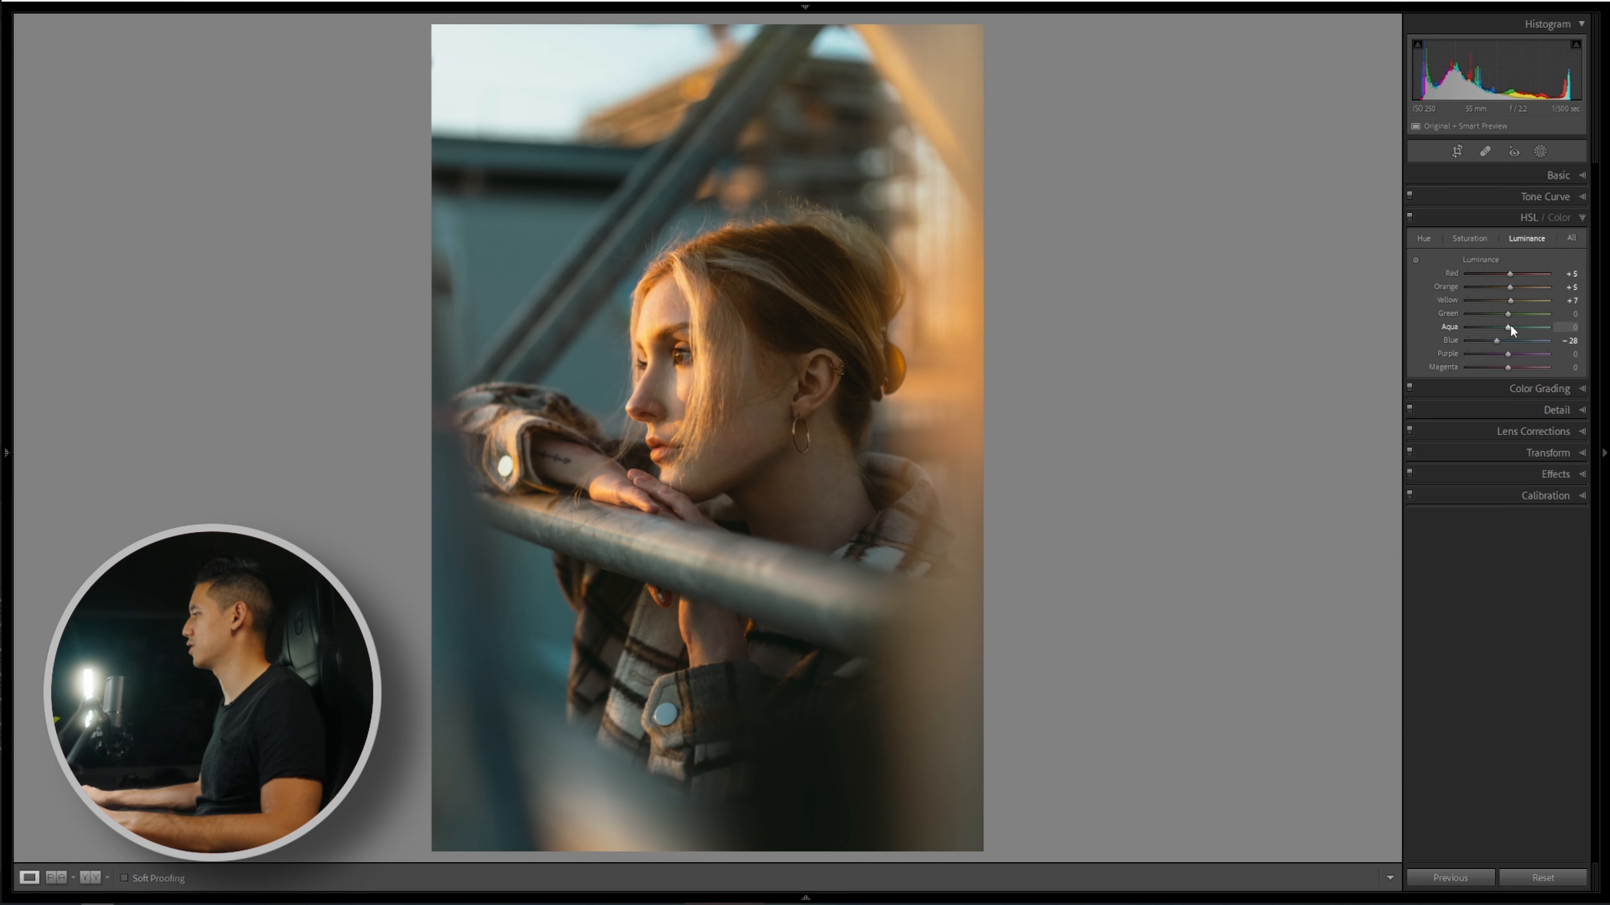
{"action": "mouse_move", "coordinate": [1510, 325]}
{"action": "left_mouse_down"}
{"action": "mouse_move", "coordinate": [1491, 324]}
{"action": "mouse_move", "coordinate": [1505, 324]}
{"action": "left_mouse_up"}
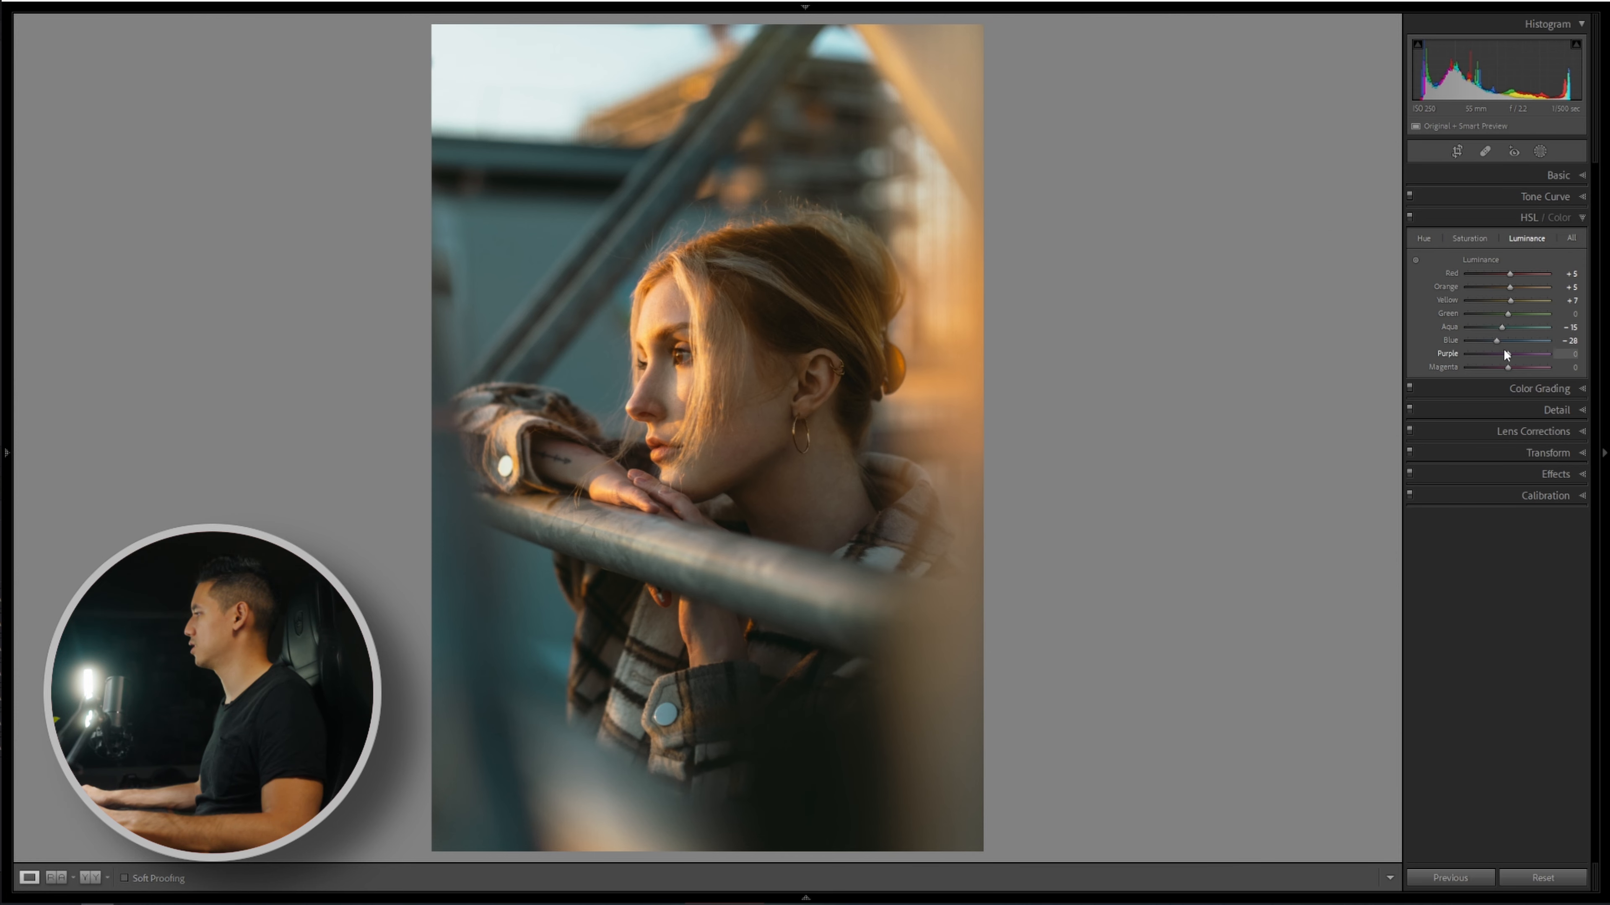
Tint the shadows blue in Color Grading with hue 215, and fine-tune the tint to a subtle saturation.
{"action": "left_click", "coordinate": [1505, 390]}
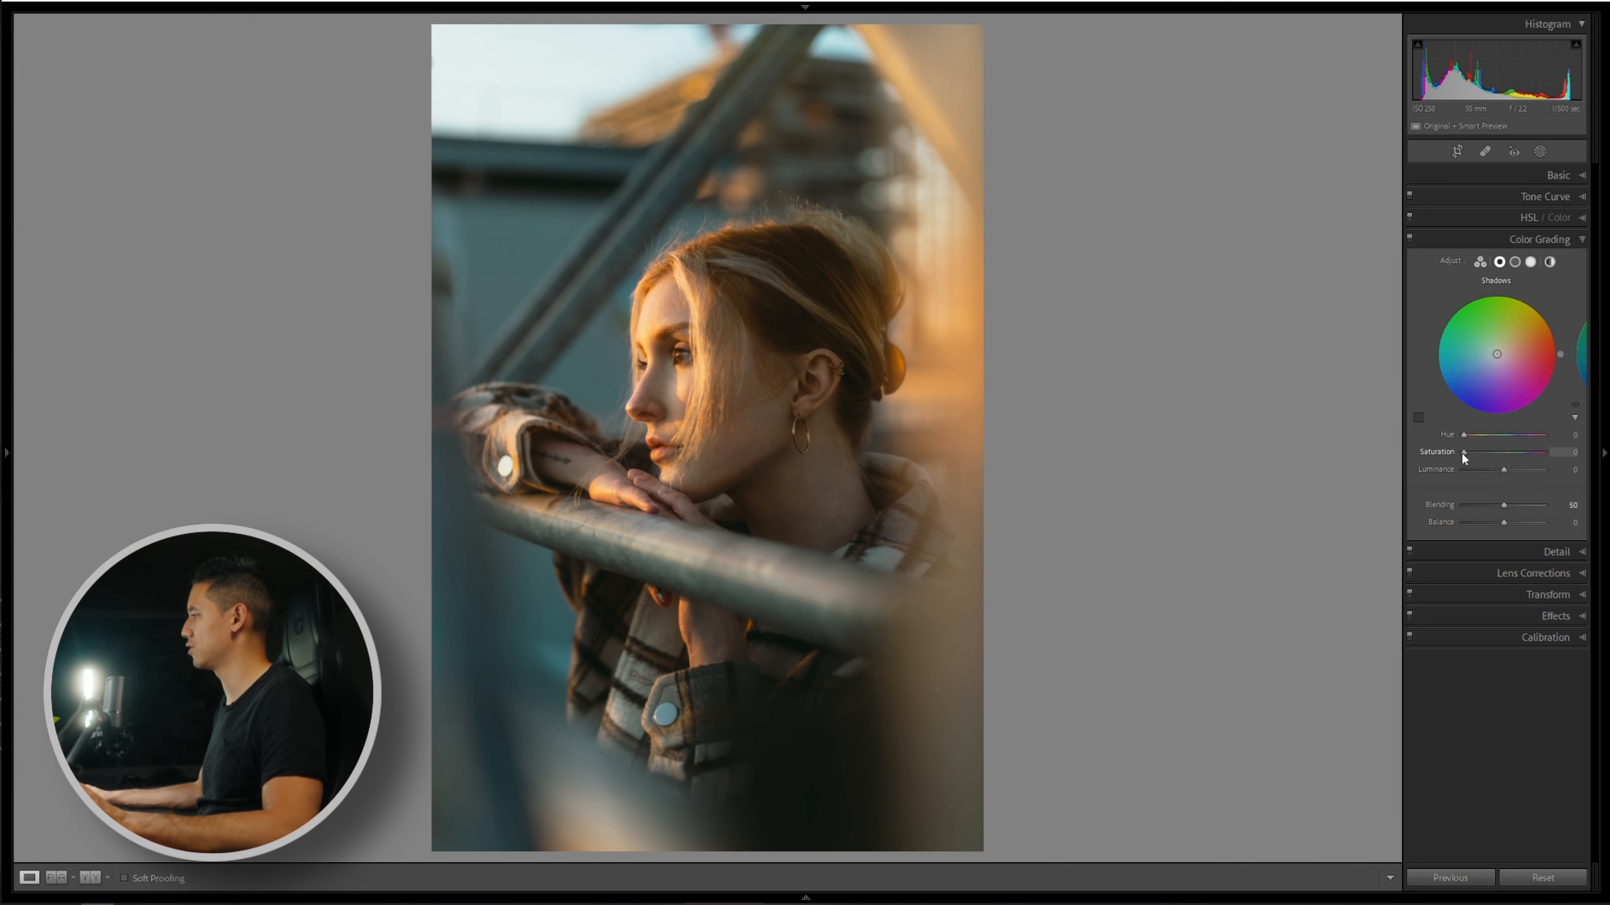
{"action": "left_click_drag", "start_coordinate": [1474, 451], "coordinate": [1484, 450]}
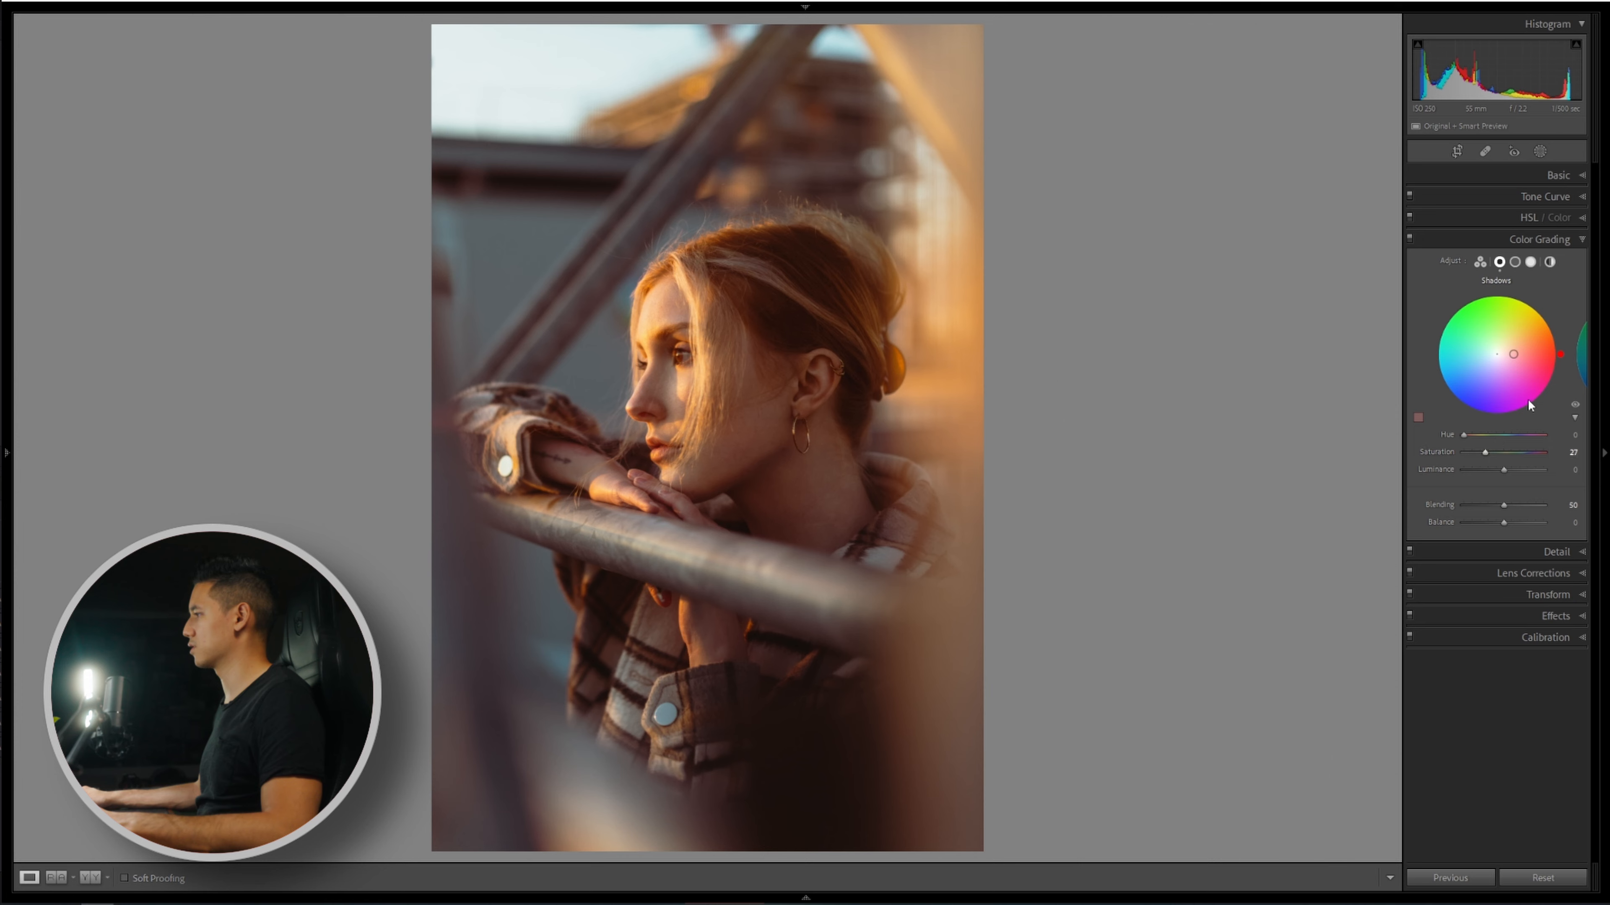
{"action": "mouse_move", "coordinate": [1561, 352]}
{"action": "left_mouse_down"}
{"action": "mouse_move", "coordinate": [1549, 317]}
{"action": "mouse_move", "coordinate": [1557, 376]}
{"action": "mouse_move", "coordinate": [1528, 409]}
{"action": "mouse_move", "coordinate": [1438, 381]}
{"action": "mouse_move", "coordinate": [1434, 363]}
{"action": "mouse_move", "coordinate": [1445, 390]}
{"action": "left_mouse_up"}
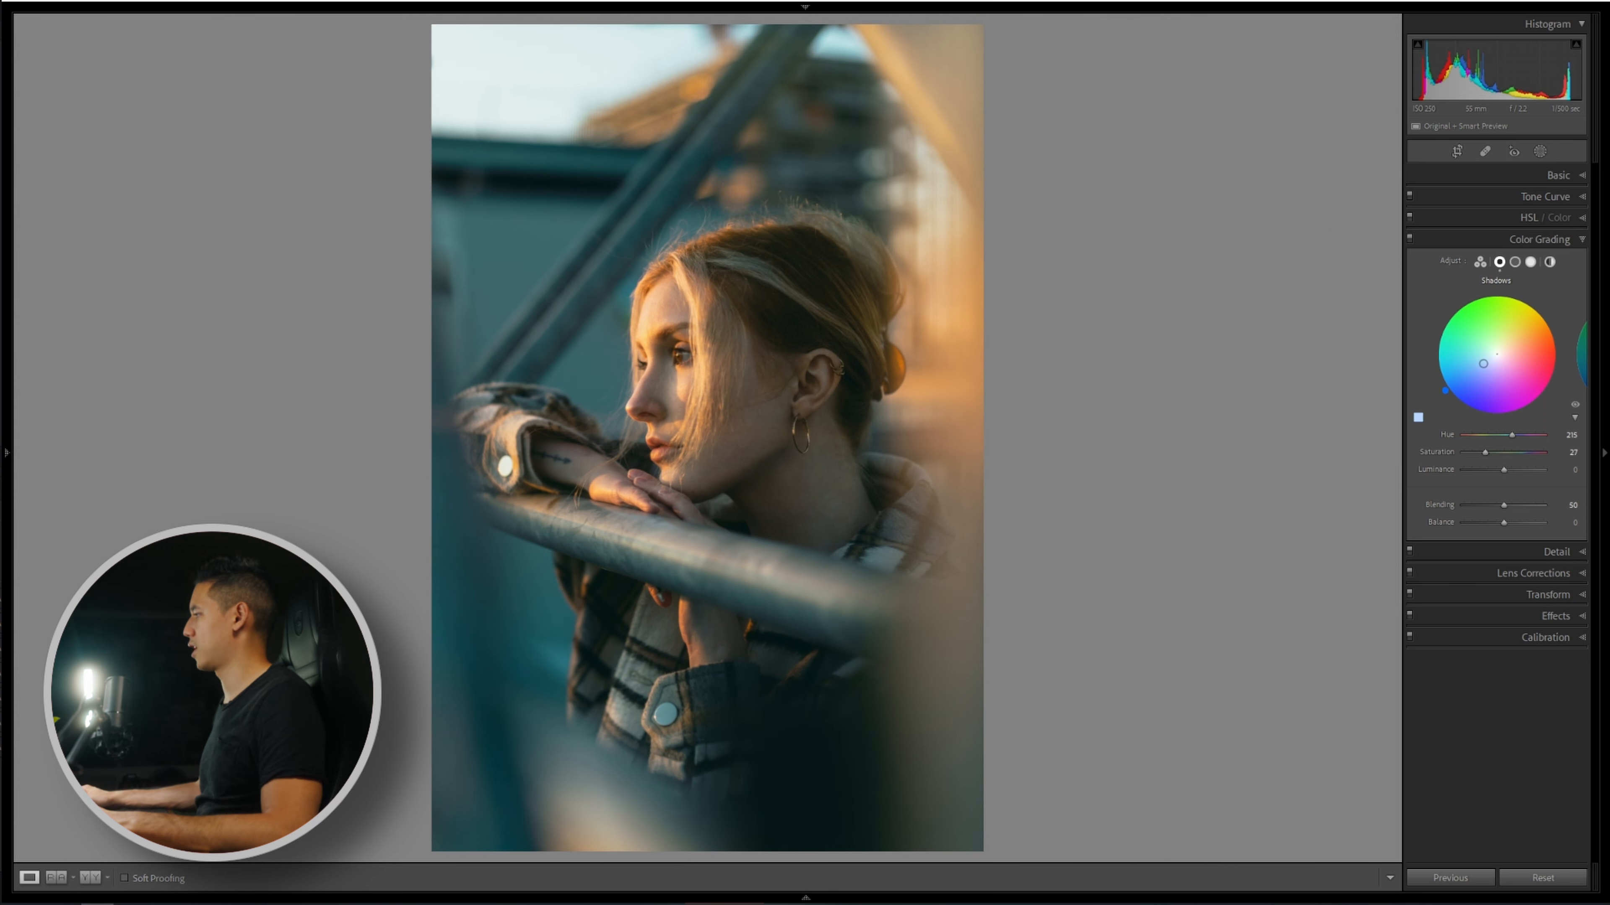
{"action": "mouse_move", "coordinate": [1484, 452]}
{"action": "left_mouse_down"}
{"action": "mouse_move", "coordinate": [1468, 452]}
{"action": "mouse_move", "coordinate": [1499, 470]}
{"action": "left_mouse_up"}
Tint the midtones in Color Grading with hue 74 at a low saturation, and set their luminance to +7.
{"action": "left_click", "coordinate": [1514, 262]}
{"action": "left_click_drag", "start_coordinate": [1550, 322], "coordinate": [1545, 315]}
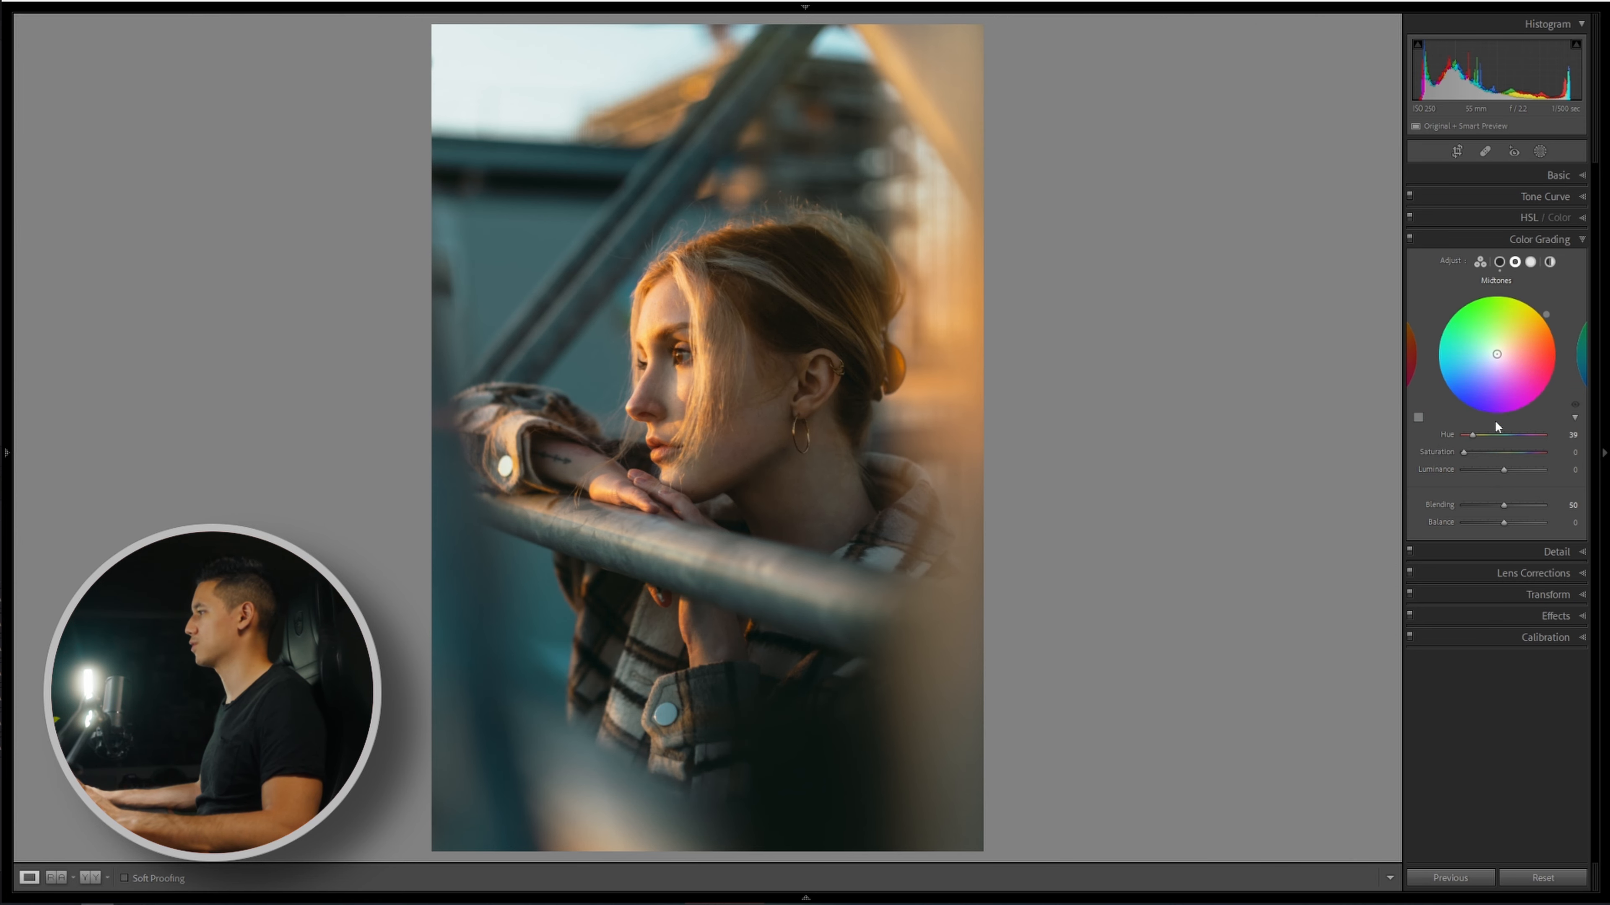
{"action": "left_click_drag", "start_coordinate": [1462, 449], "coordinate": [1469, 449]}
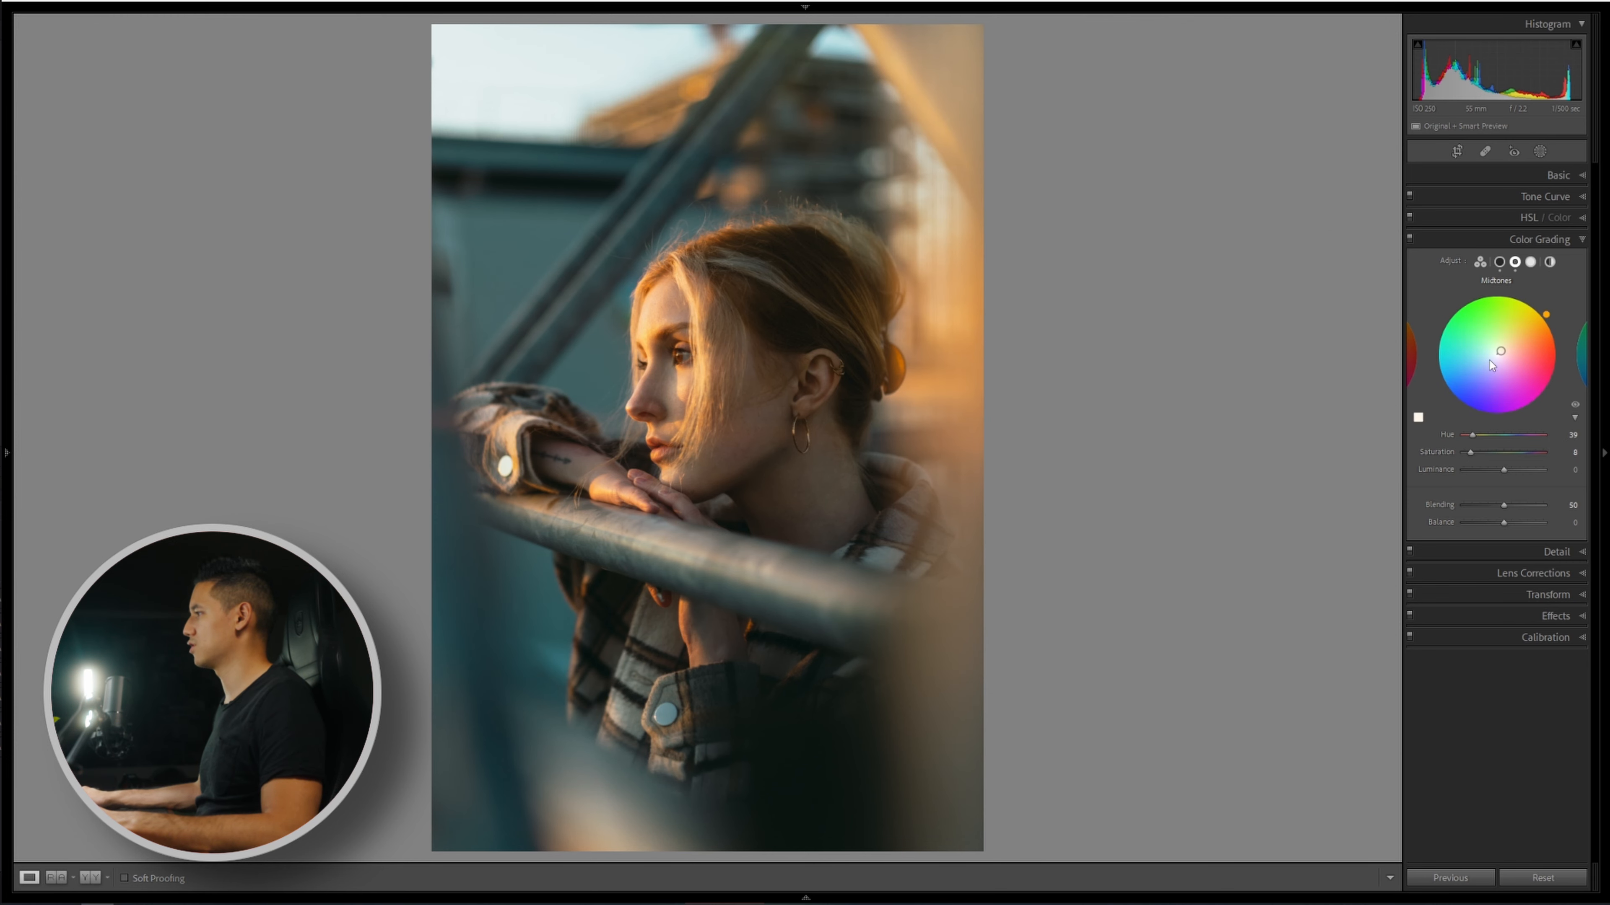
{"action": "left_click_drag", "start_coordinate": [1546, 314], "coordinate": [1514, 293]}
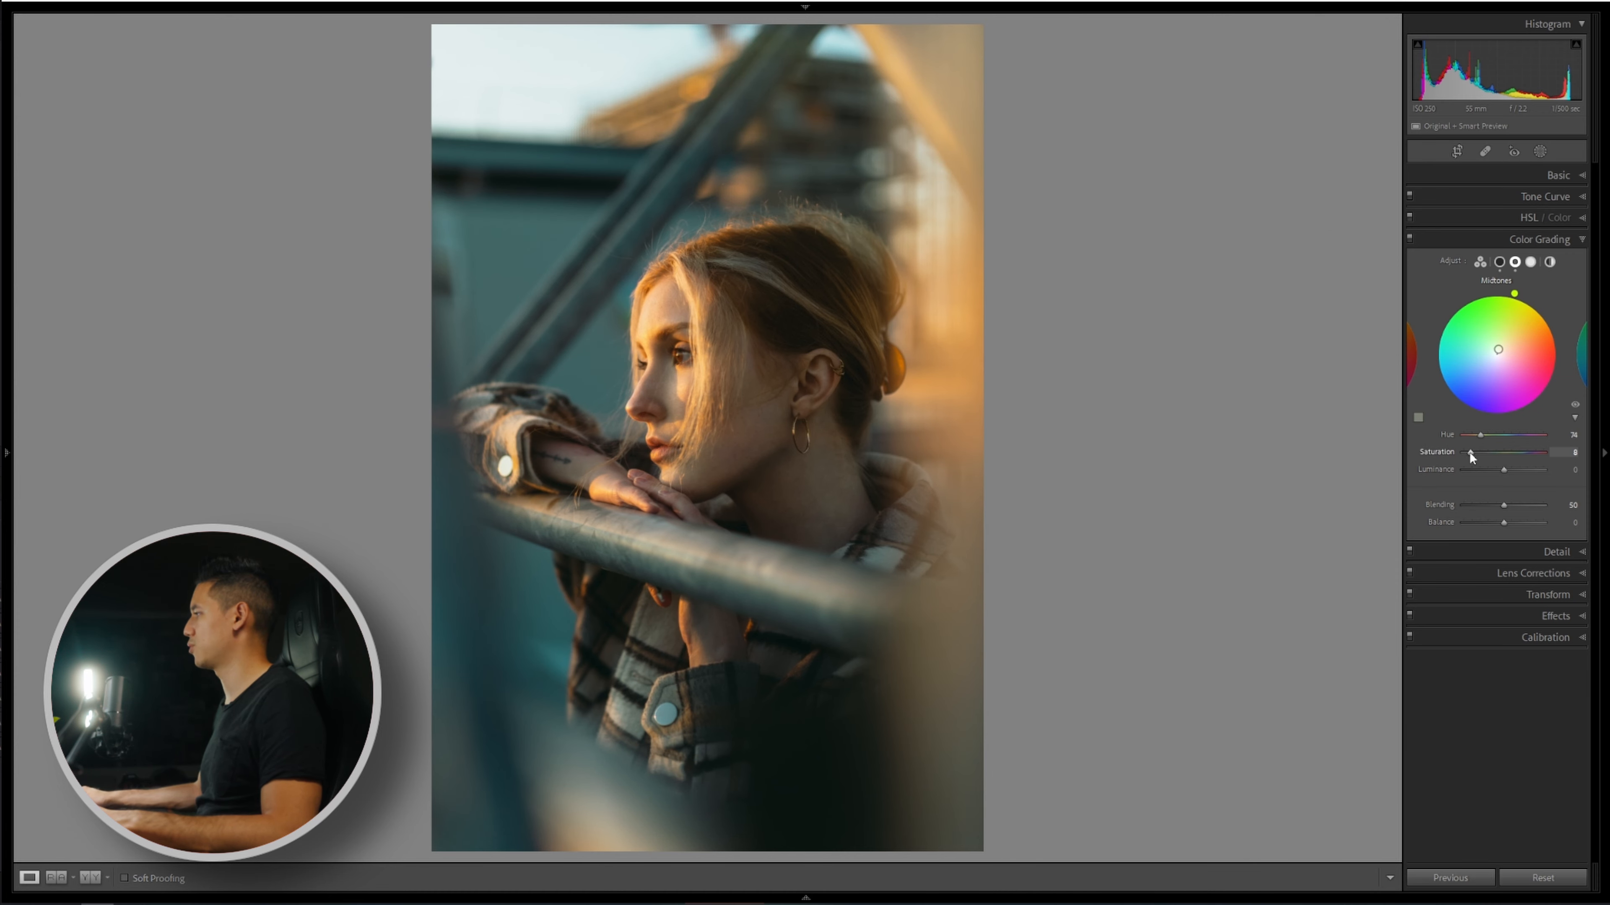
{"action": "left_click_drag", "start_coordinate": [1471, 452], "coordinate": [1506, 468]}
{"action": "left_click", "coordinate": [1571, 451]}
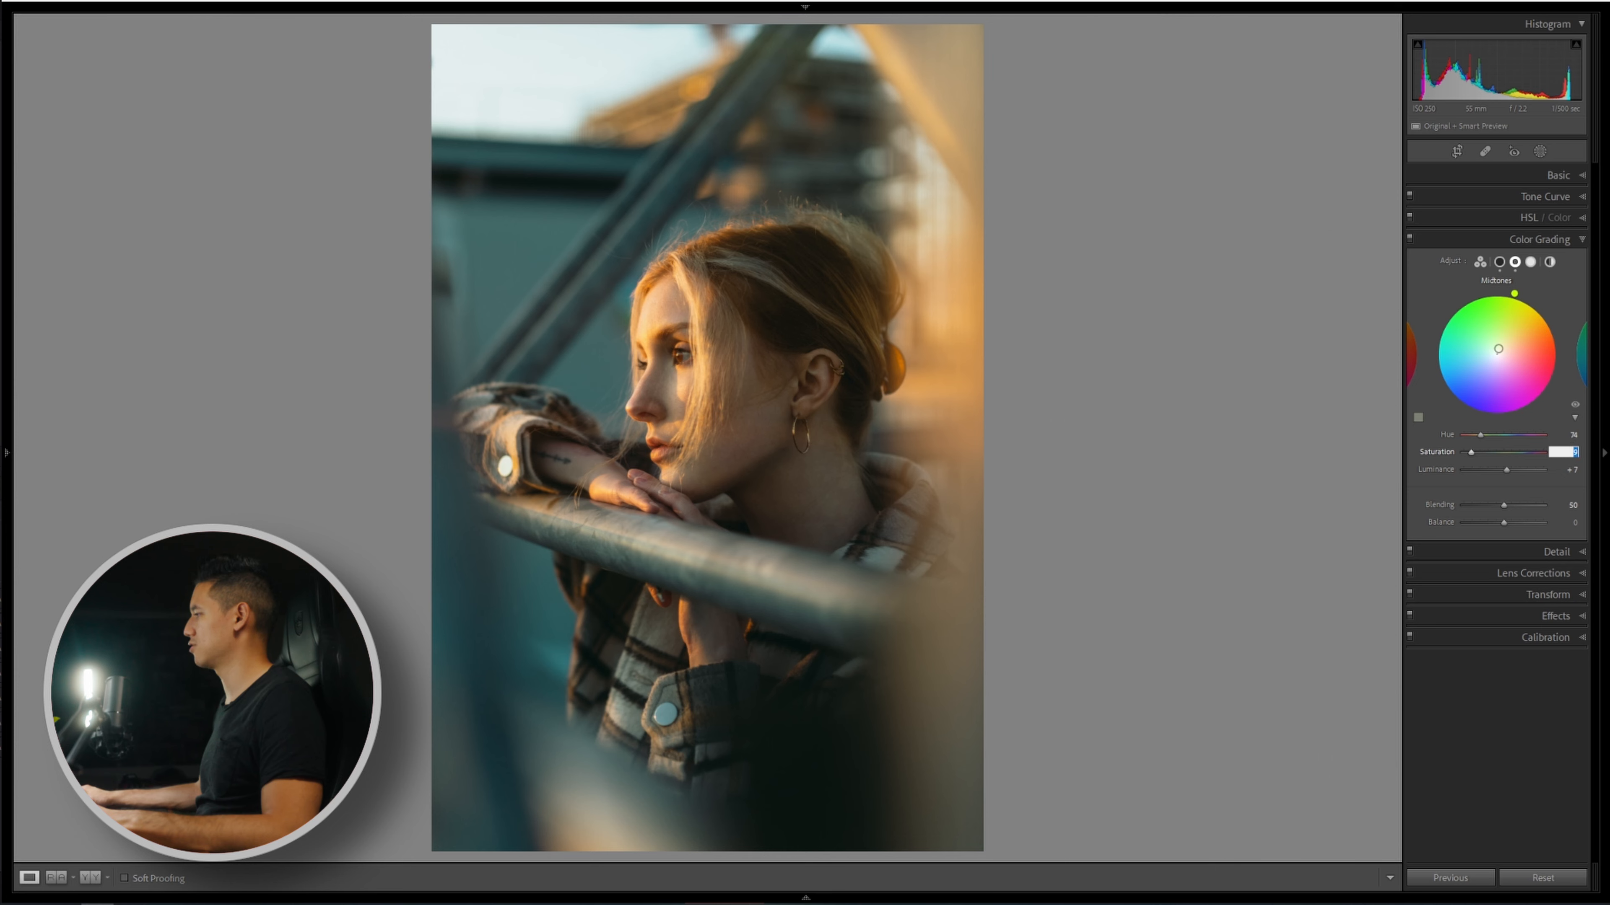
Give the highlights a slight yellow-green tint in Color Grading, adjusting their saturation and luminance.
{"action": "left_click", "coordinate": [1531, 262]}
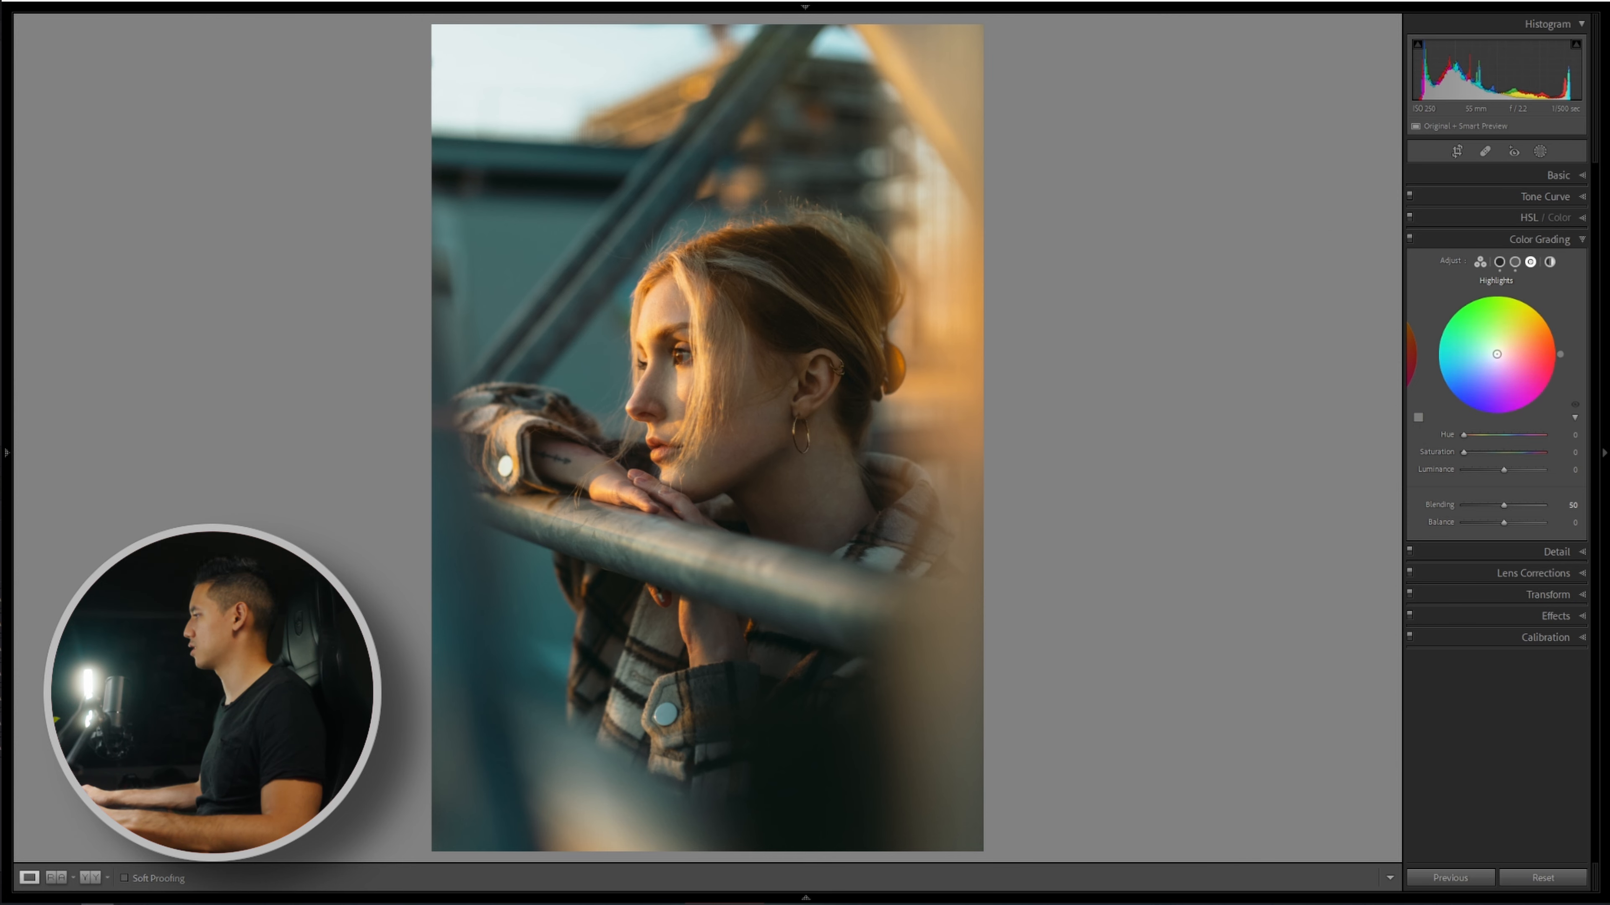
{"action": "left_click_drag", "start_coordinate": [1488, 292], "coordinate": [1502, 292]}
{"action": "left_click_drag", "start_coordinate": [1464, 452], "coordinate": [1508, 470]}
Set the sharpening amount to 40.
{"action": "left_click", "coordinate": [1493, 549]}
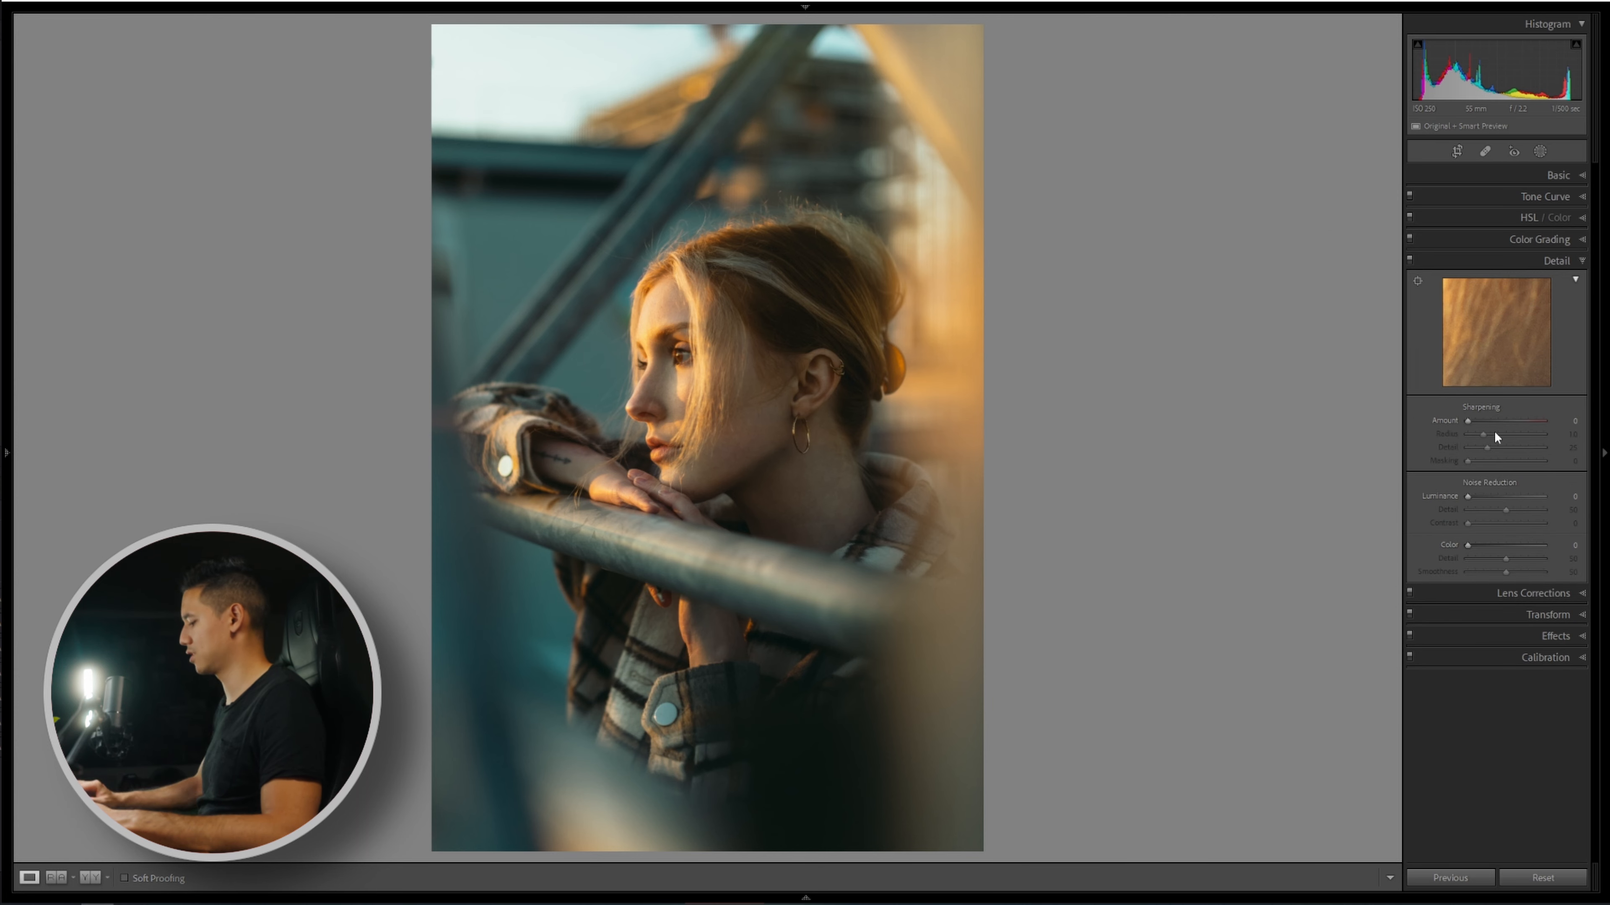
{"action": "left_click", "coordinate": [1569, 422]}
{"action": "type", "text": "40"}
{"action": "key", "text": "Return"}
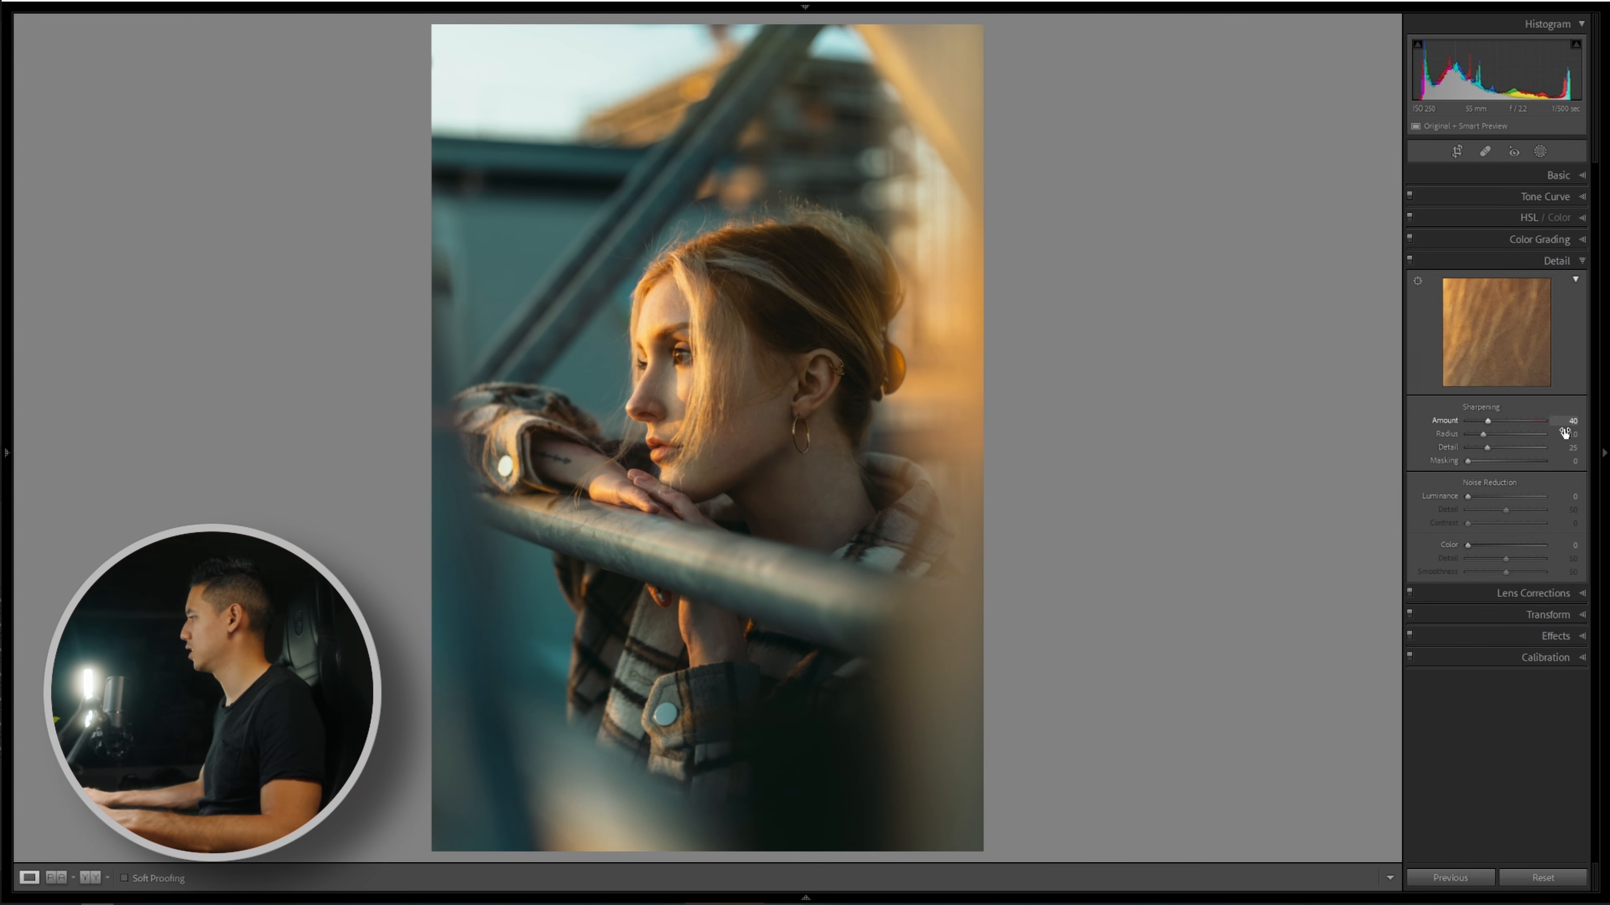
Set the sharpening detail to 40 and the sharpening masking to 72.
{"action": "left_click", "coordinate": [1564, 448]}
{"action": "type", "text": "40"}
{"action": "key", "text": "Return"}
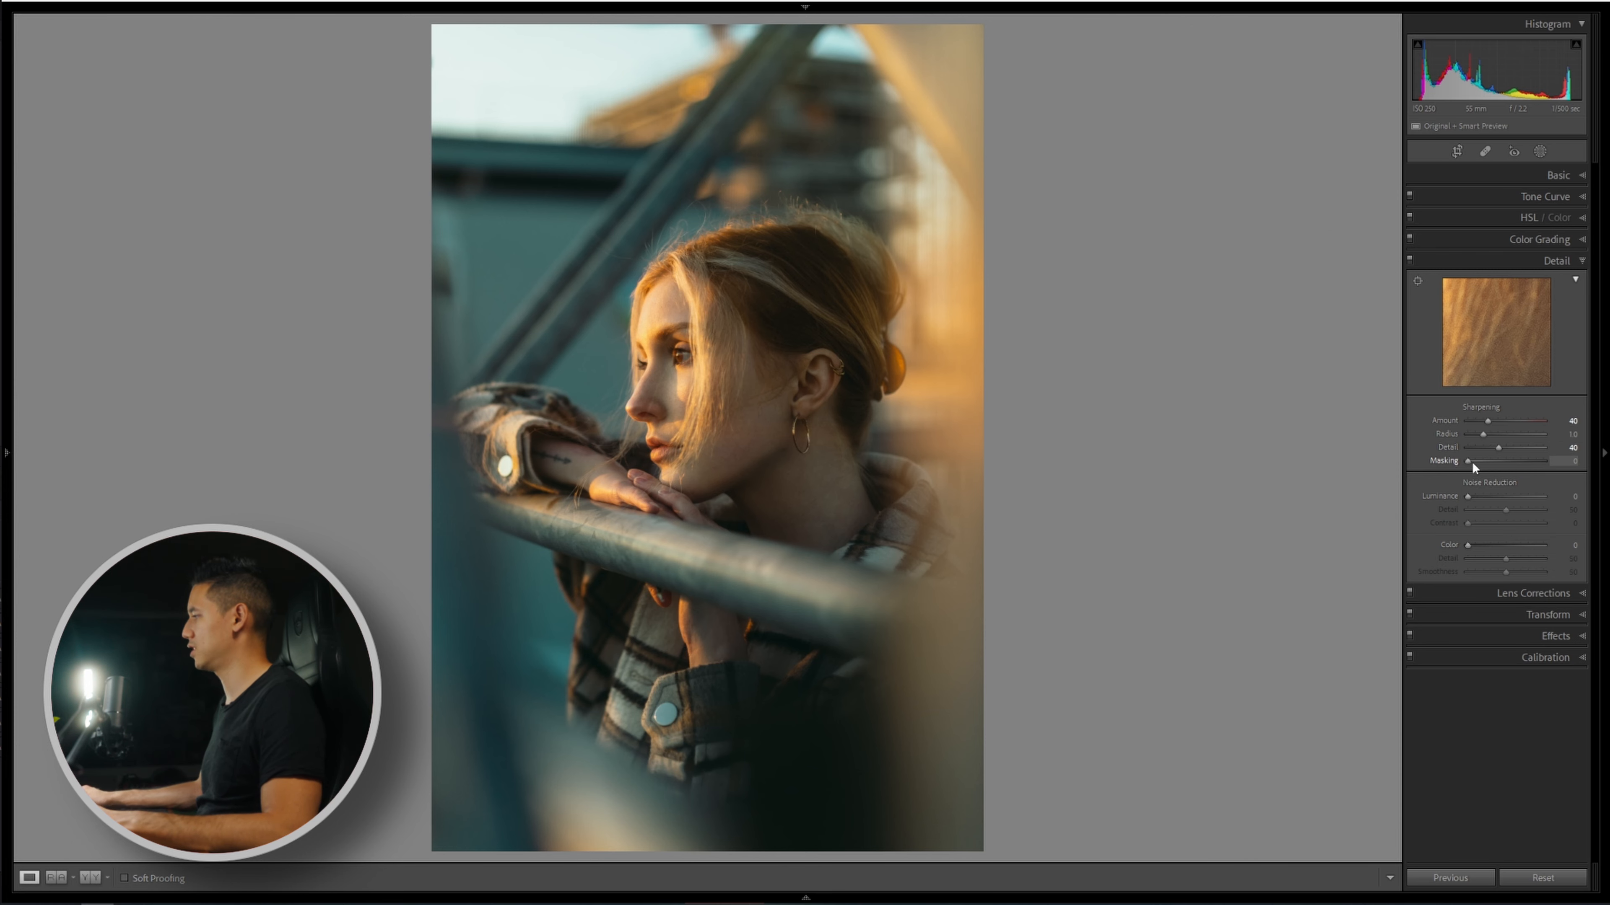
{"action": "left_click_drag", "start_coordinate": [1459, 457], "coordinate": [1522, 453]}
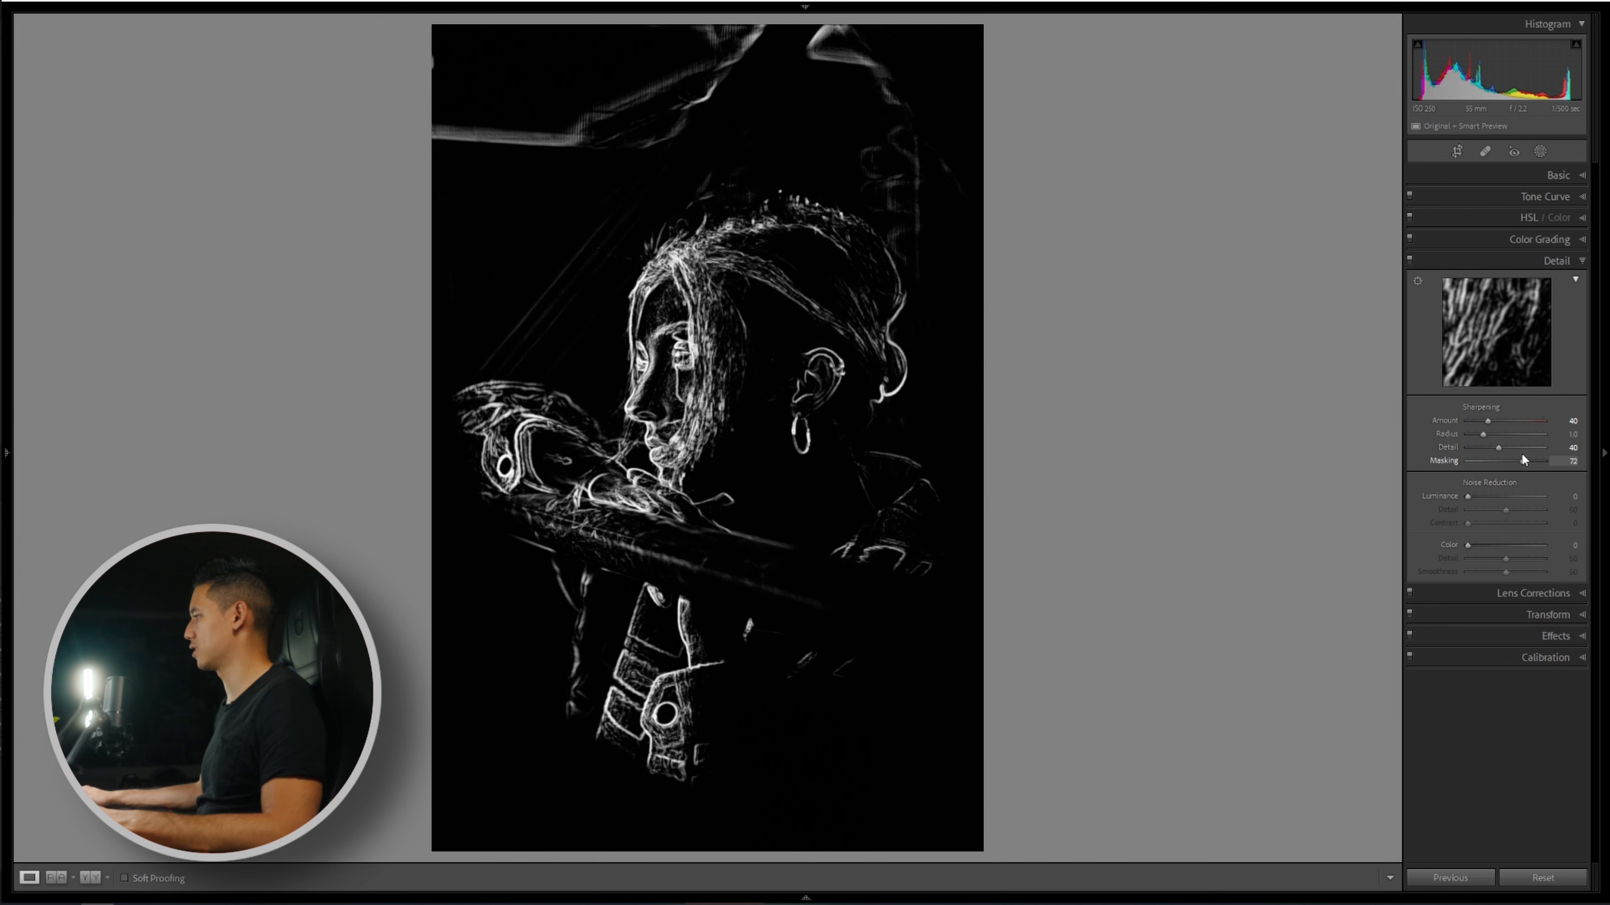
{"action": "left_click_drag", "start_coordinate": [1522, 452], "coordinate": [1521, 454]}
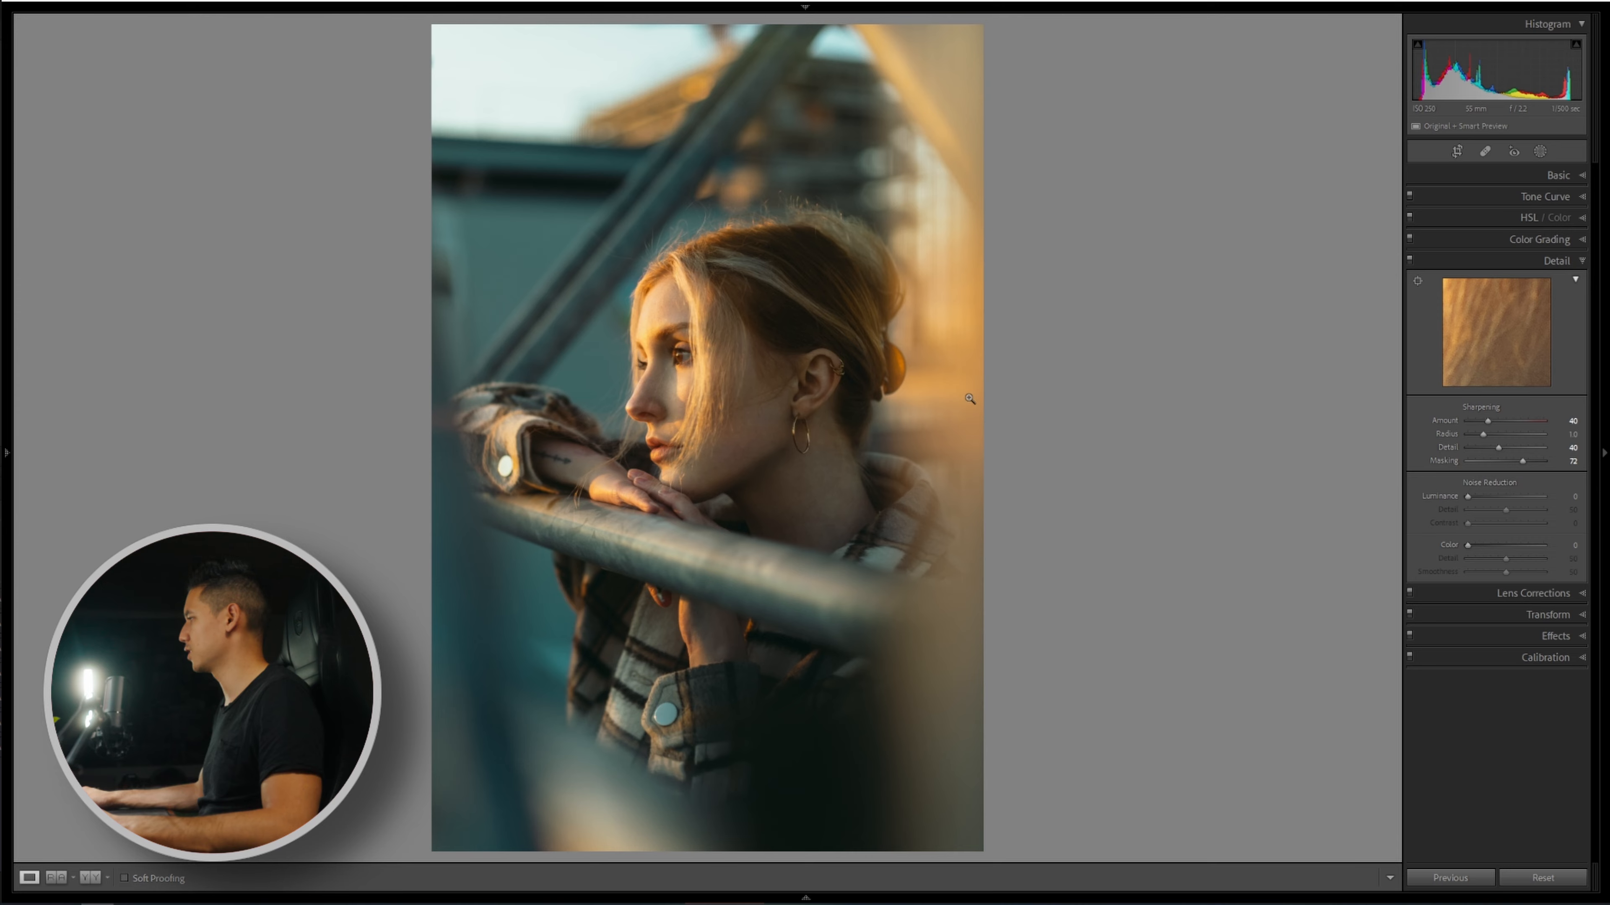
Compare the face close up with the Detail adjustments switched off and on, returning to the full-photo view.
{"action": "left_click", "coordinate": [684, 355]}
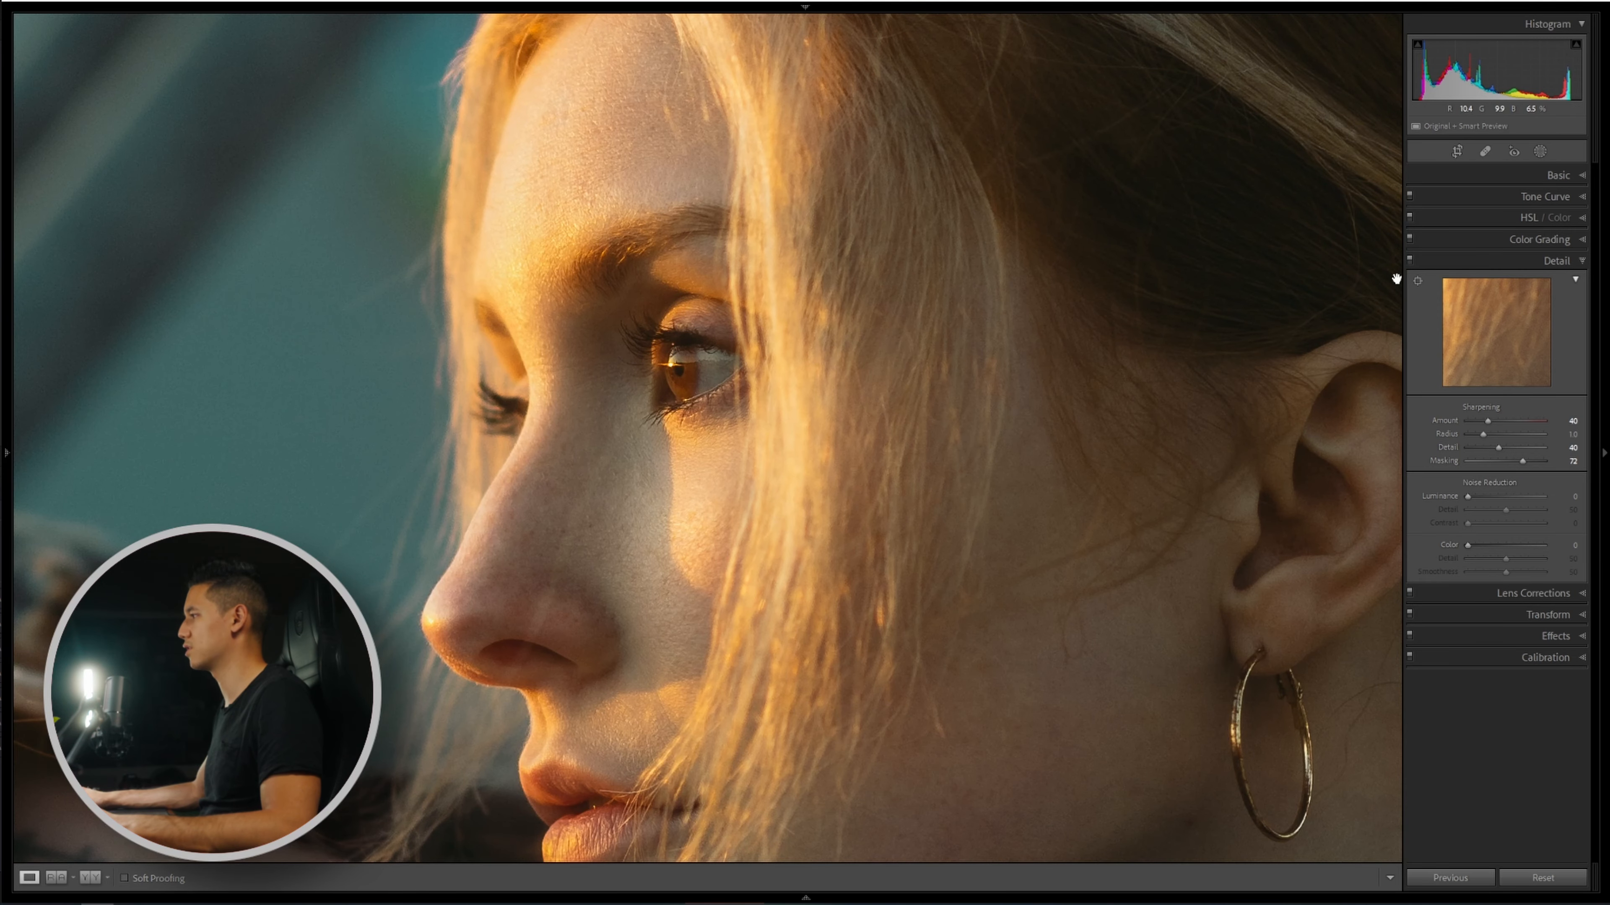
{"action": "left_click", "coordinate": [1411, 257]}
{"action": "left_click", "coordinate": [1411, 258]}
{"action": "left_click", "coordinate": [1411, 258]}
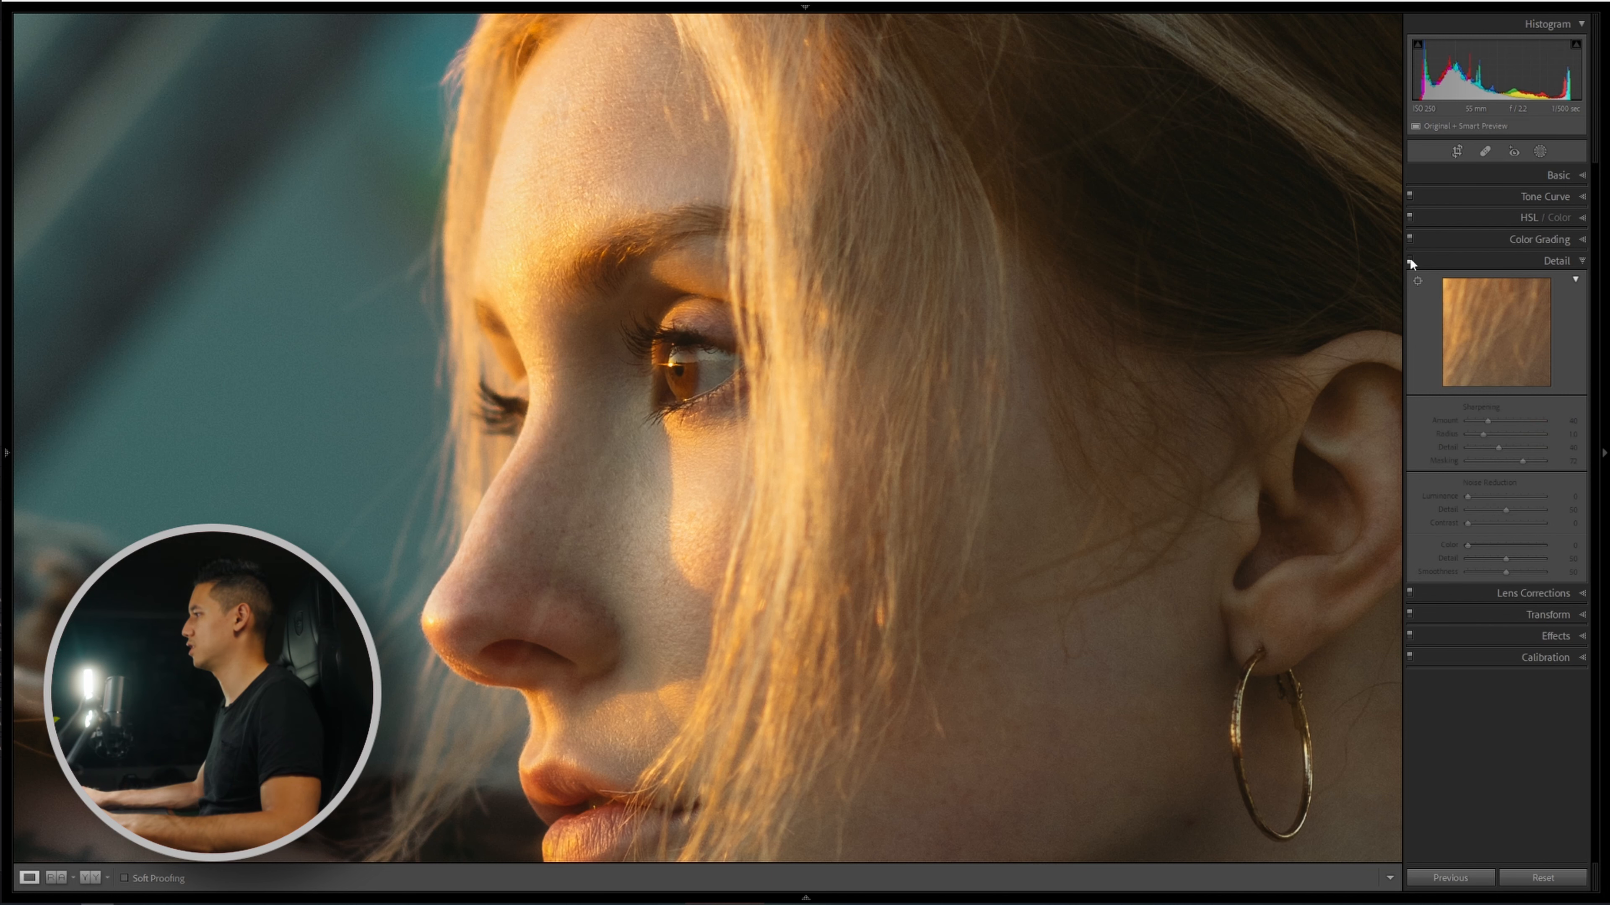
{"action": "left_click", "coordinate": [1410, 259]}
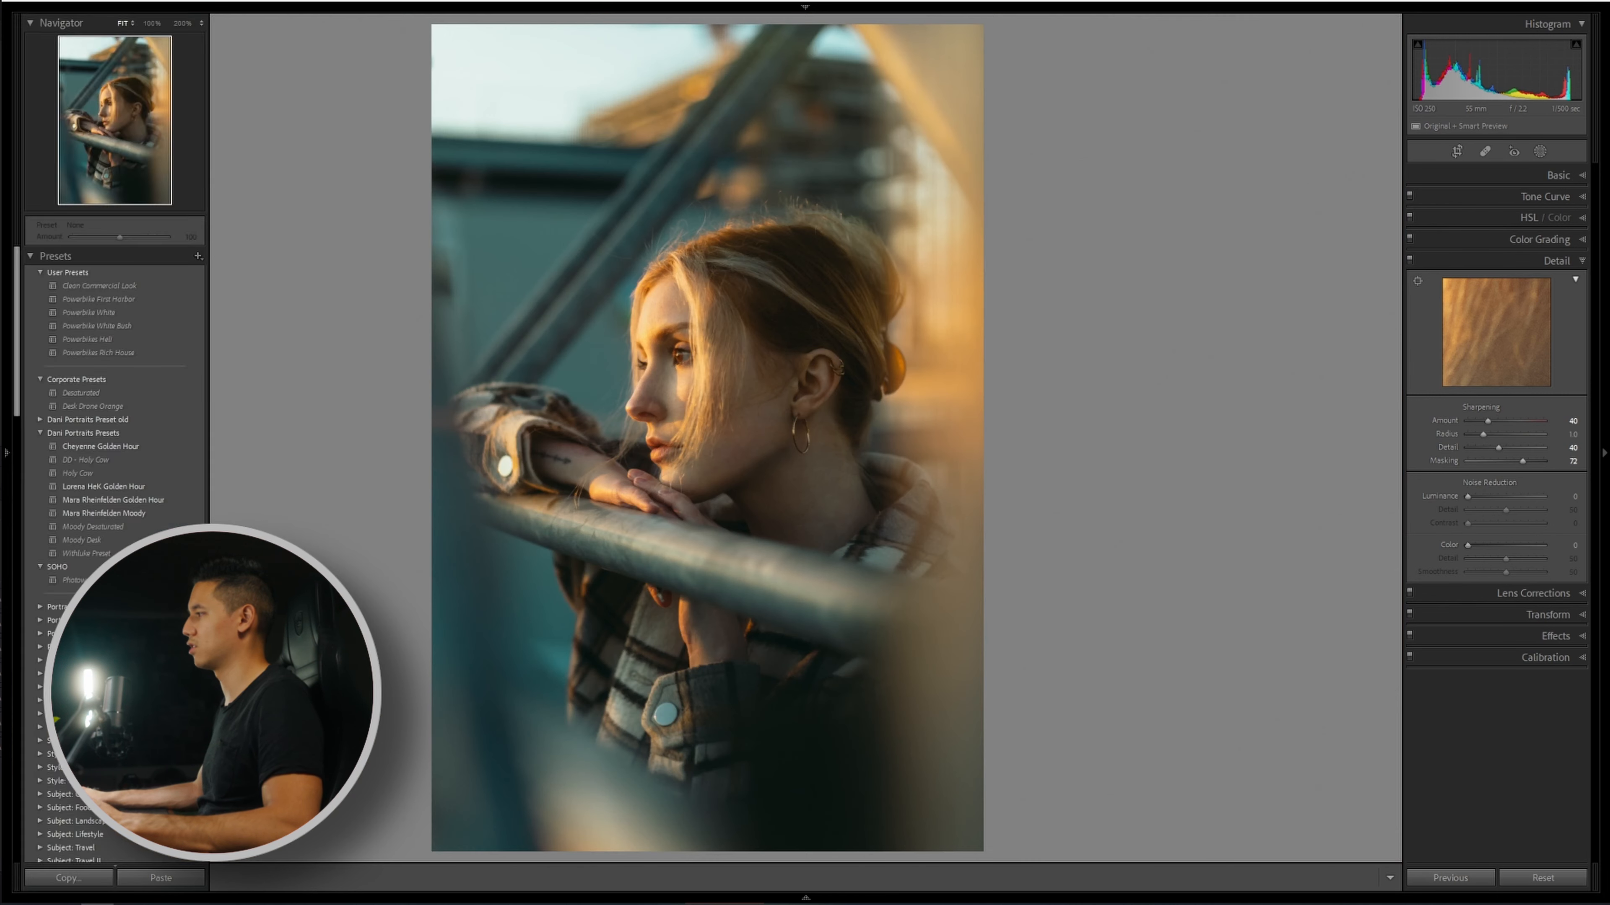
{"action": "key", "text": "F7"}
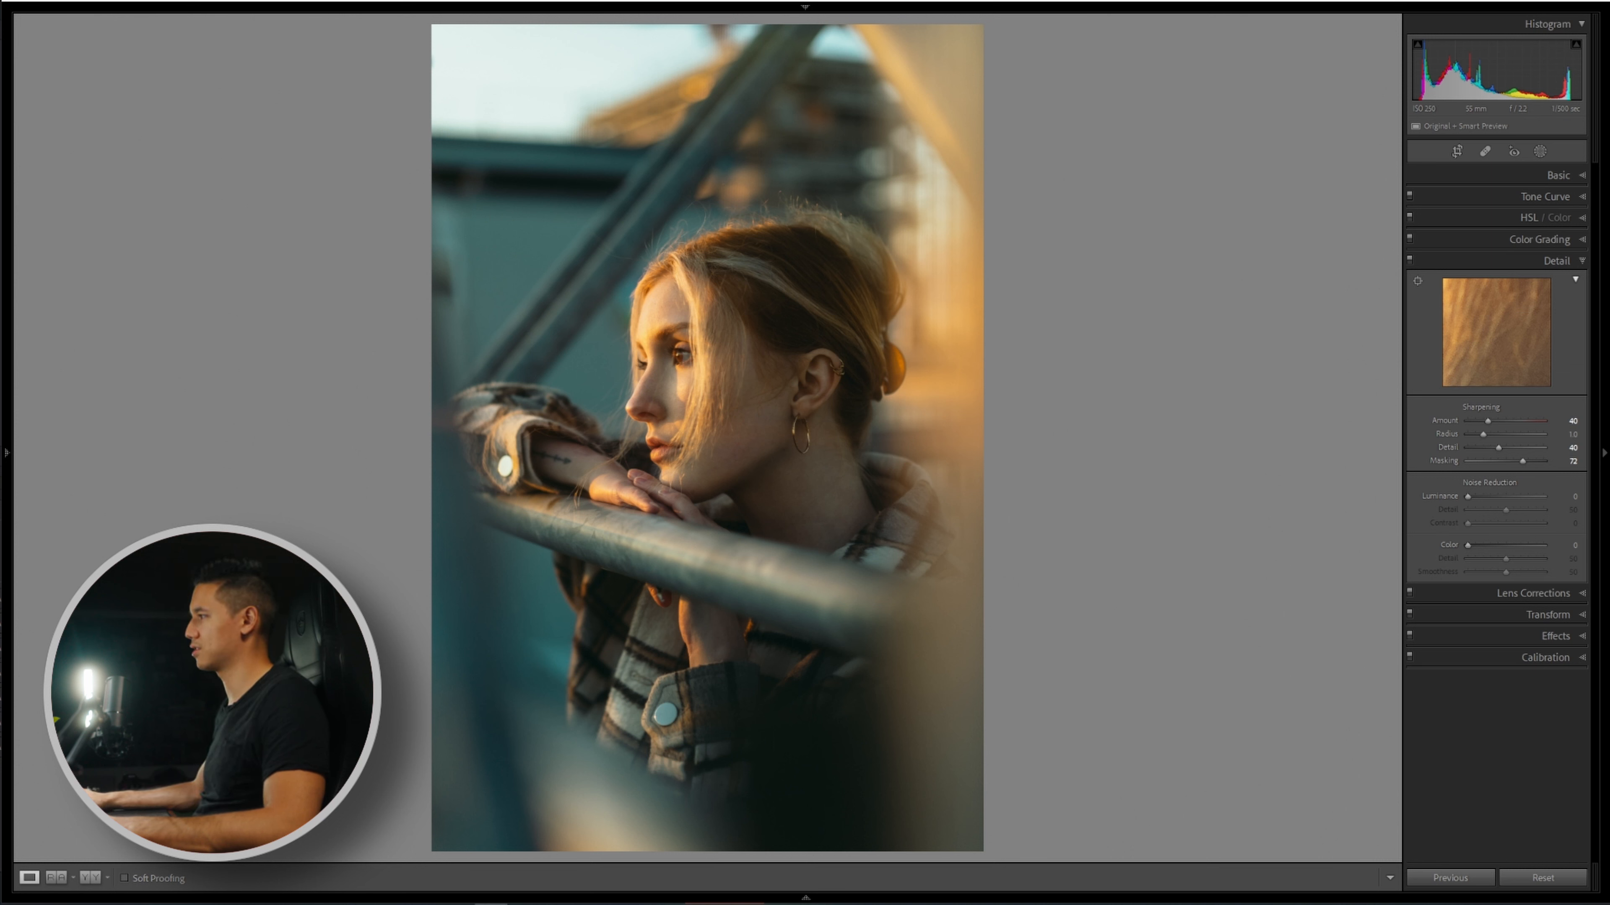
Defringe purple manually in Lens Corrections with amount 6 and purple hue range 50/82, comparing the correction off and on.
{"action": "left_click", "coordinate": [1498, 591]}
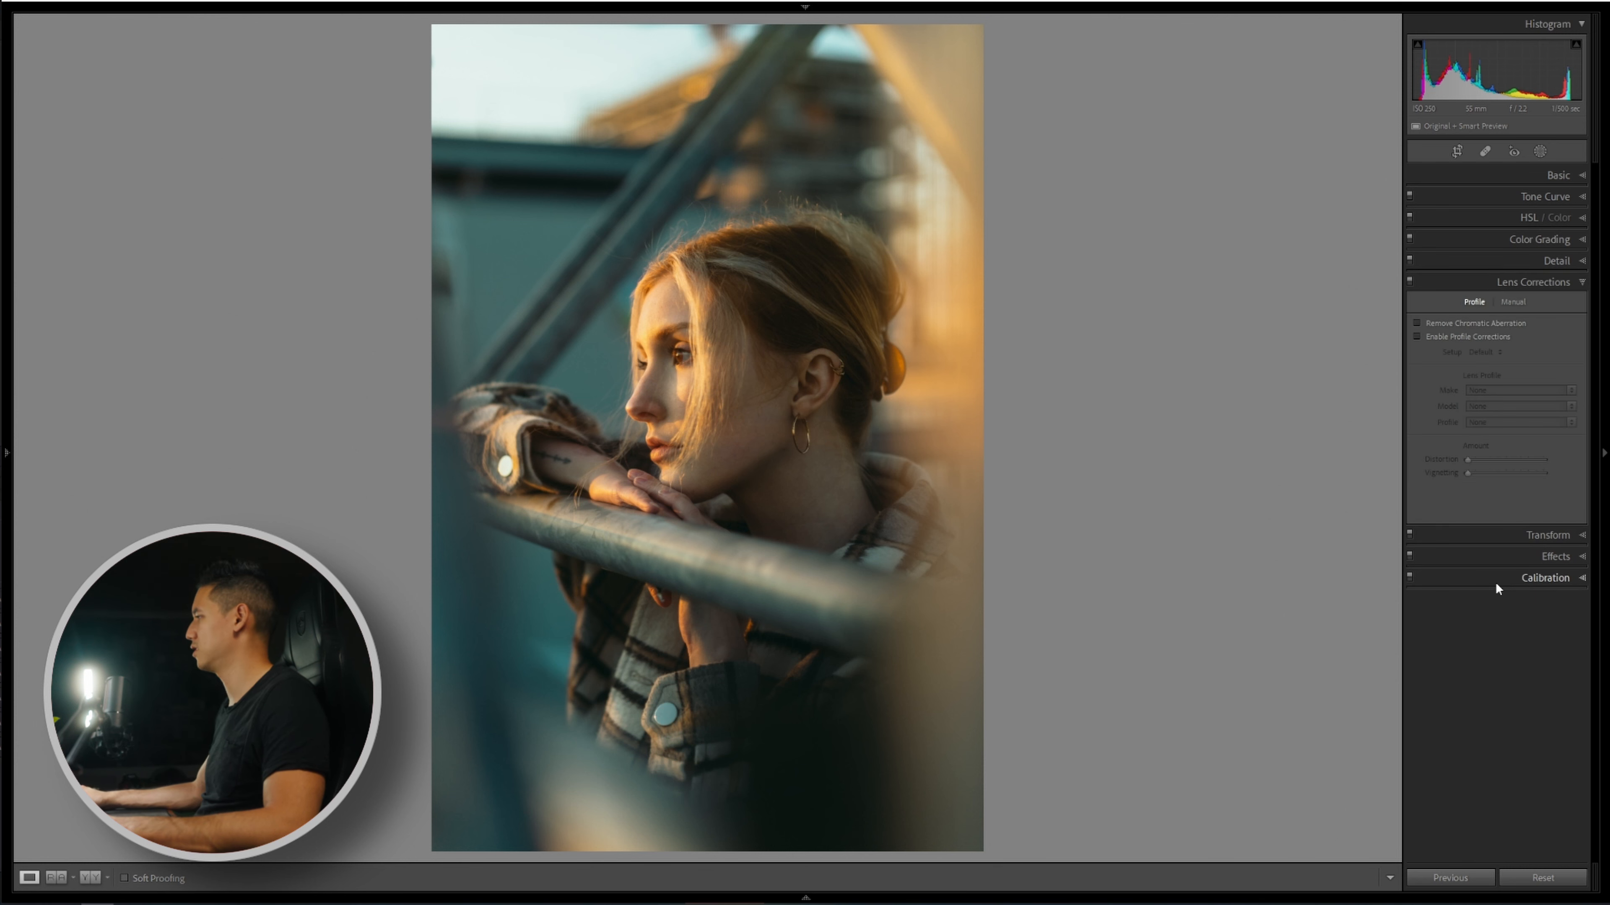
{"action": "left_click", "coordinate": [1512, 302]}
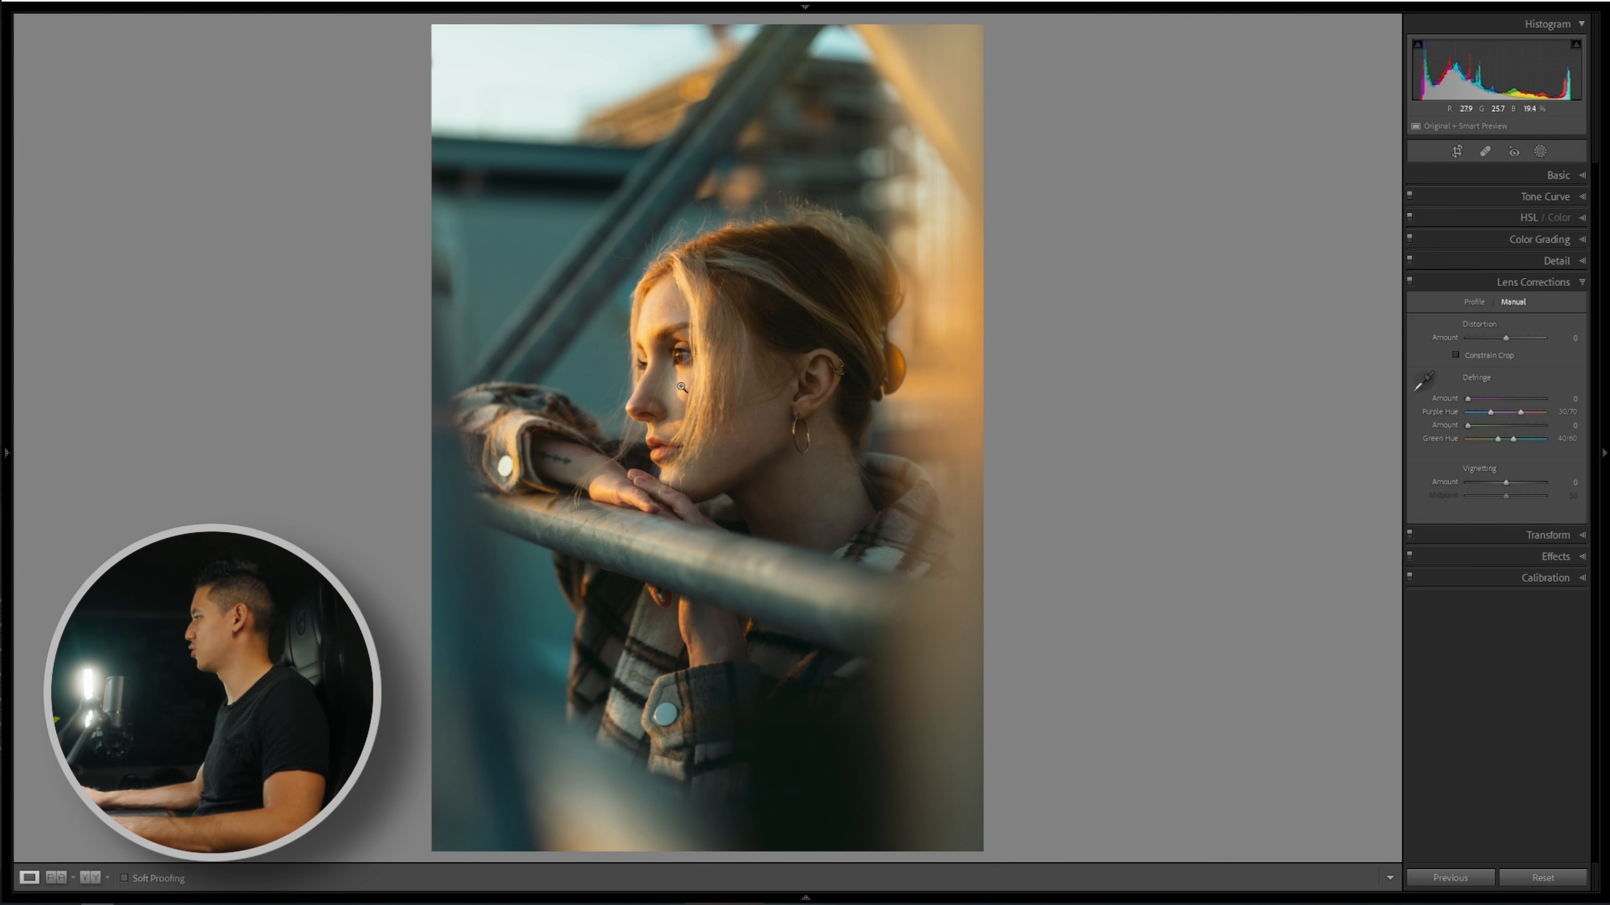
{"action": "left_click", "coordinate": [644, 330]}
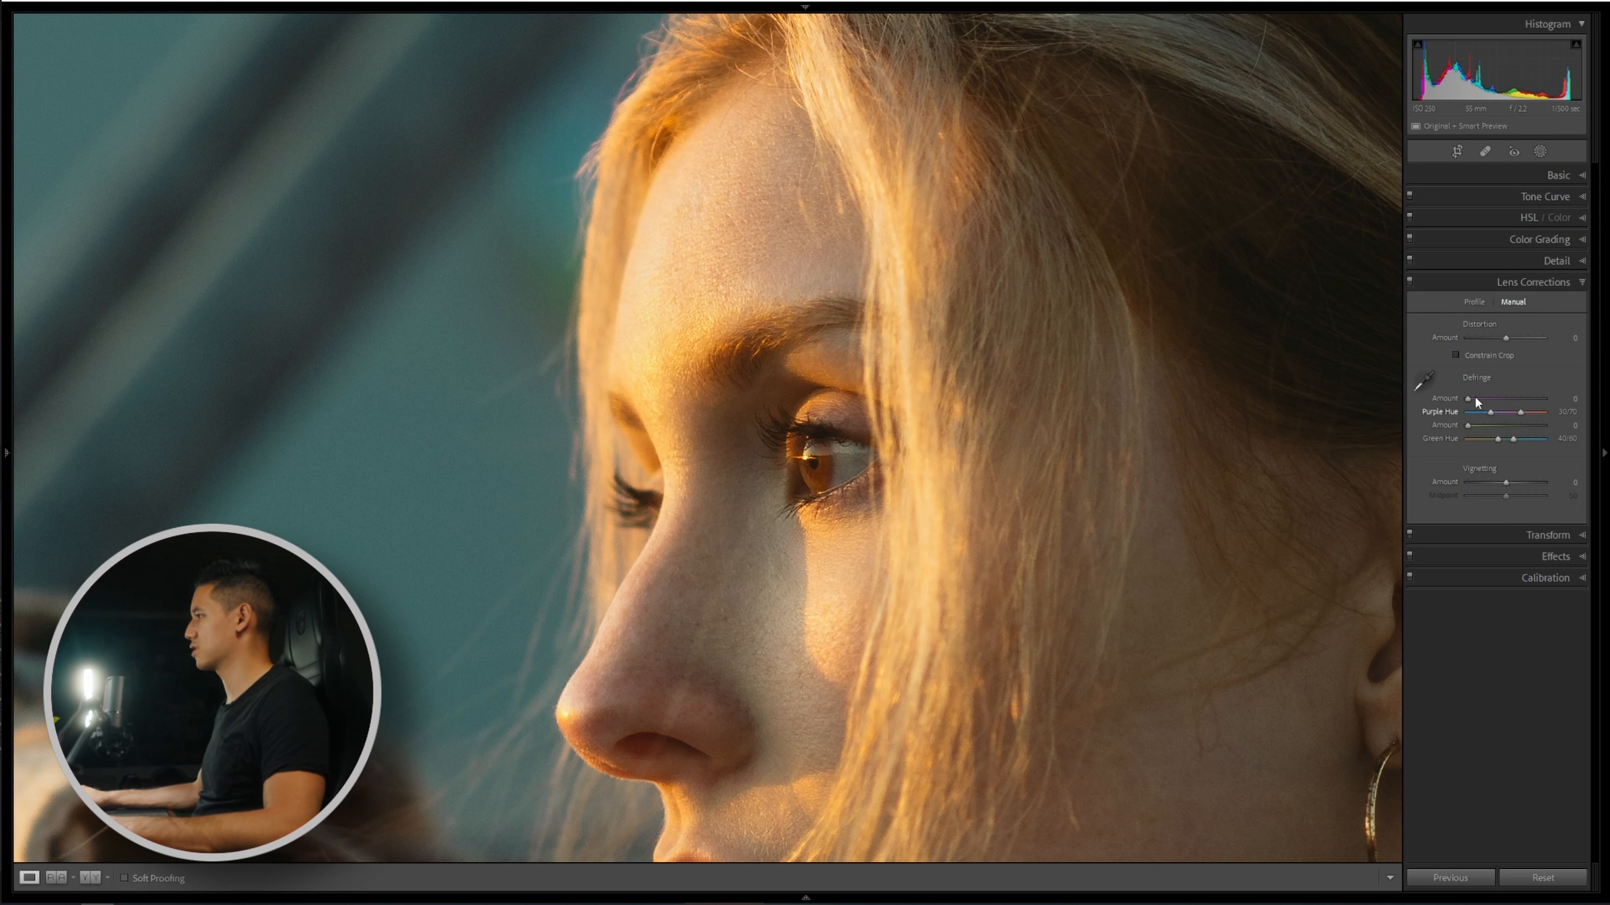
{"action": "left_click_drag", "start_coordinate": [1494, 396], "coordinate": [1535, 411]}
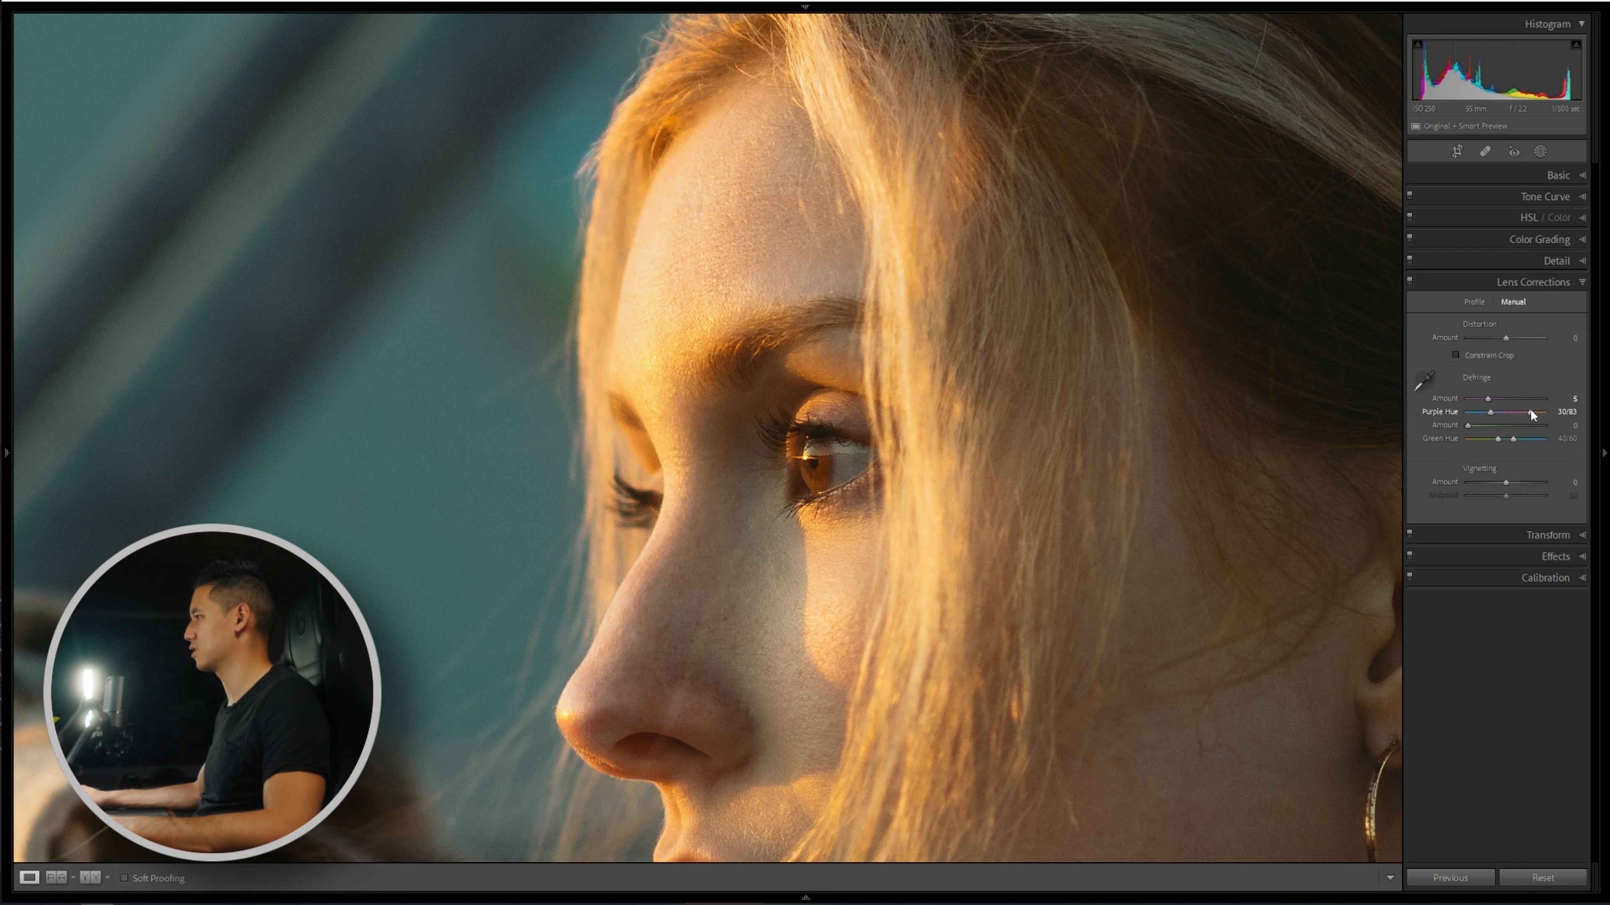
{"action": "left_click", "coordinate": [1411, 282]}
{"action": "left_click", "coordinate": [1410, 282]}
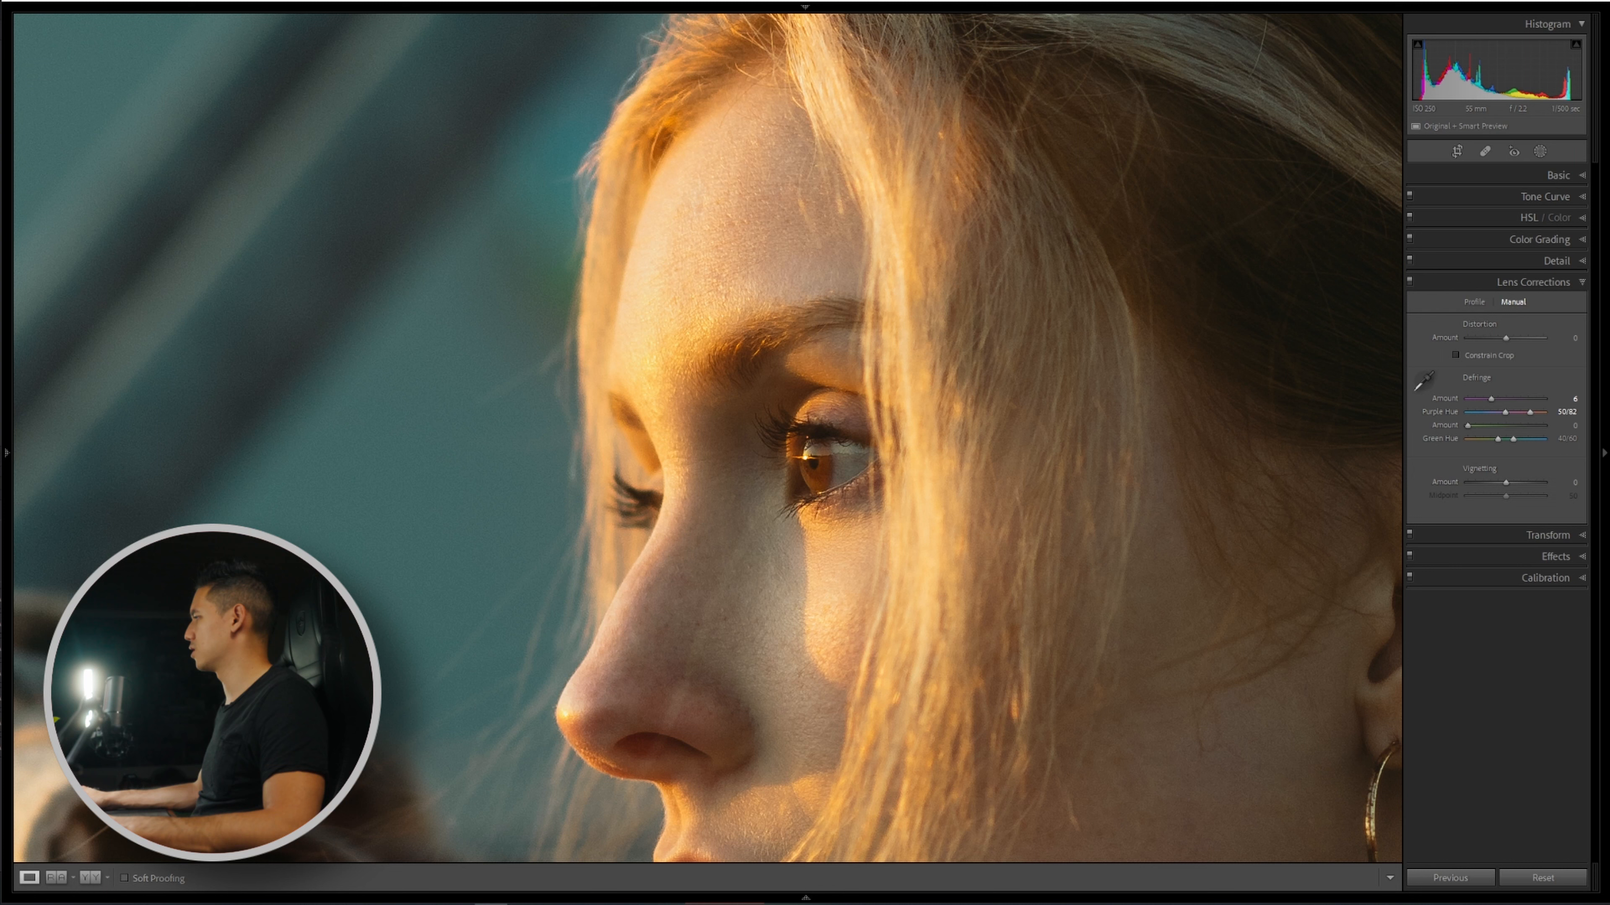
Add film grain with amount 40, size 9 and roughness 34, and check the effect close up on the face.
{"action": "left_click", "coordinate": [1480, 282]}
{"action": "left_click", "coordinate": [1481, 323]}
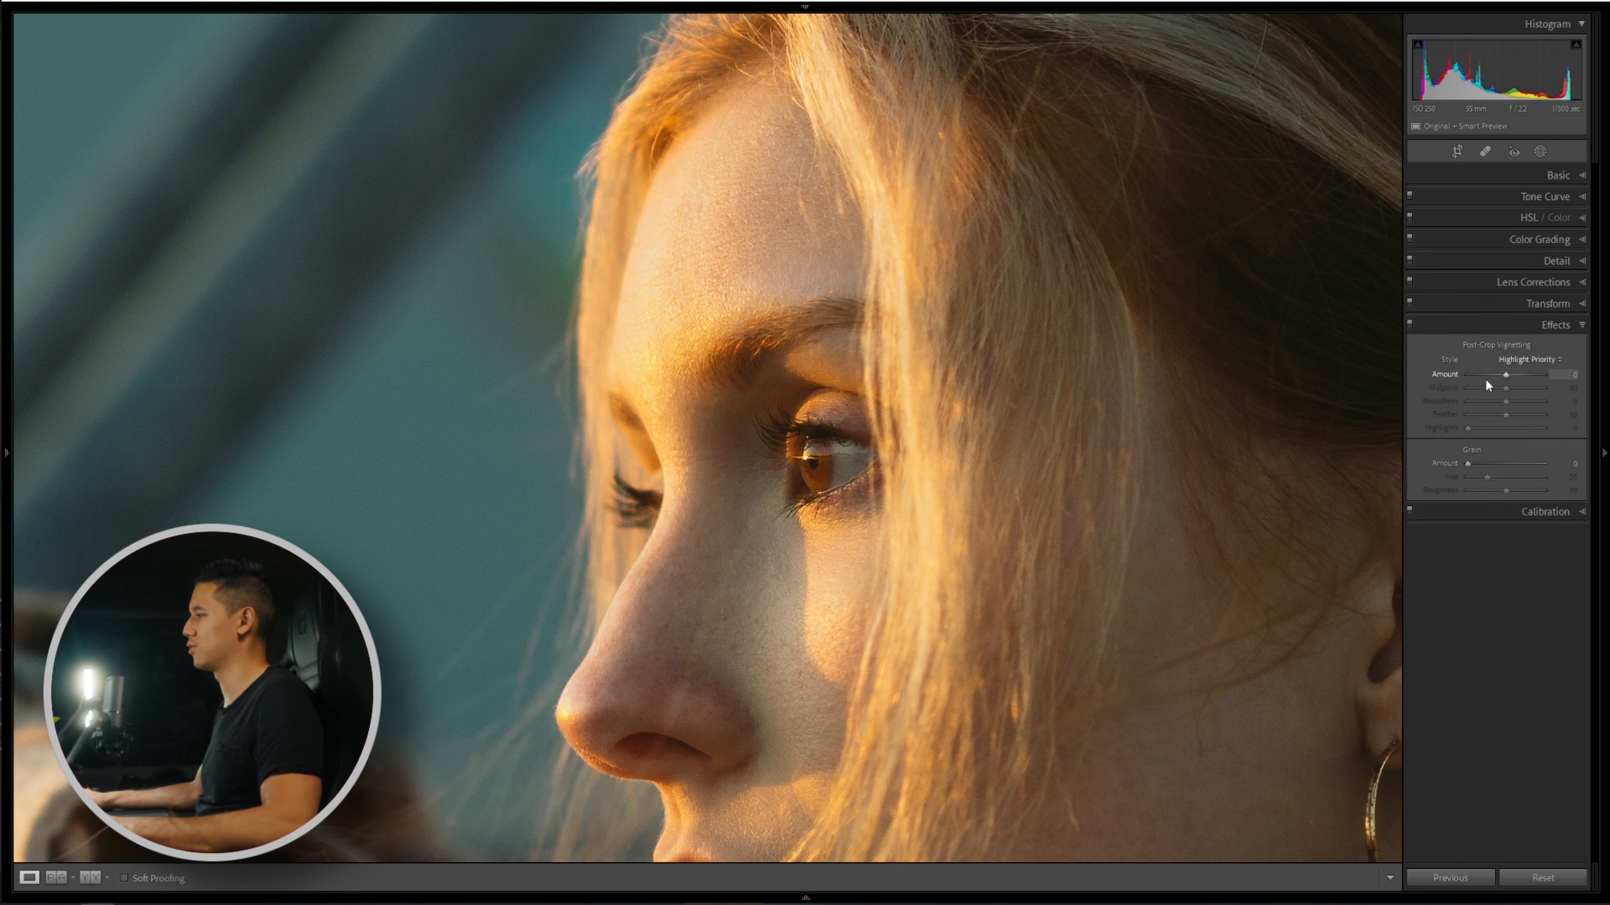
{"action": "left_click_drag", "start_coordinate": [1468, 464], "coordinate": [1600, 466]}
{"action": "left_click", "coordinate": [914, 436]}
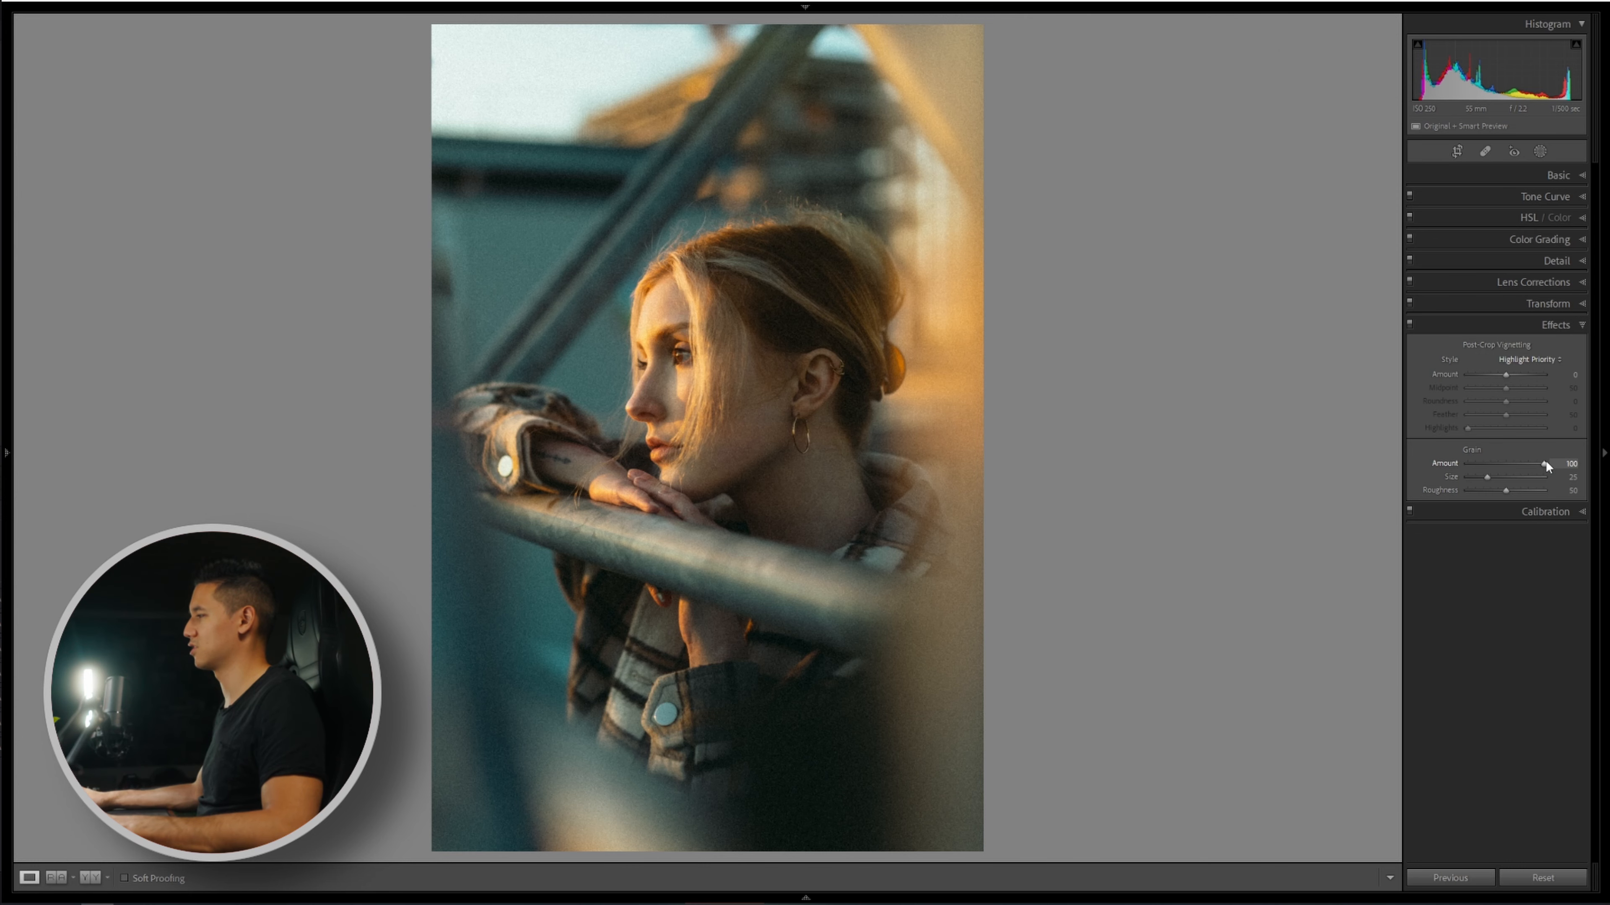
{"action": "left_click_drag", "start_coordinate": [1545, 463], "coordinate": [1499, 468]}
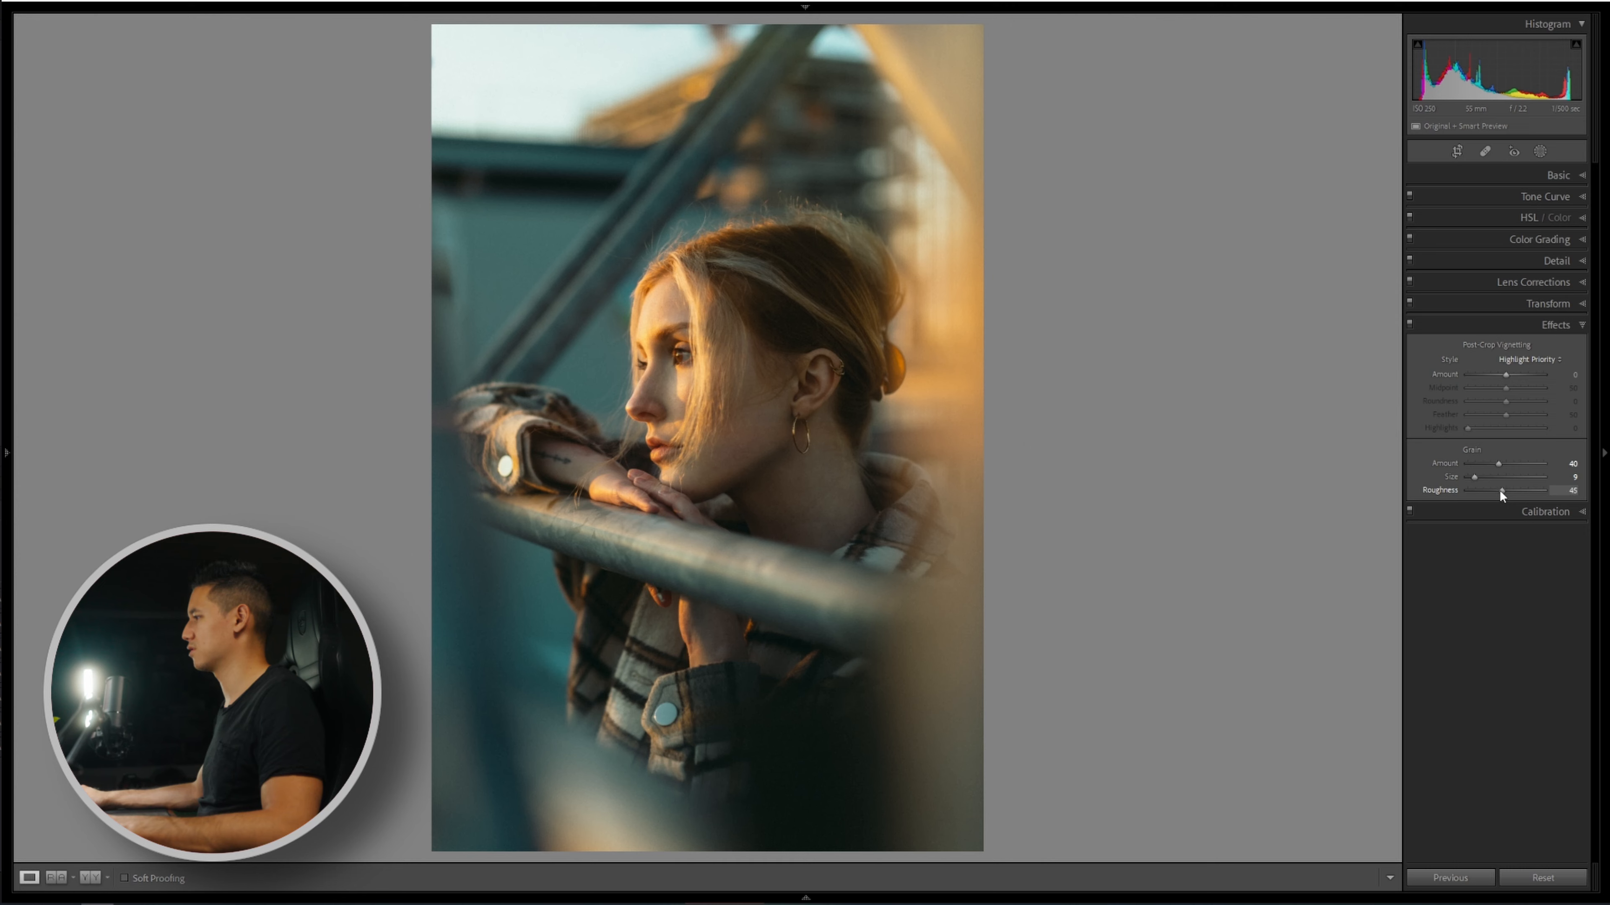
{"action": "left_click_drag", "start_coordinate": [1500, 492], "coordinate": [1493, 492]}
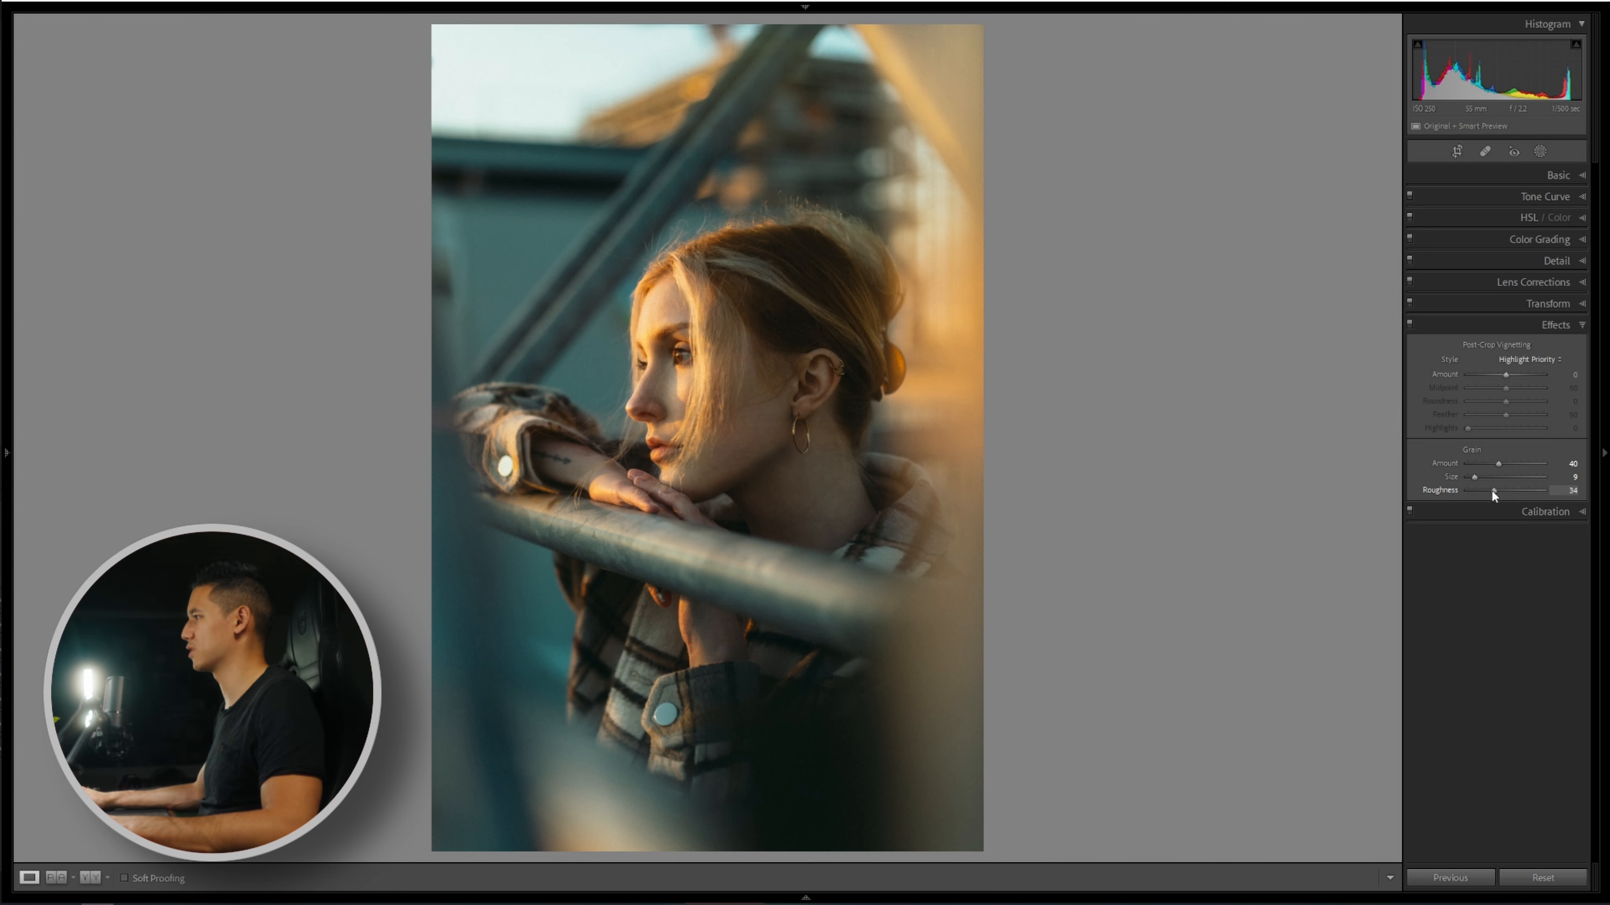
{"action": "left_click", "coordinate": [707, 351]}
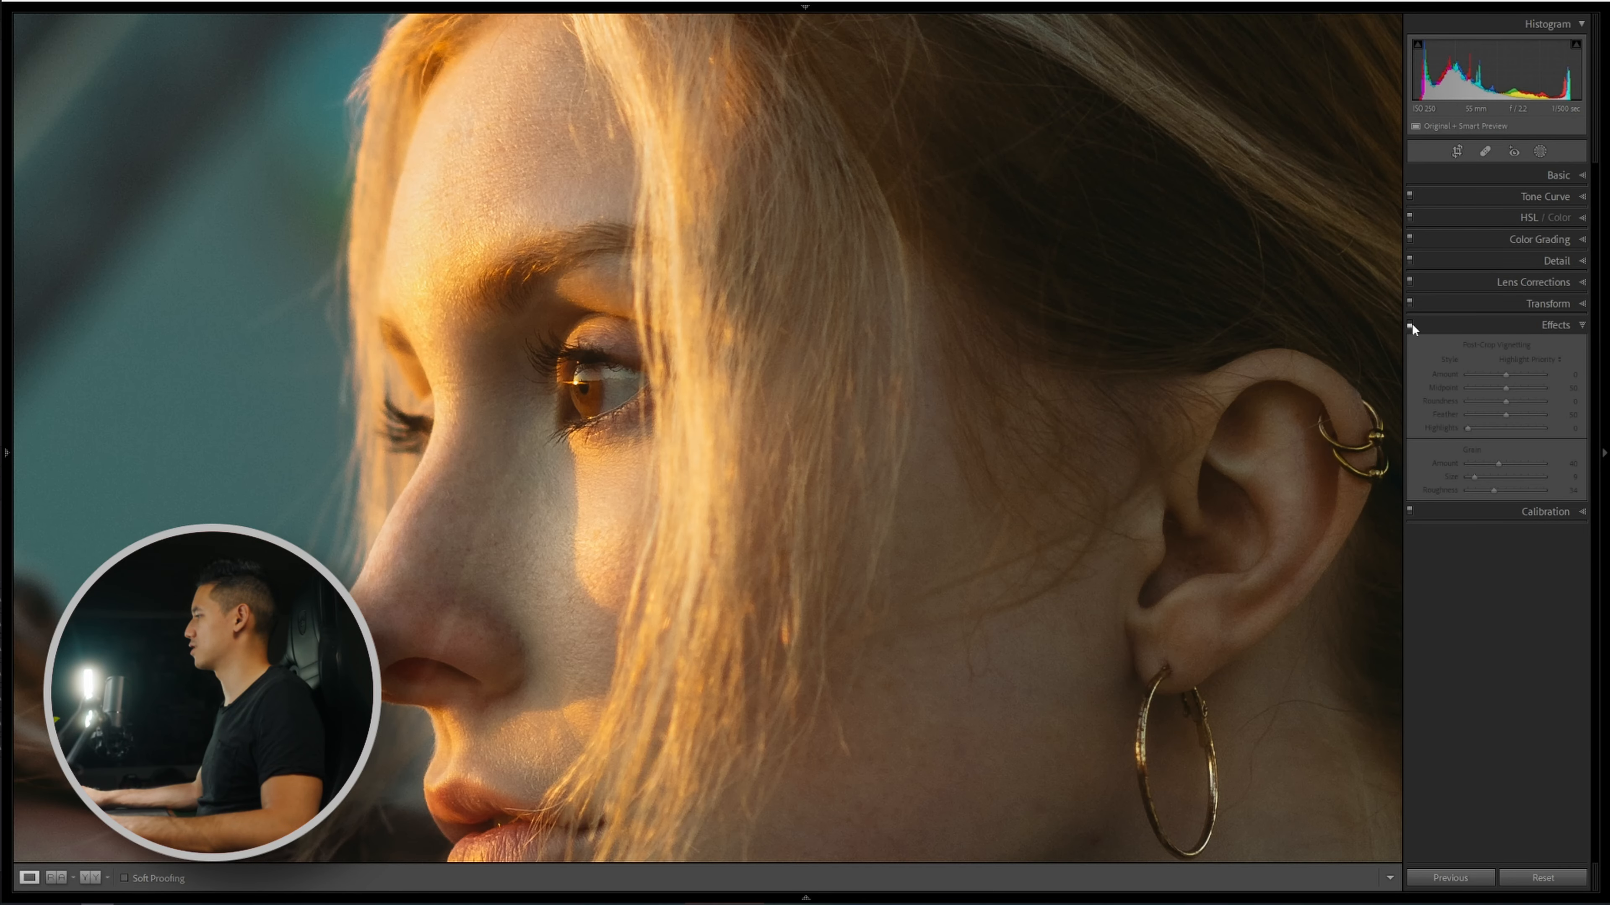
{"action": "key", "text": "z"}
Calibrate the primaries to red hue +21, green hue +21, green saturation +9 and blue hue -21.
{"action": "left_click", "coordinate": [1516, 512]}
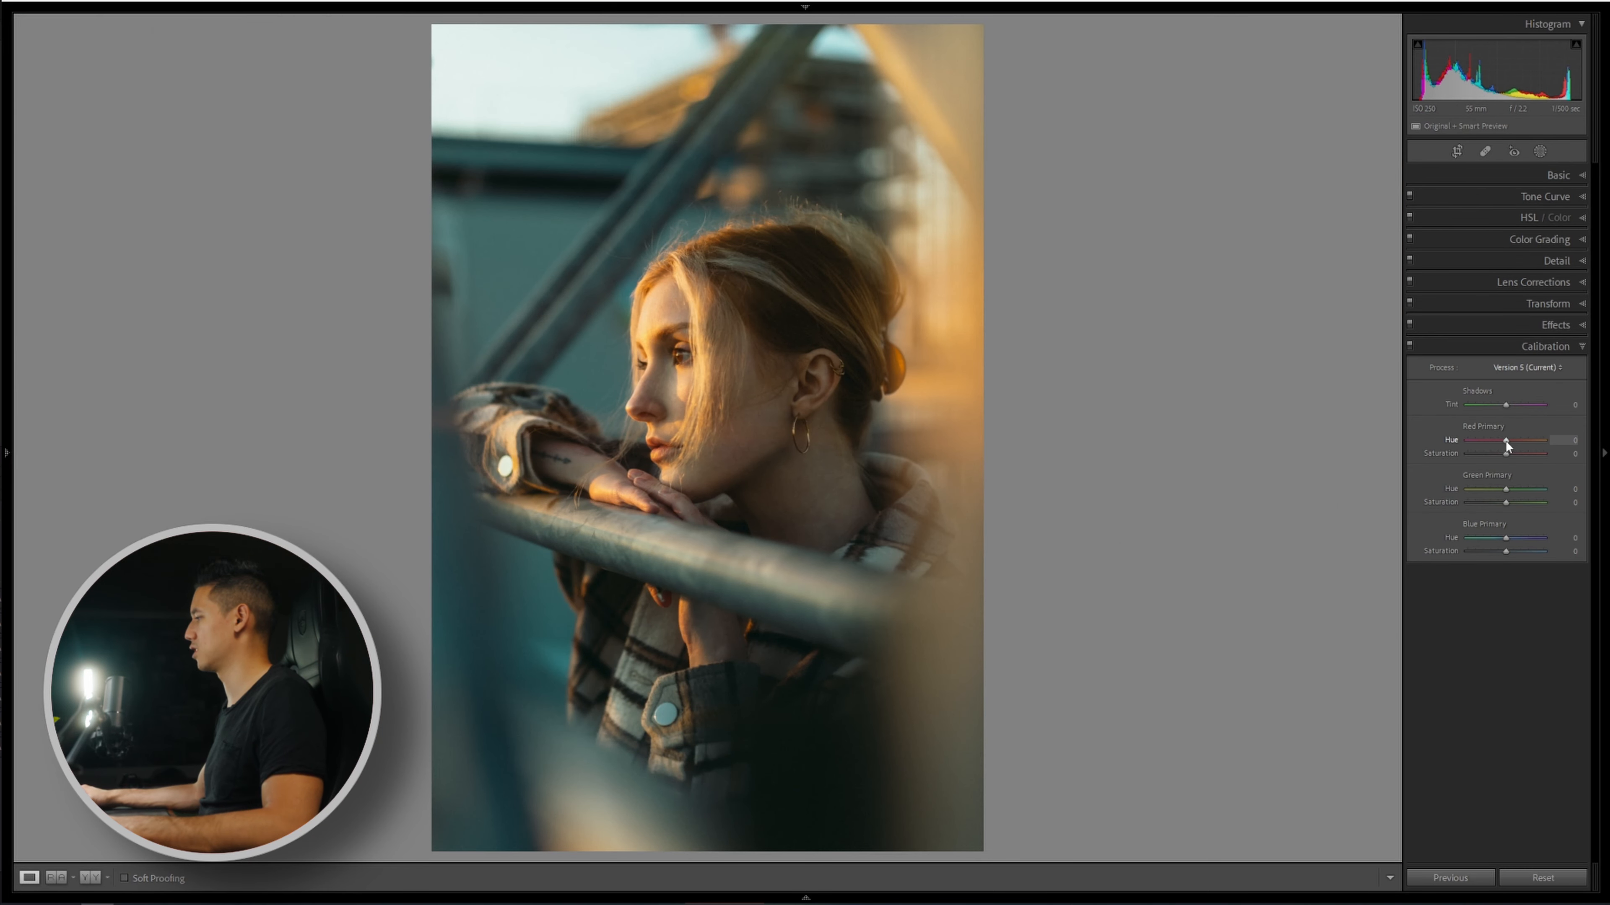
{"action": "left_click_drag", "start_coordinate": [1509, 443], "coordinate": [1513, 443]}
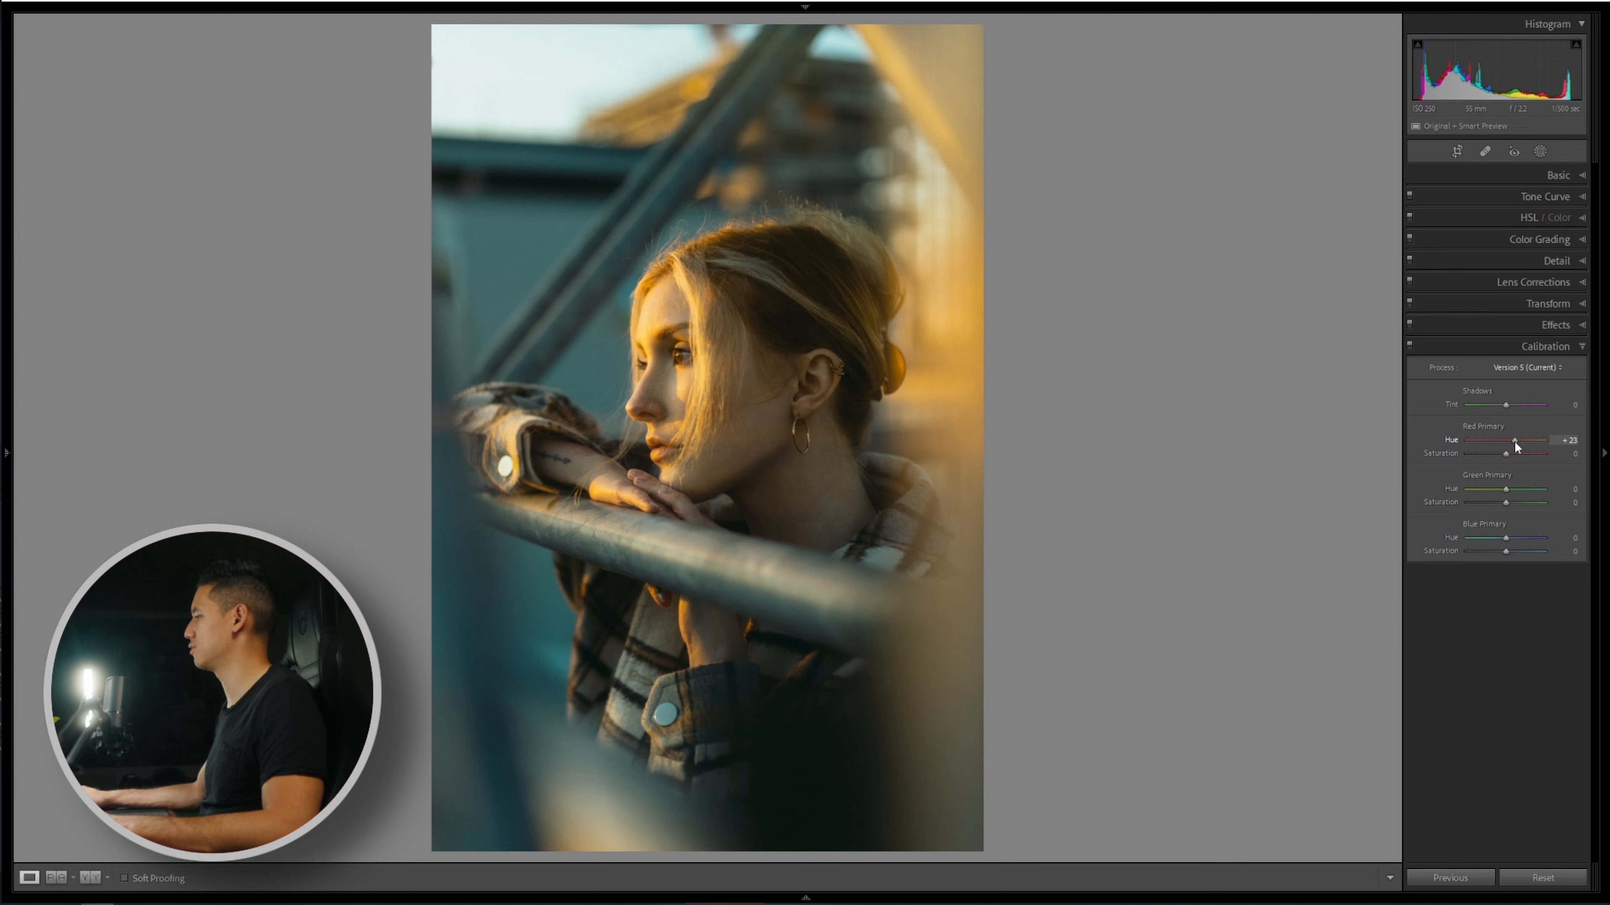
{"action": "left_click_drag", "start_coordinate": [1496, 538], "coordinate": [1510, 501]}
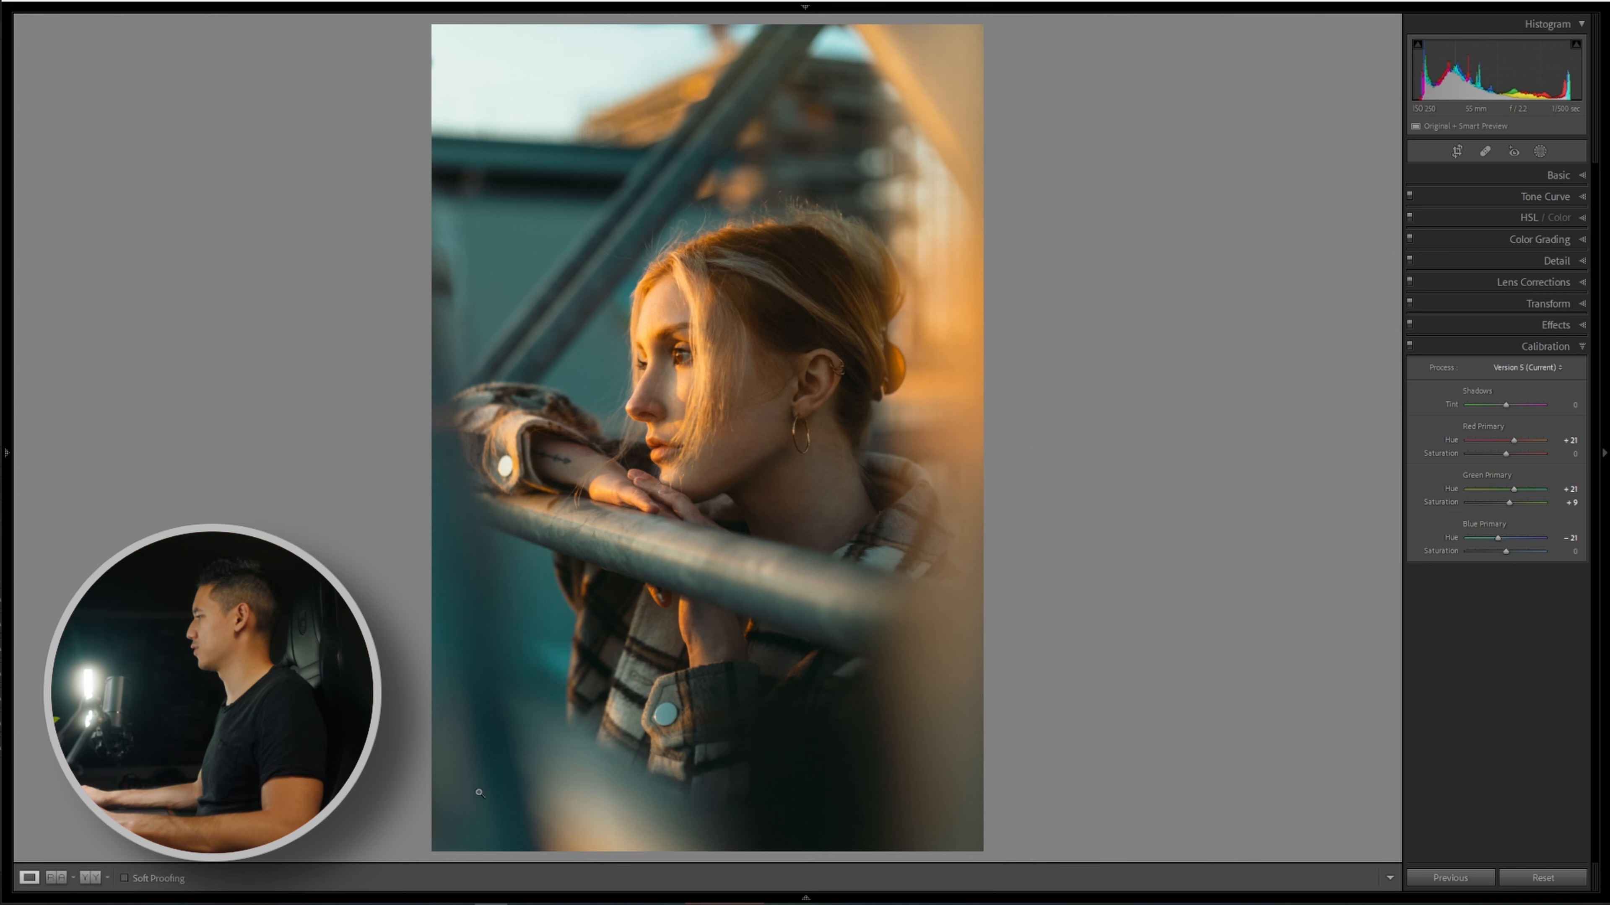
{"action": "left_click_drag", "start_coordinate": [1514, 440], "coordinate": [1544, 490]}
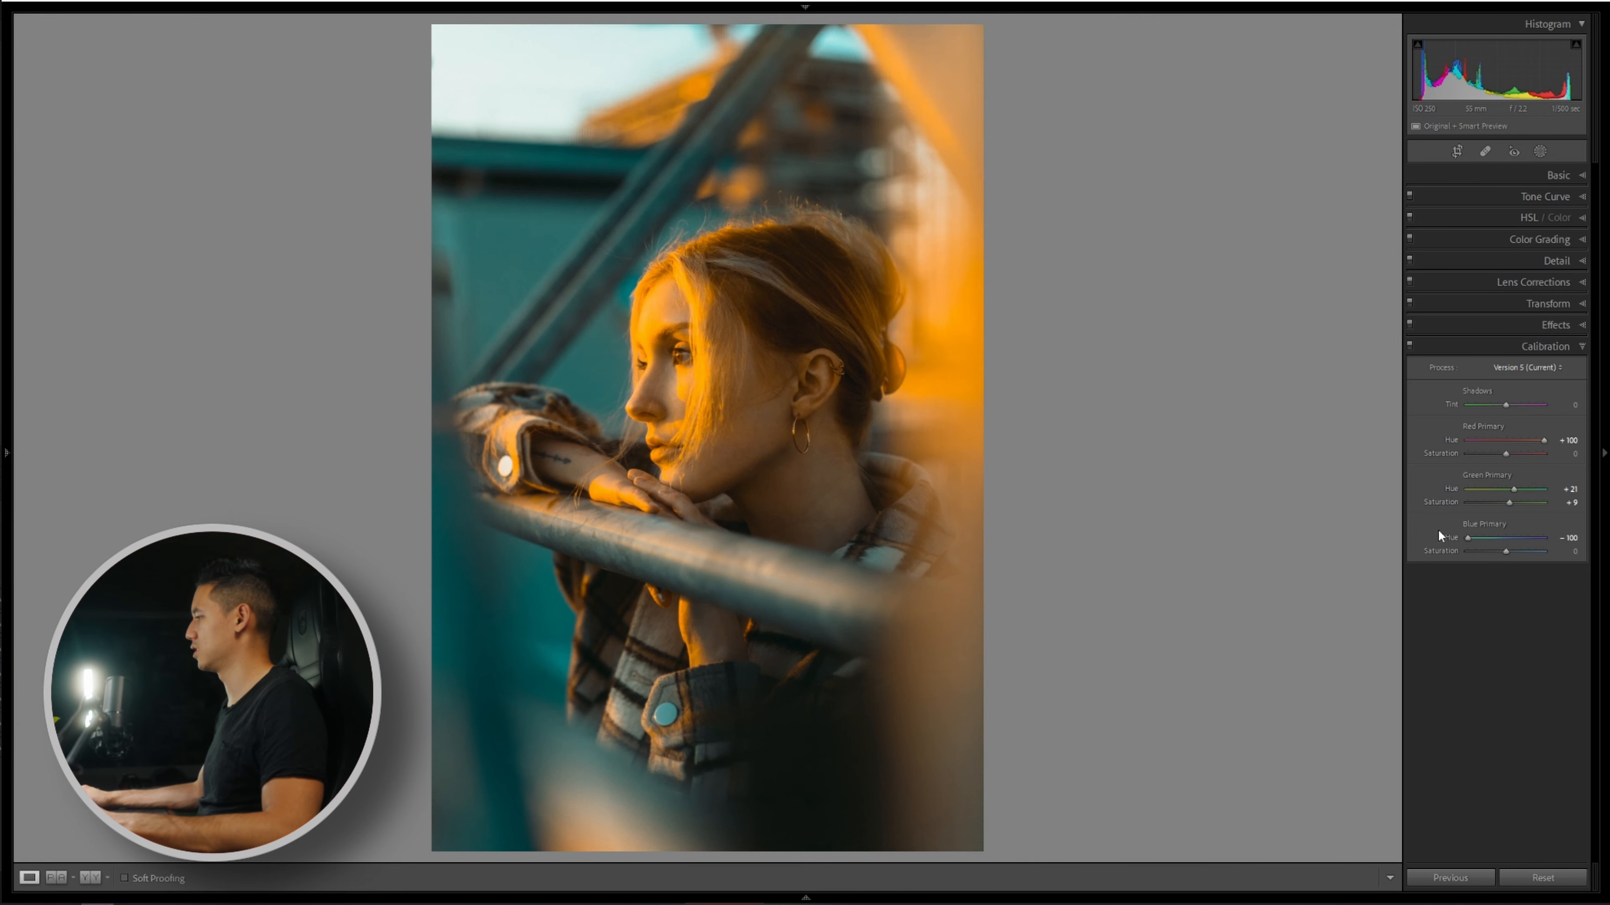
{"action": "key", "text": "ctrl+z"}
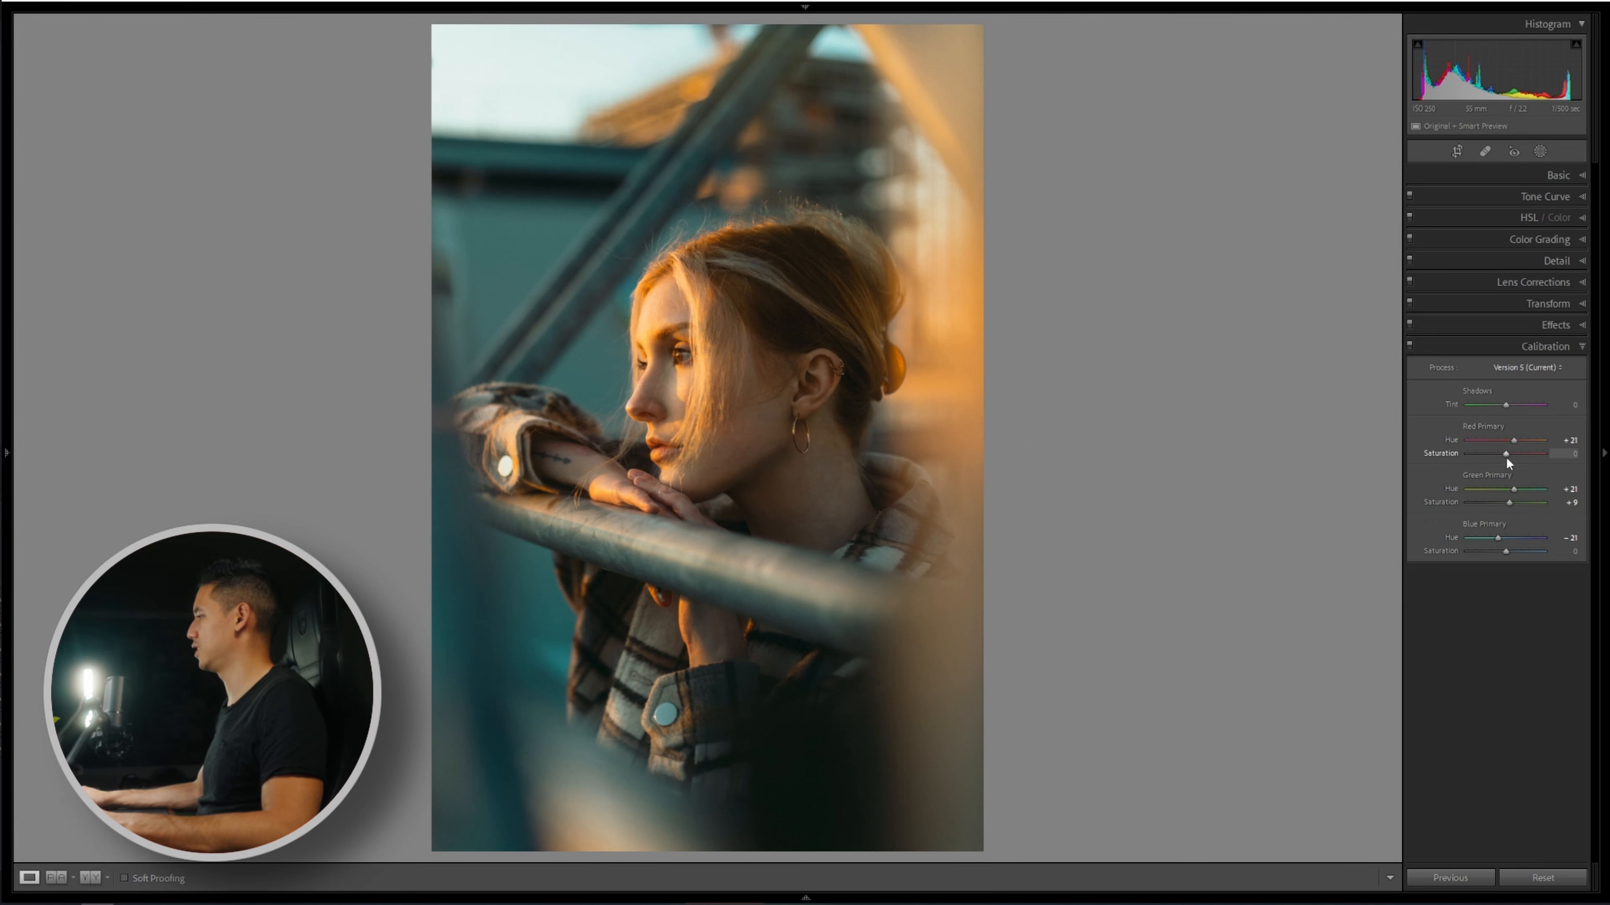
Set the calibration saturation to +7 for the red primary and -25 for the blue primary.
{"action": "left_click_drag", "start_coordinate": [1498, 459], "coordinate": [1508, 457]}
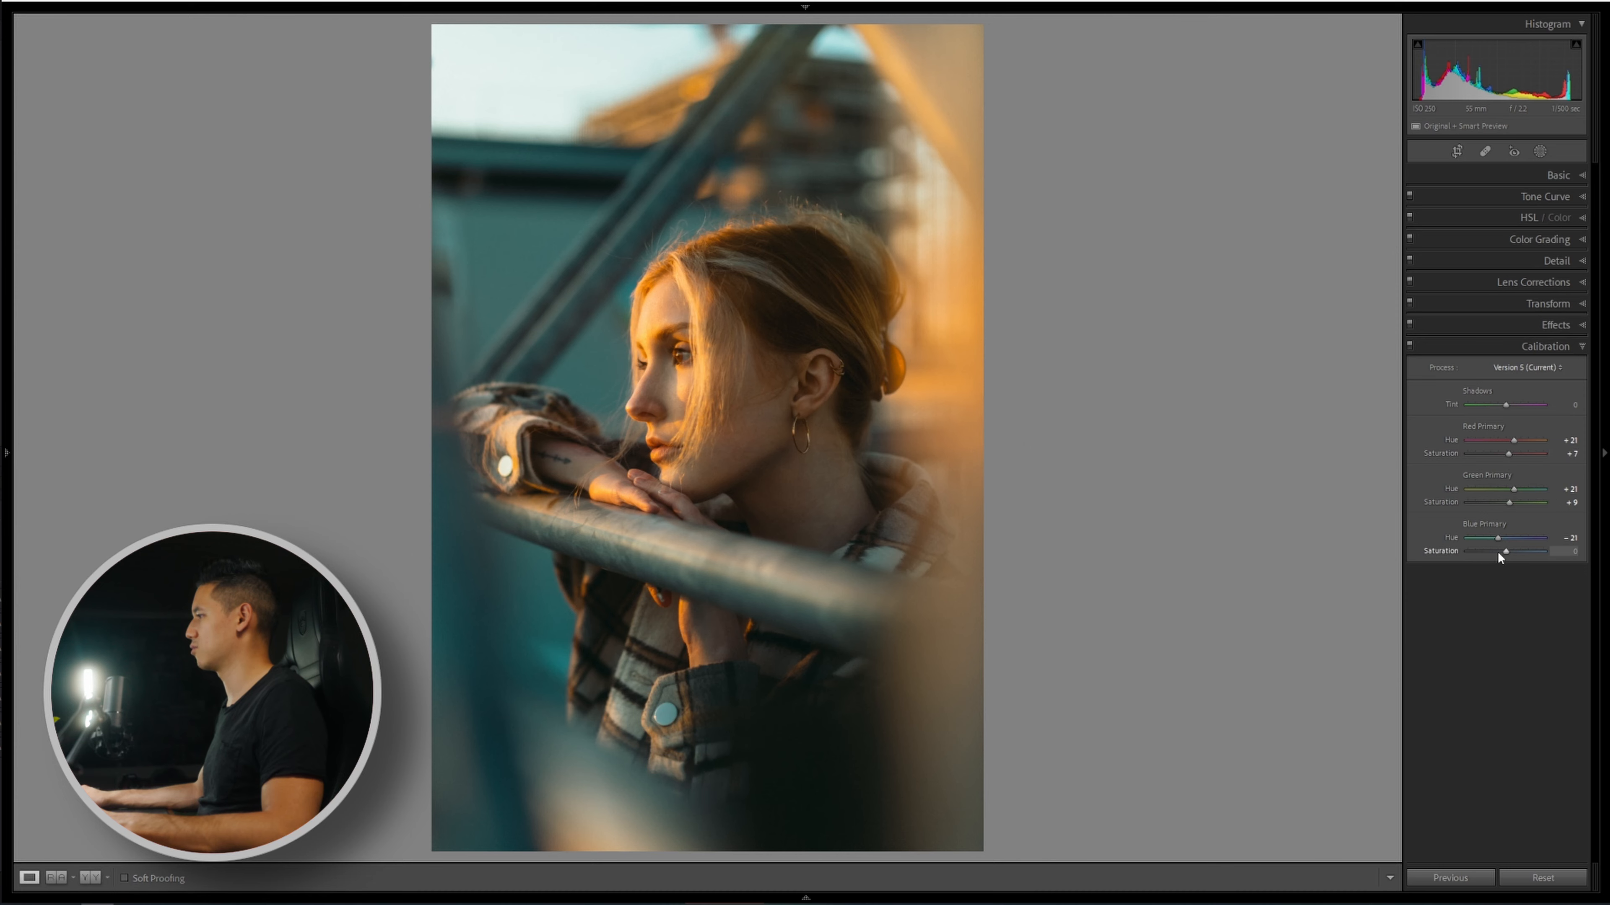
{"action": "left_click_drag", "start_coordinate": [1506, 551], "coordinate": [1481, 548]}
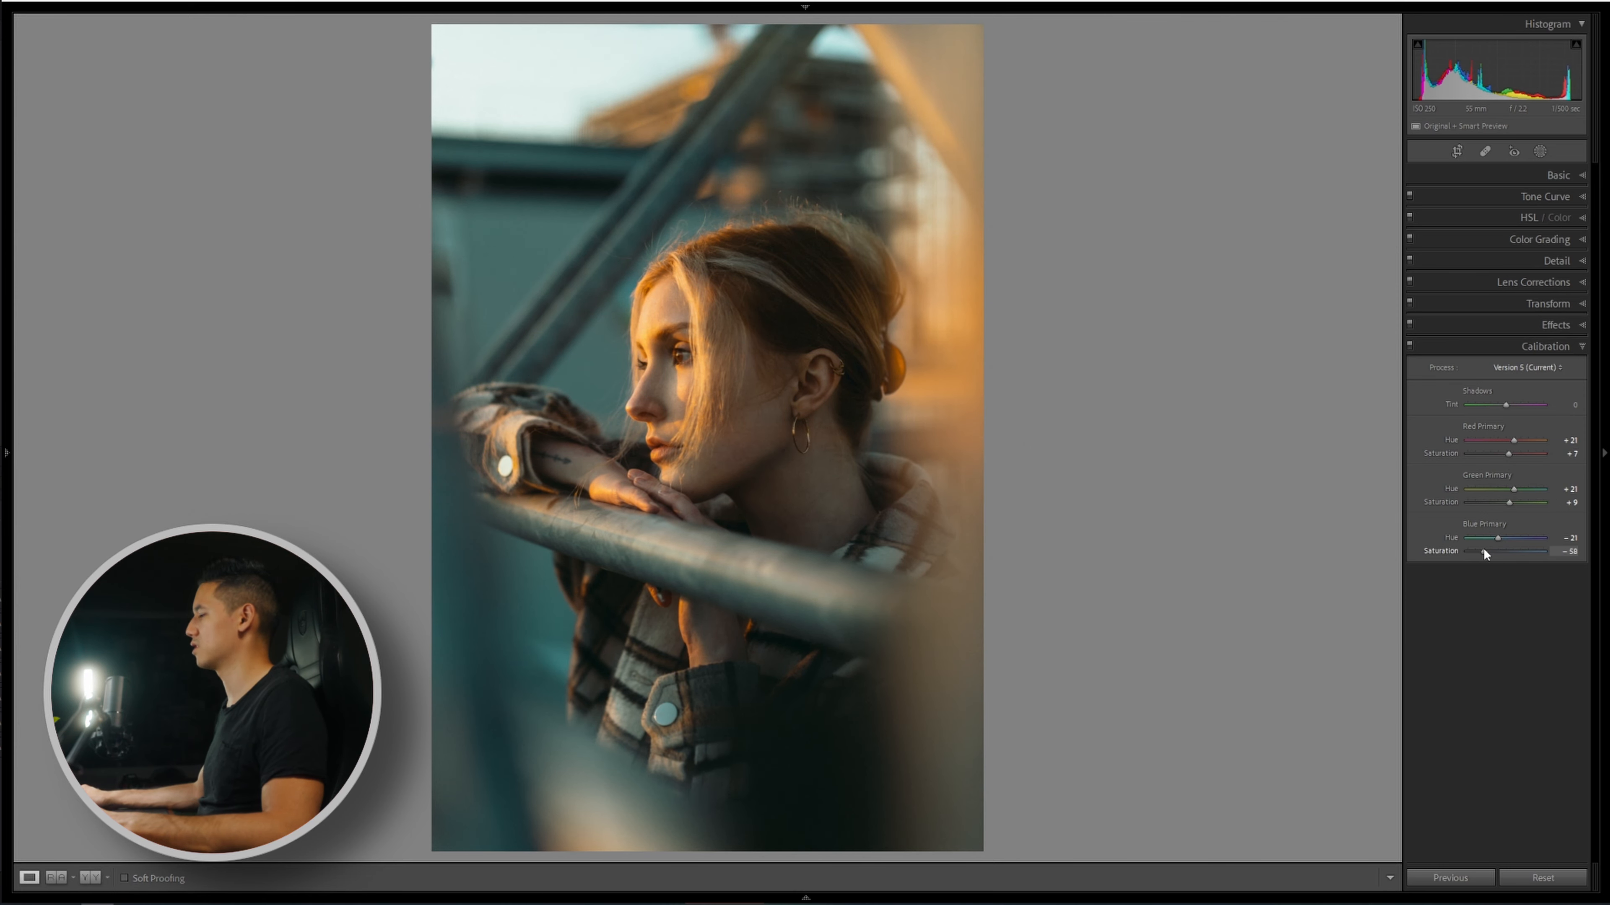
{"action": "left_click_drag", "start_coordinate": [1485, 551], "coordinate": [1487, 551]}
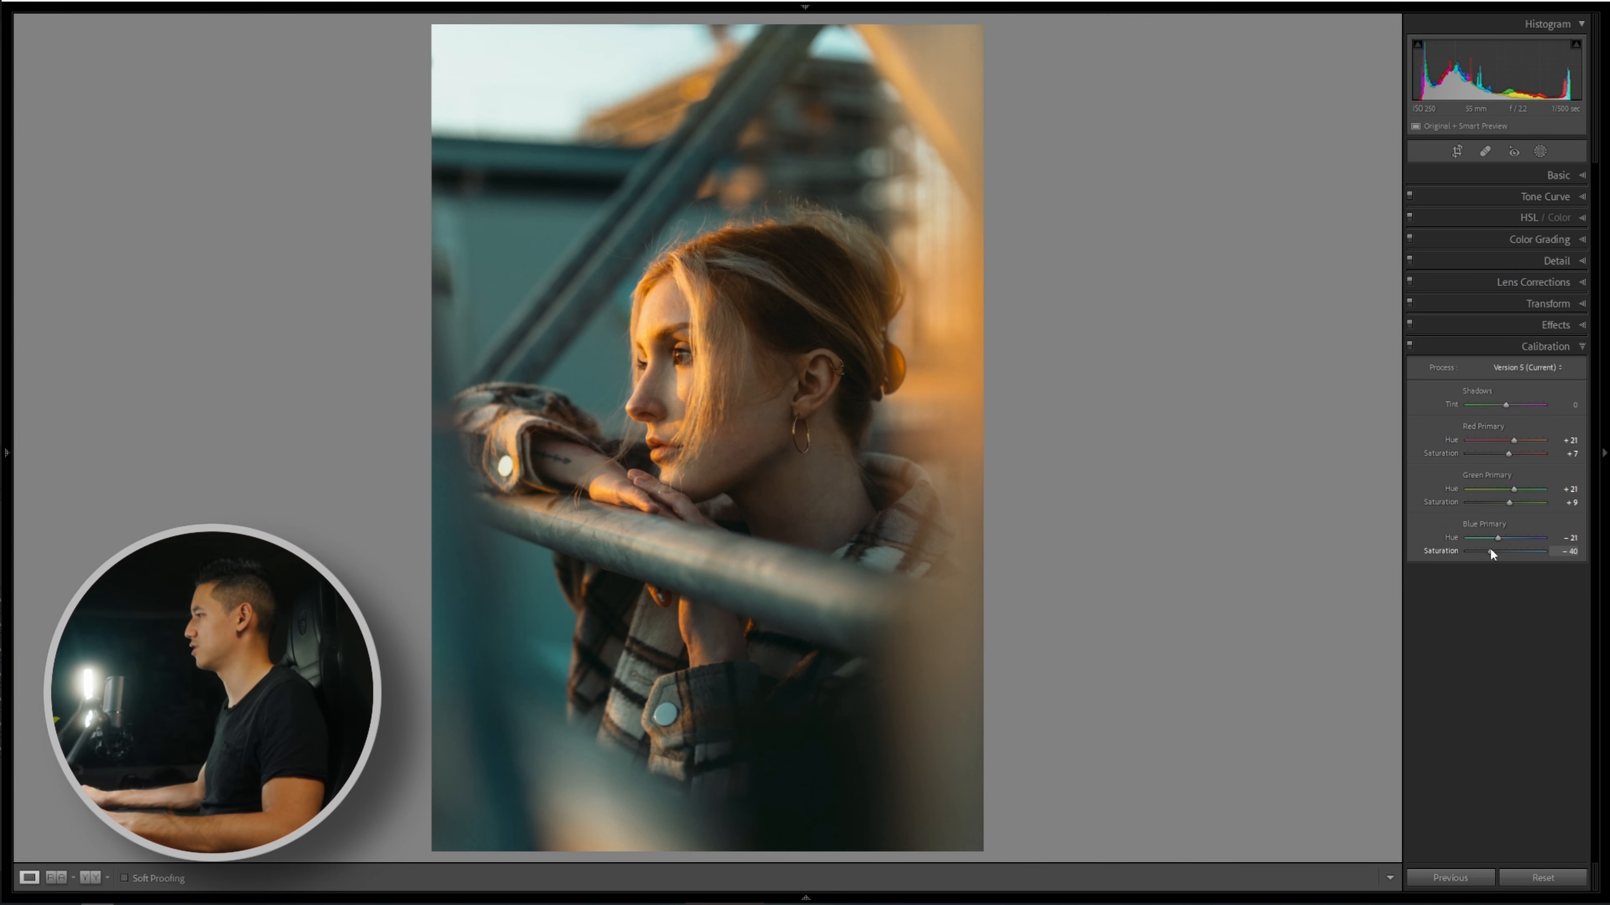
{"action": "left_click_drag", "start_coordinate": [1496, 552], "coordinate": [1498, 551]}
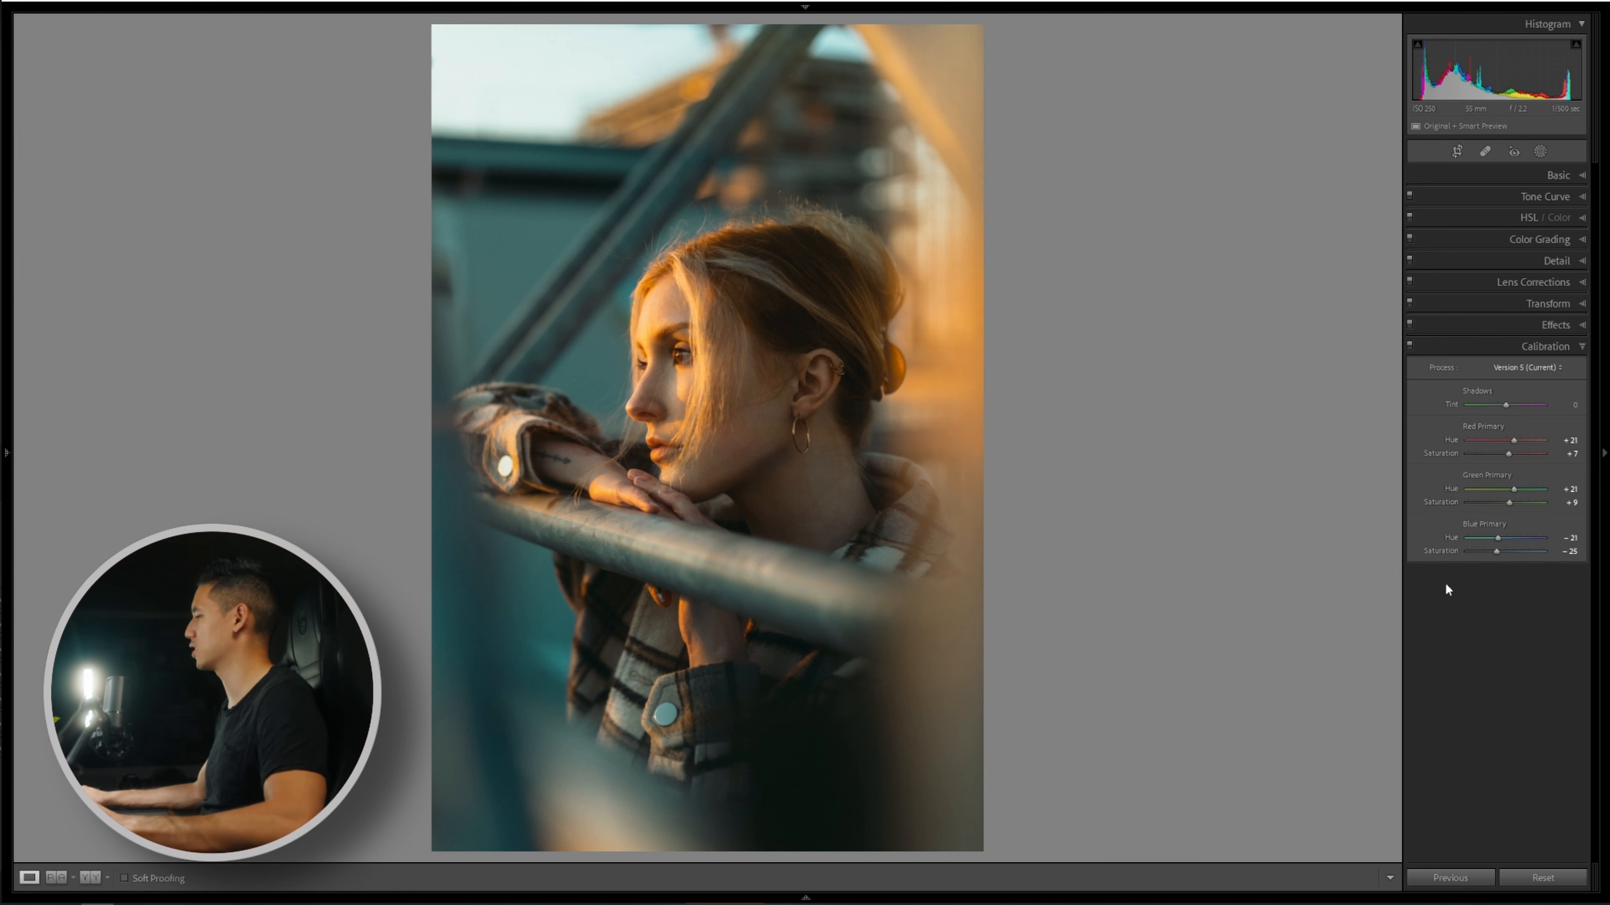
Compare the photo with the Calibration adjustments switched off and on.
{"action": "left_click", "coordinate": [1410, 347]}
{"action": "left_click", "coordinate": [1411, 347]}
{"action": "left_click", "coordinate": [1411, 346]}
{"action": "left_click", "coordinate": [1411, 346]}
{"action": "left_click", "coordinate": [1426, 349]}
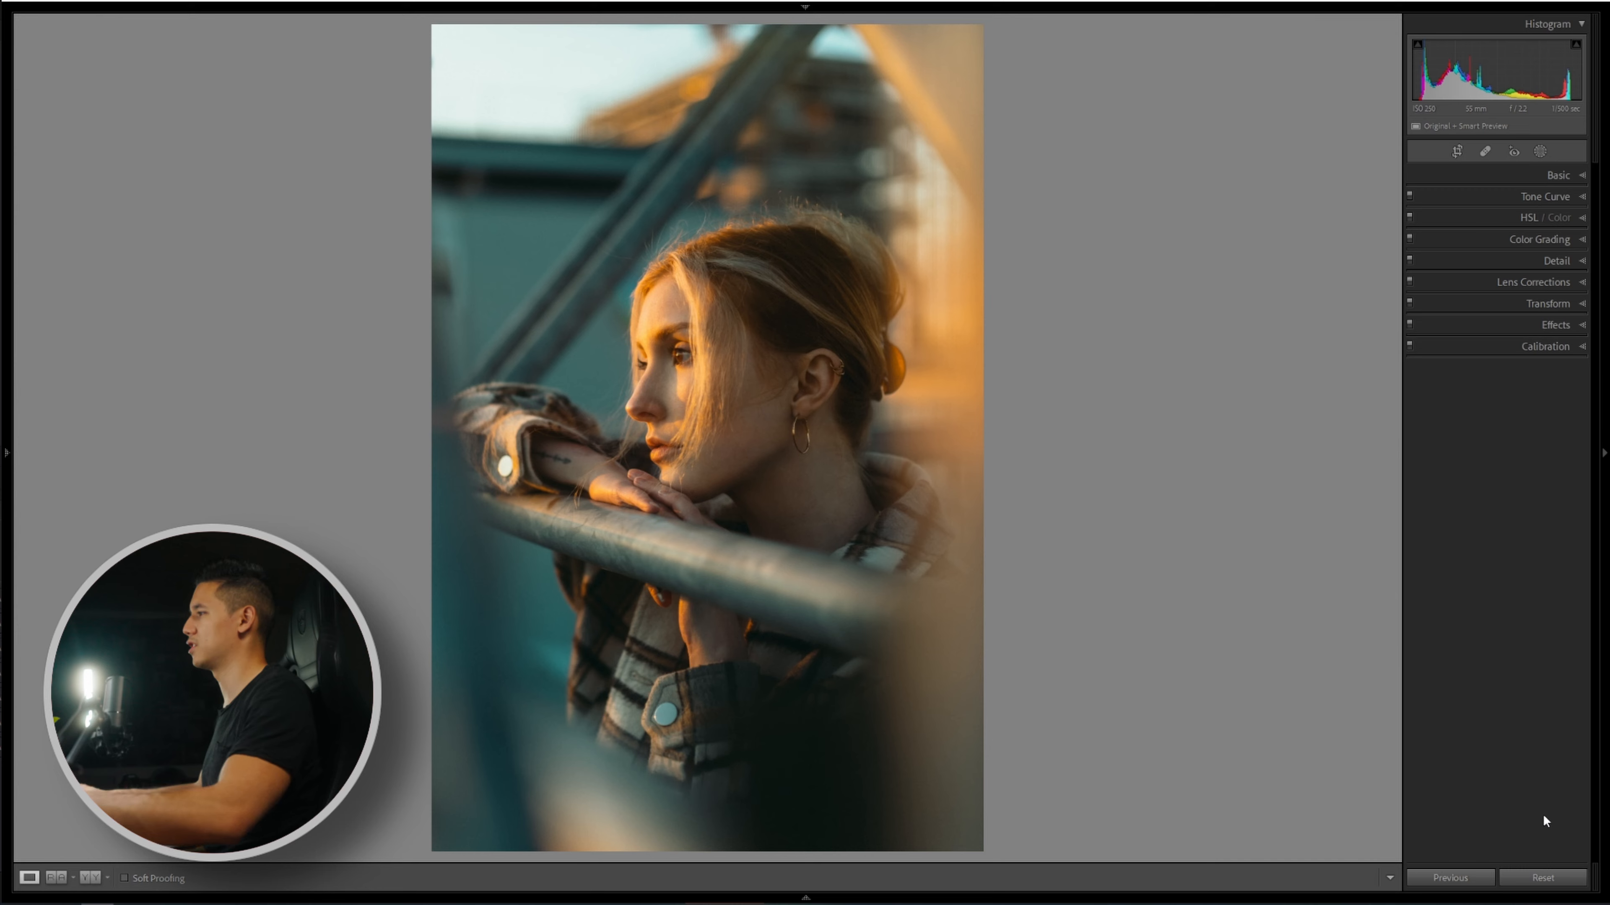
Reset all edits to compare the photo with the original, undoing the reset each time.
{"action": "left_click", "coordinate": [1577, 879]}
{"action": "key", "text": "ctrl+z"}
{"action": "left_click", "coordinate": [1579, 880]}
{"action": "key", "text": "ctrl+z"}
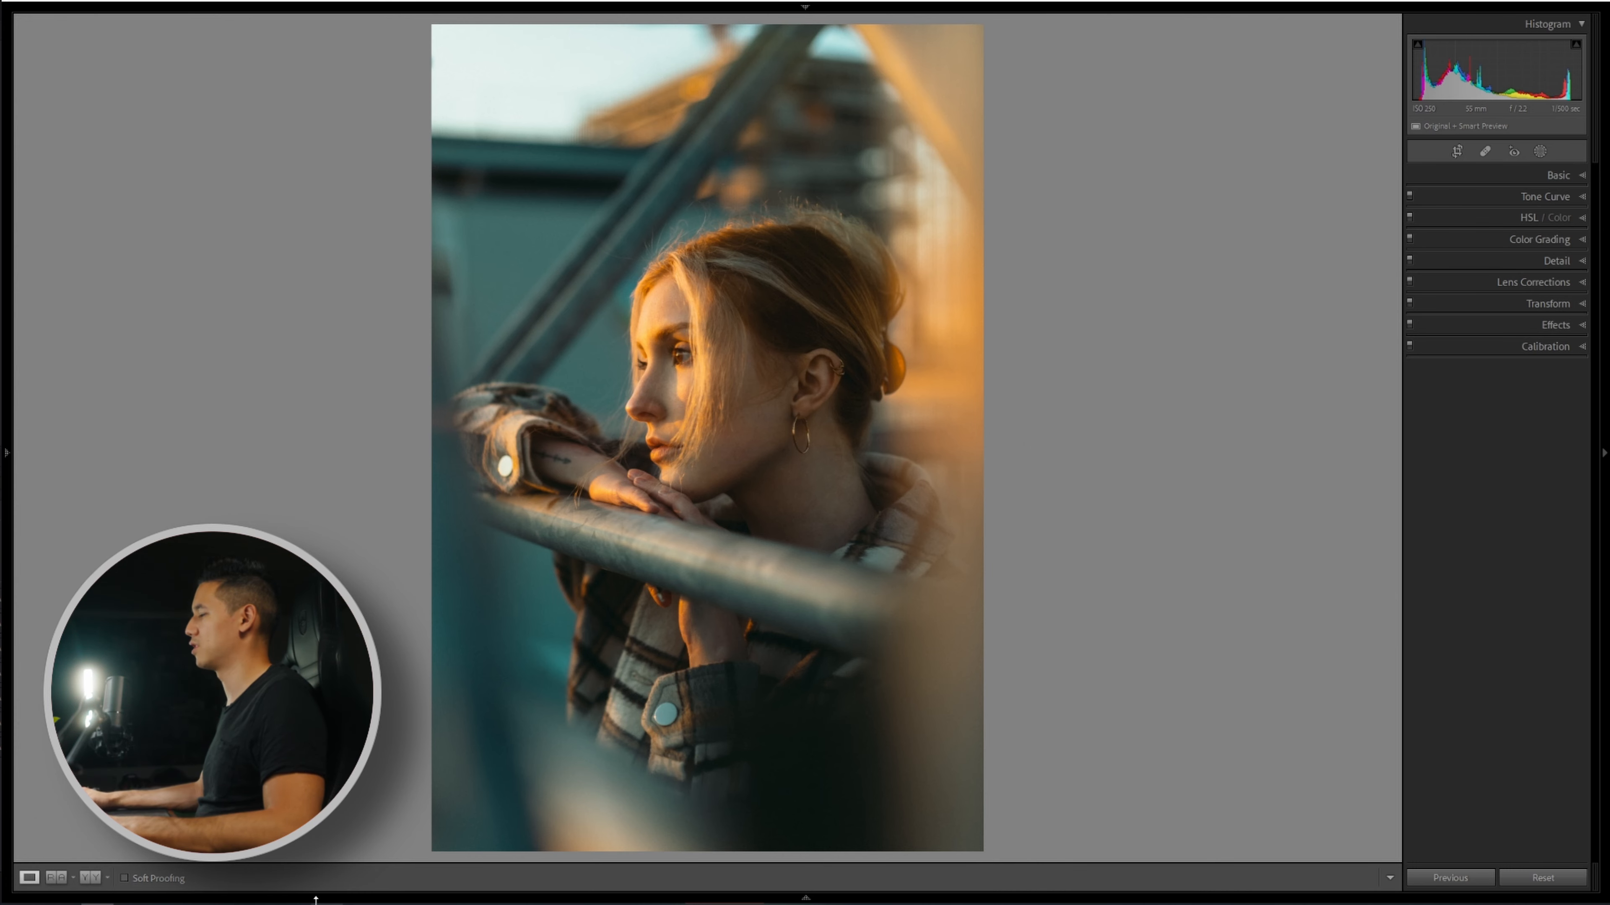
Create a brush mask over the woman's eyes and set its texture to 36.
{"action": "mouse_move", "coordinate": [316, 901]}
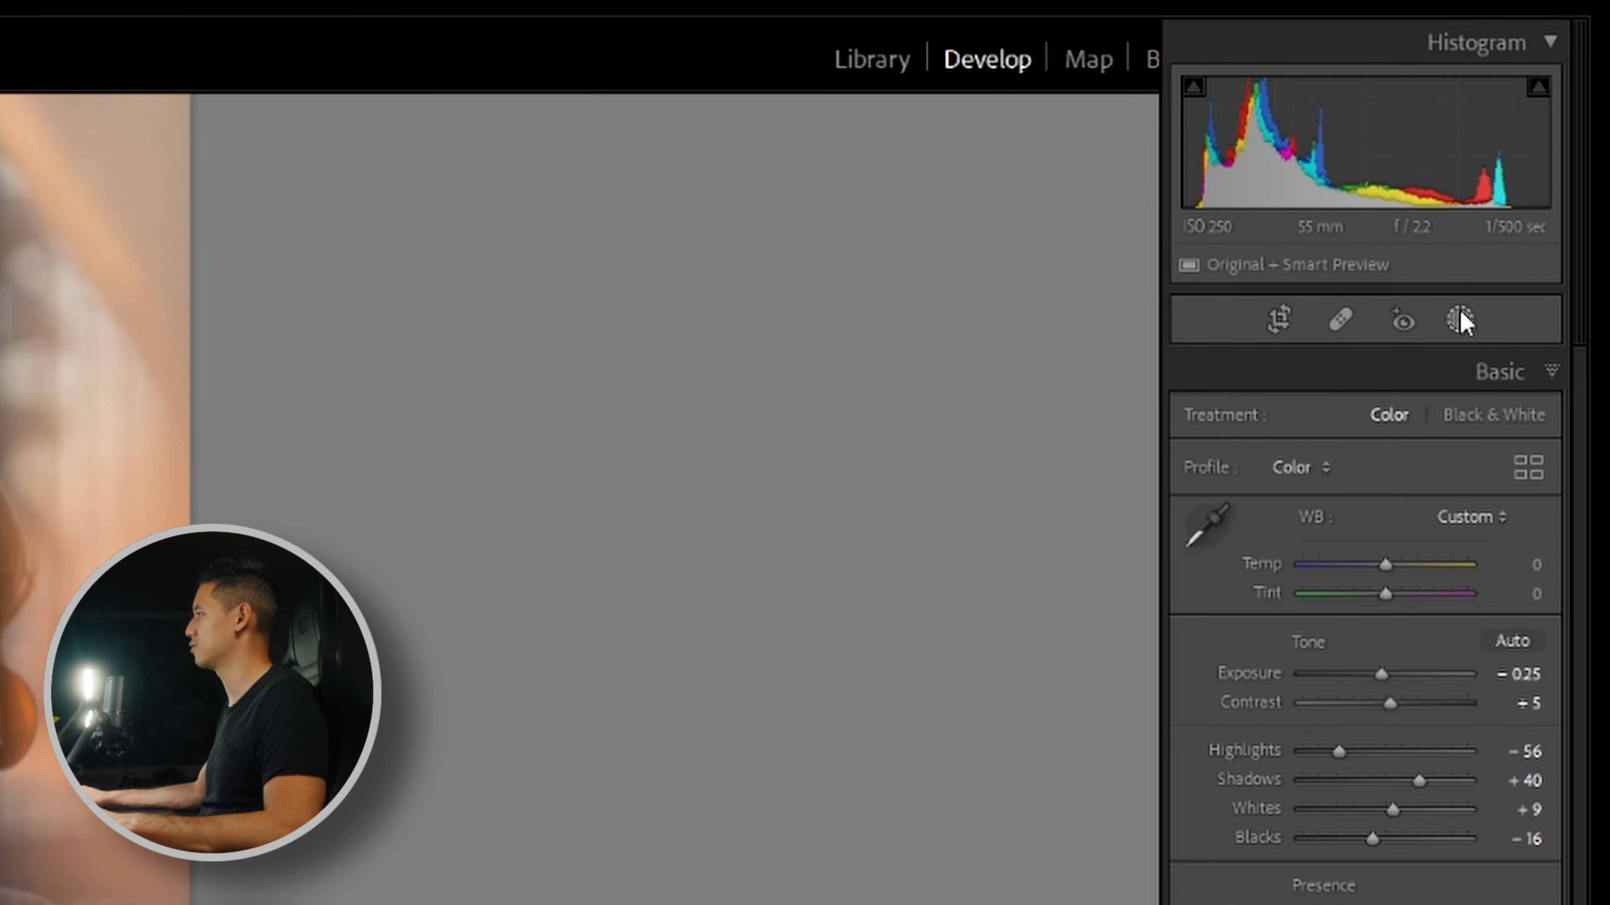
{"action": "left_click", "coordinate": [1460, 320]}
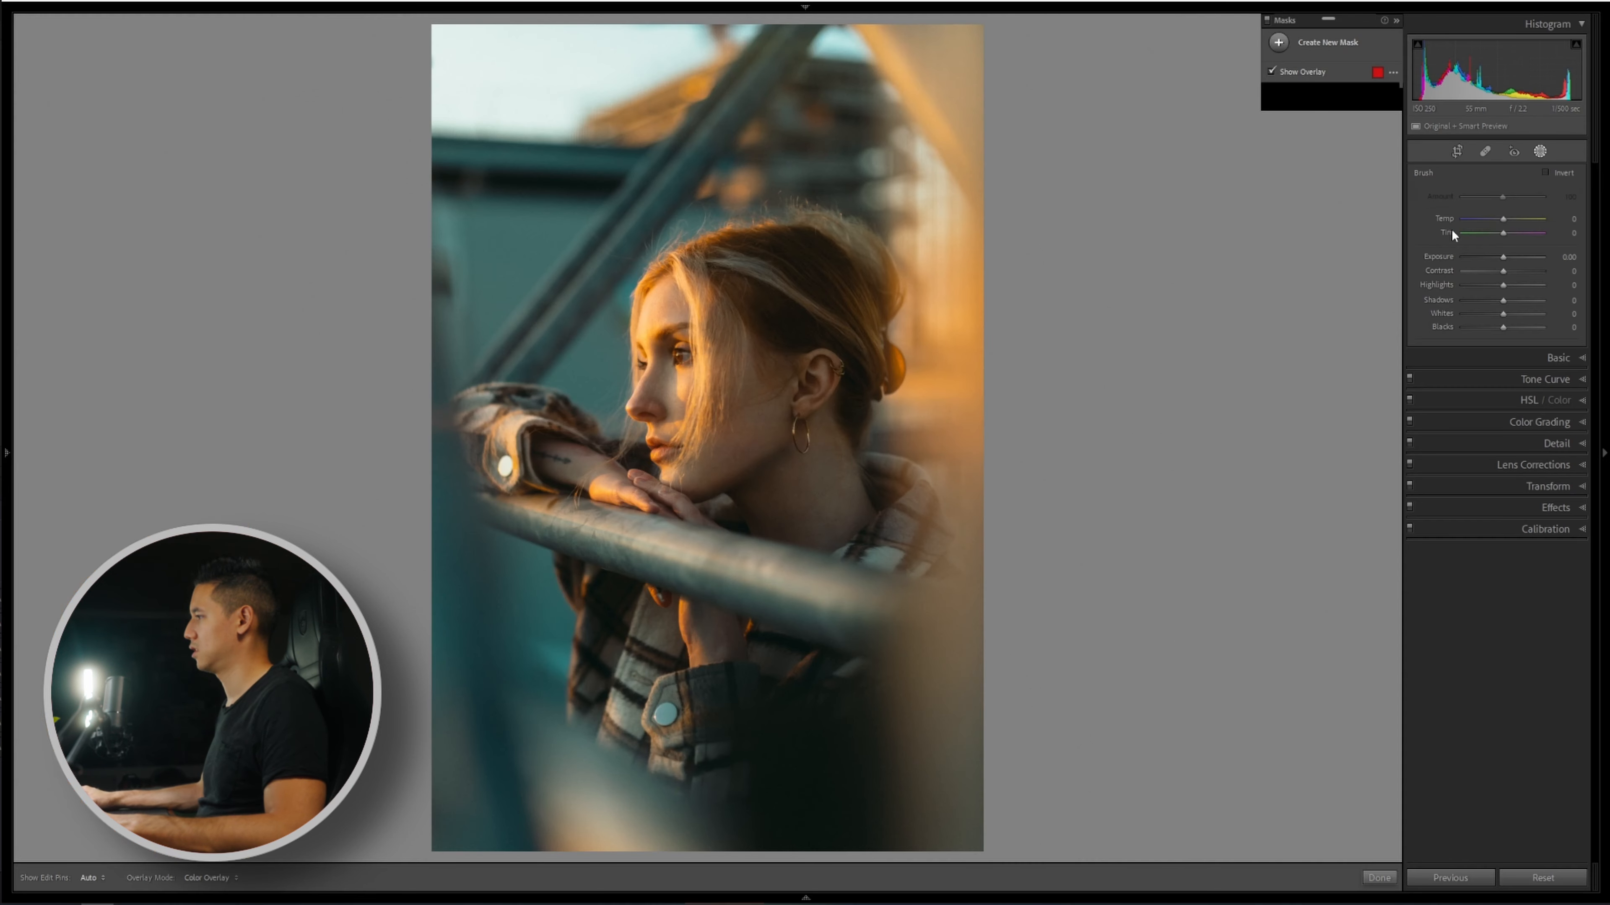
{"action": "left_click", "coordinate": [1266, 502]}
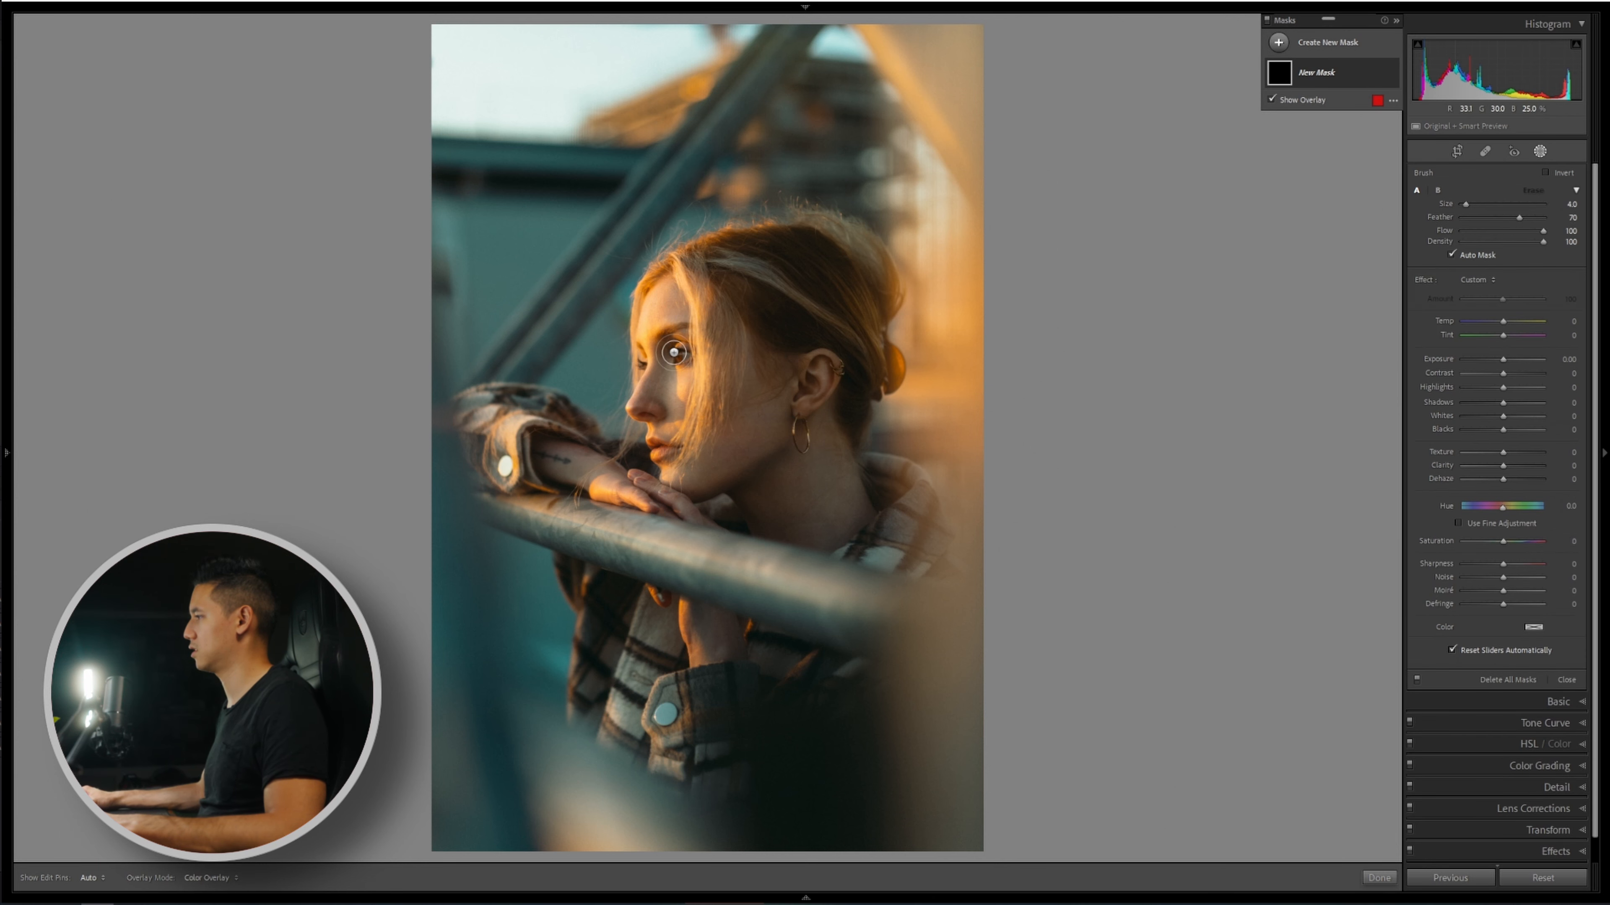
{"action": "key", "text": "h"}
{"action": "mouse_move", "coordinate": [675, 353]}
{"action": "left_mouse_down"}
{"action": "mouse_move", "coordinate": [654, 405]}
{"action": "mouse_move", "coordinate": [651, 356]}
{"action": "mouse_move", "coordinate": [636, 406]}
{"action": "mouse_move", "coordinate": [655, 413]}
{"action": "mouse_move", "coordinate": [685, 343]}
{"action": "mouse_move", "coordinate": [653, 350]}
{"action": "mouse_move", "coordinate": [693, 336]}
{"action": "mouse_move", "coordinate": [641, 365]}
{"action": "left_mouse_up"}
{"action": "key", "text": "o"}
{"action": "left_click_drag", "start_coordinate": [1494, 448], "coordinate": [1511, 448]}
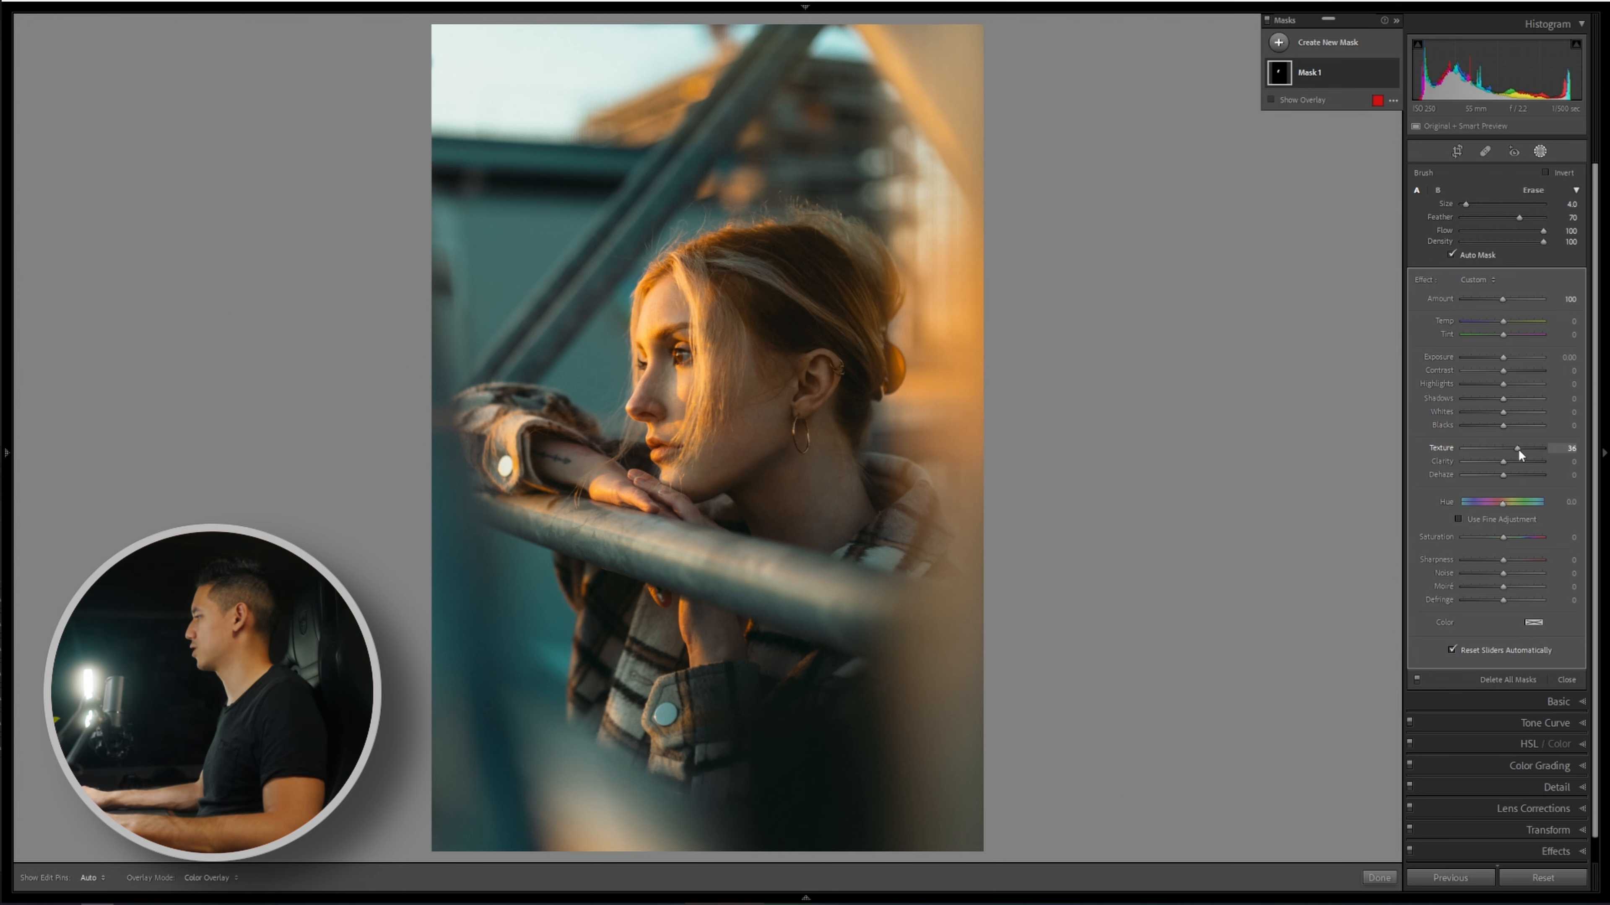
{"action": "left_click", "coordinate": [1565, 681]}
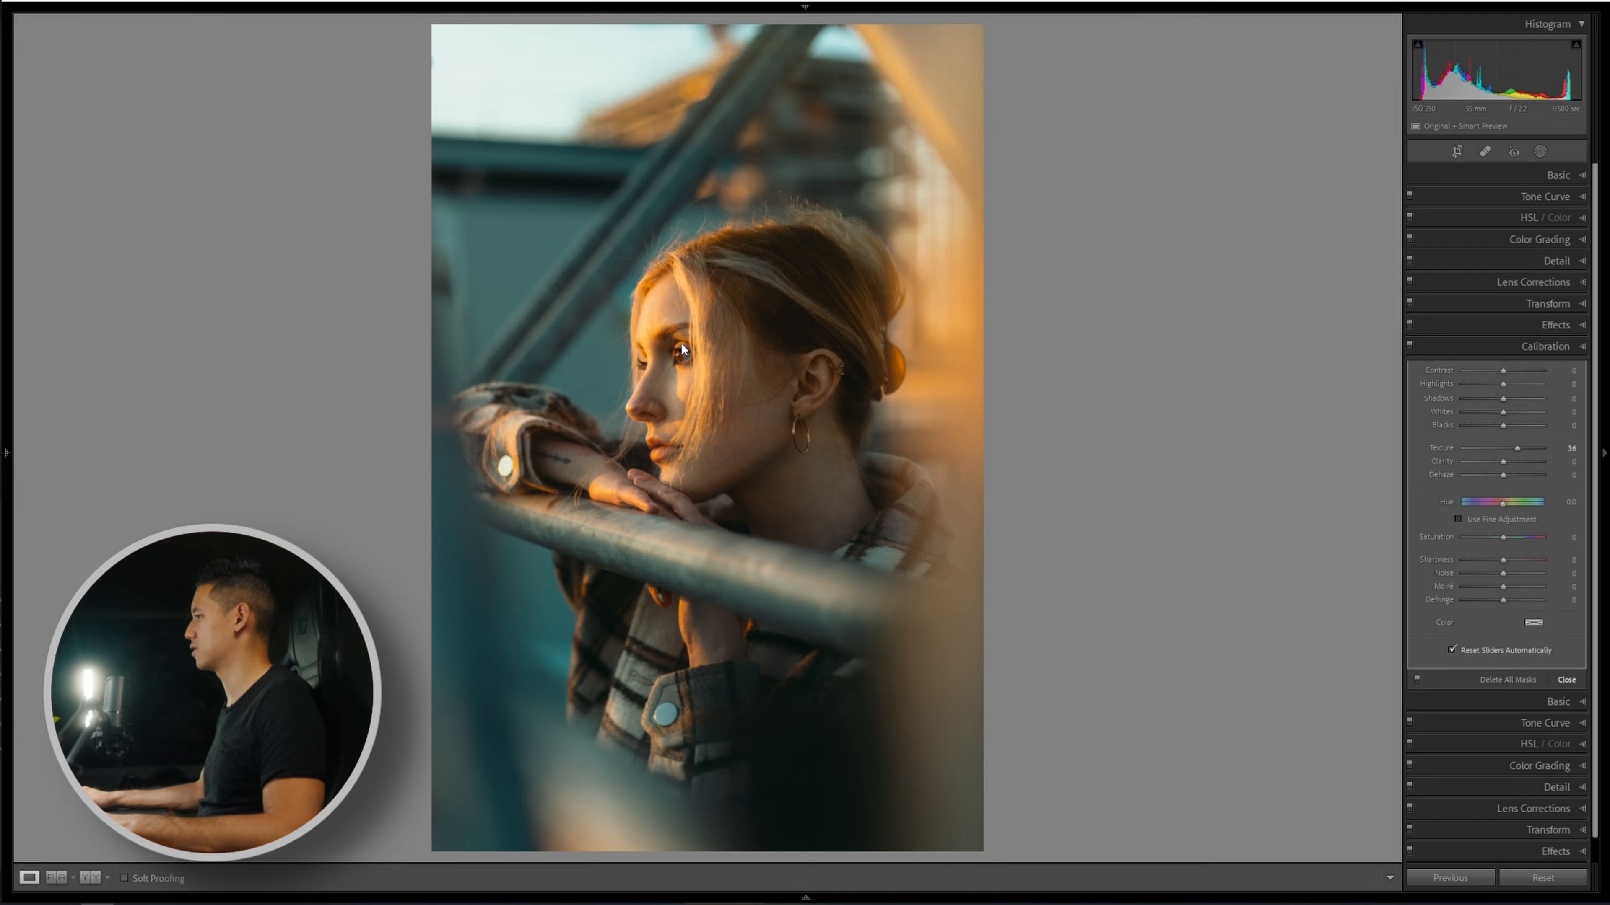
Inspect the woman's eyes up close with the eye mask switched off and on.
{"action": "key", "text": "z"}
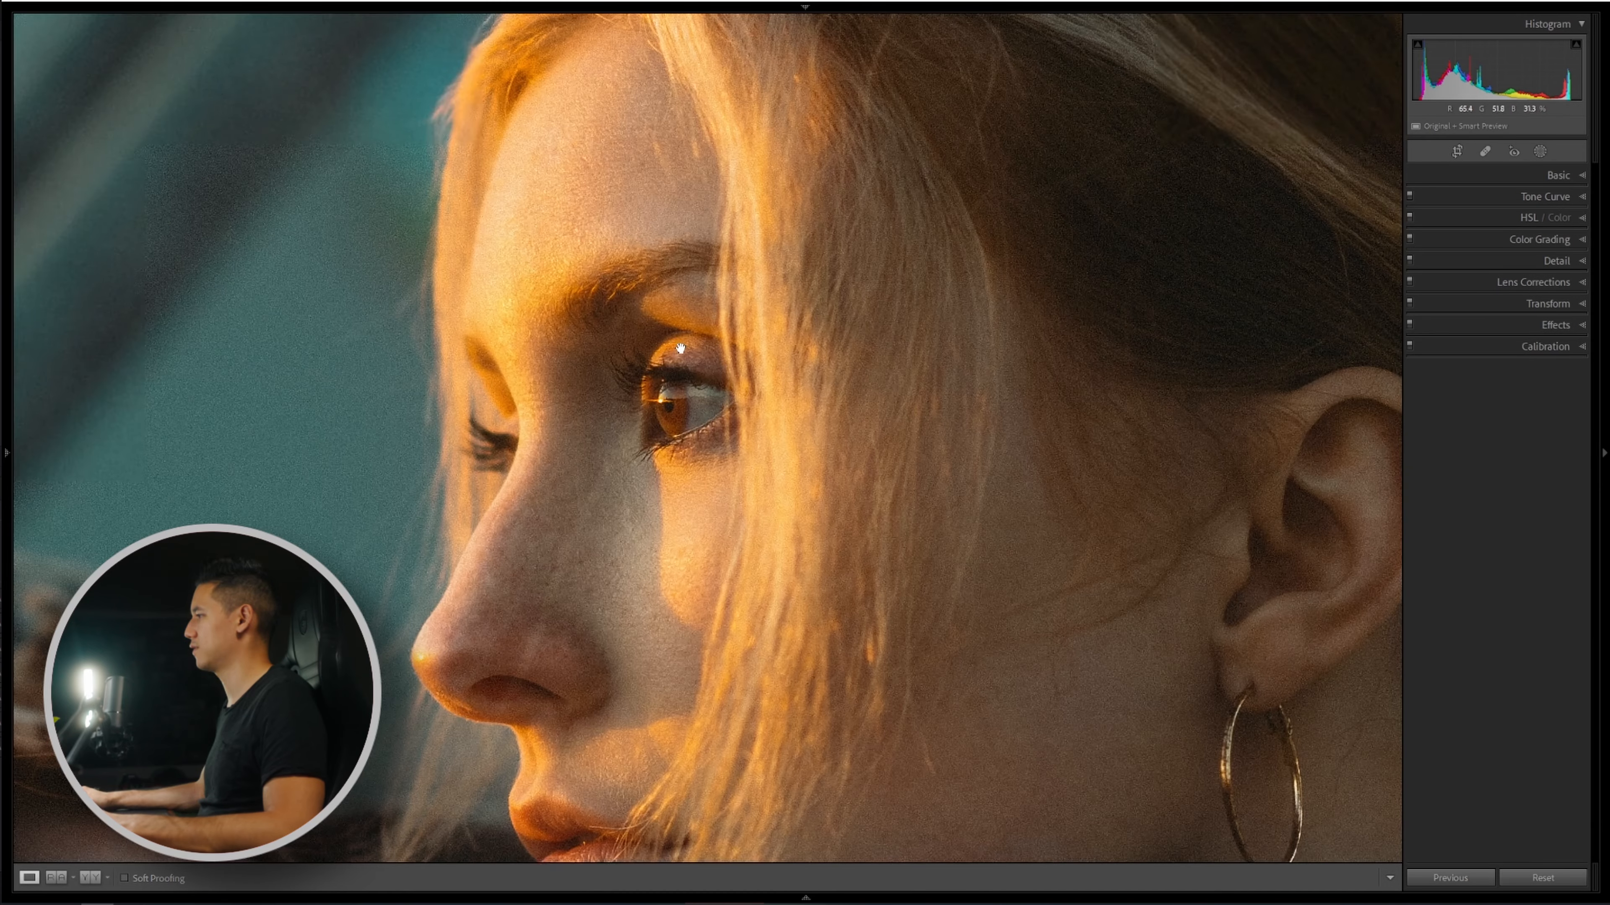
{"action": "left_click", "coordinate": [1540, 151]}
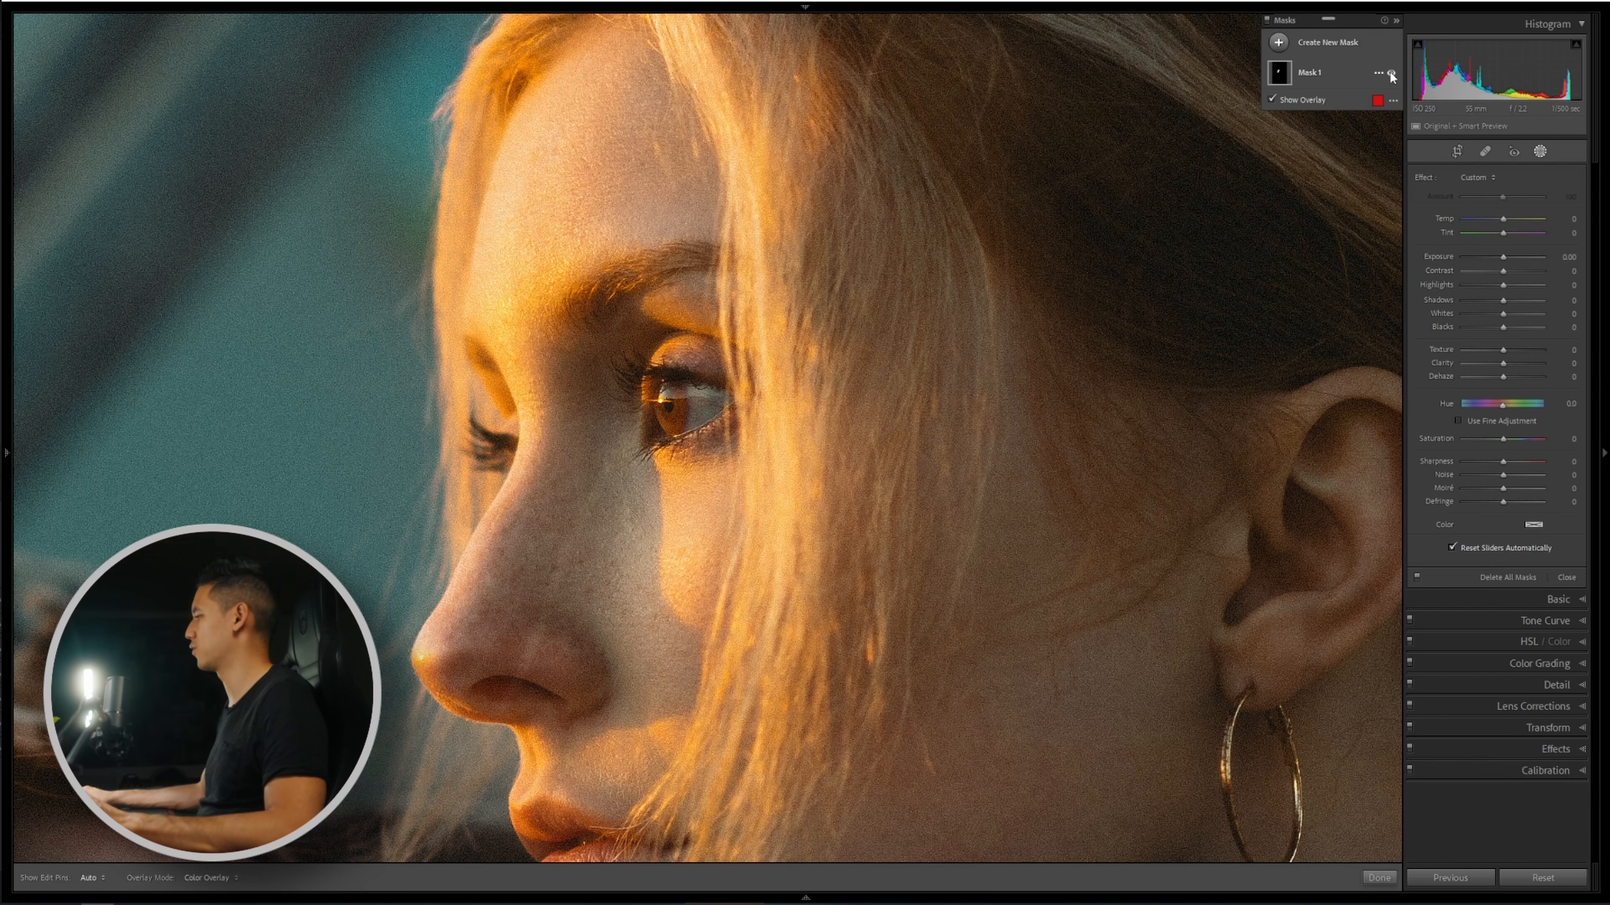
{"action": "left_click", "coordinate": [800, 309]}
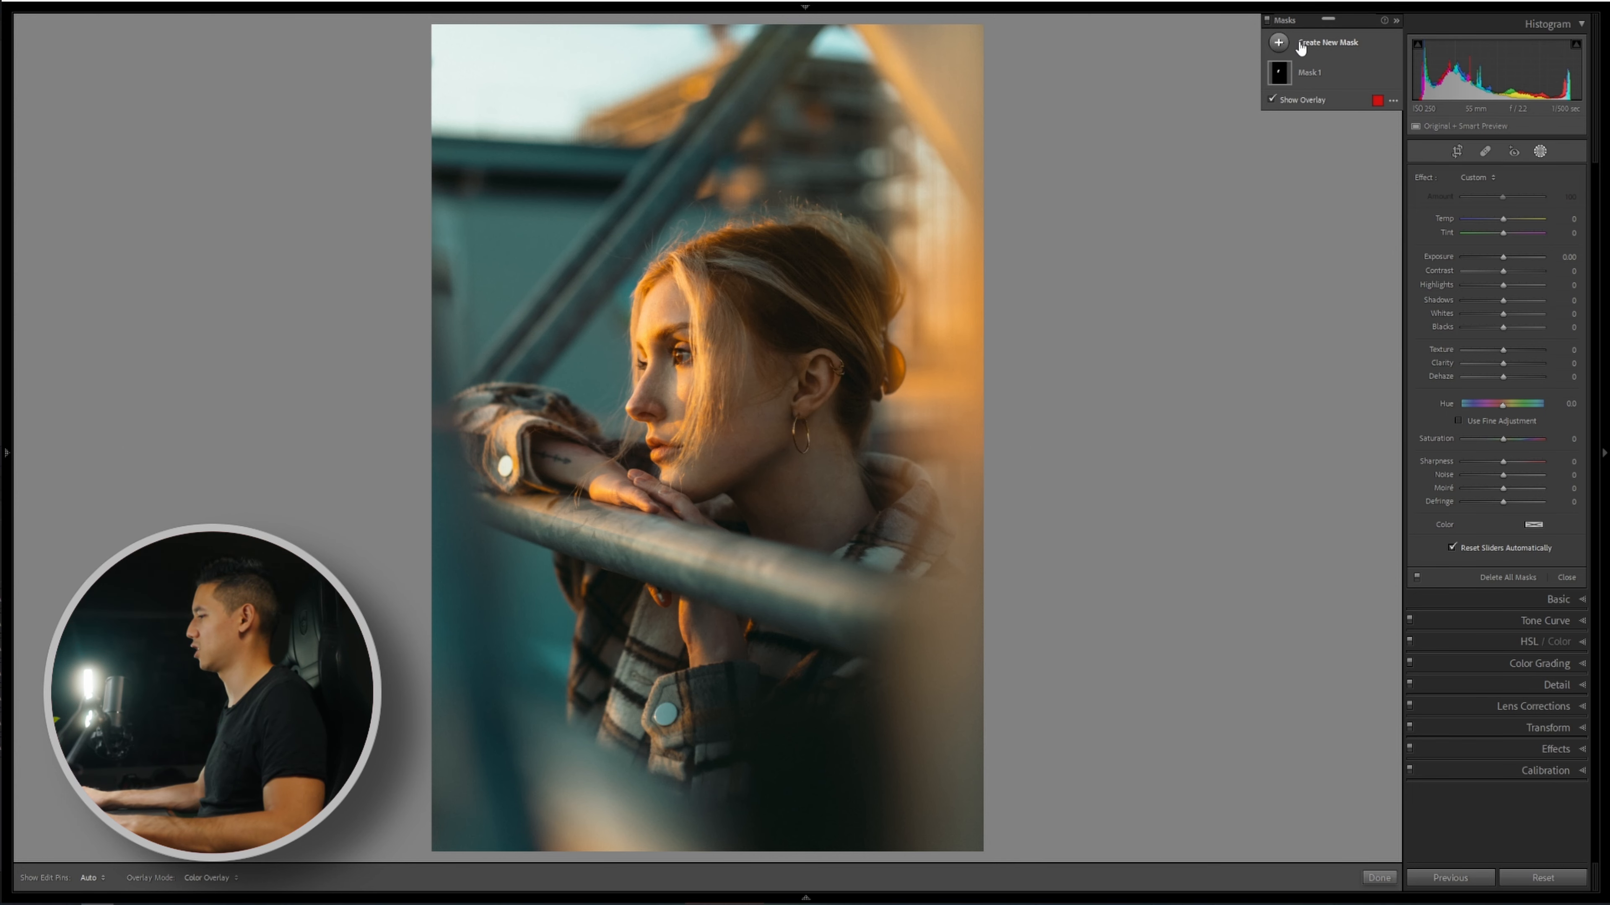
Create a Select Subject mask and brush the blurred foreground near the photo's lower-left edge out of it.
{"action": "left_click", "coordinate": [1309, 43]}
{"action": "left_click", "coordinate": [1357, 71]}
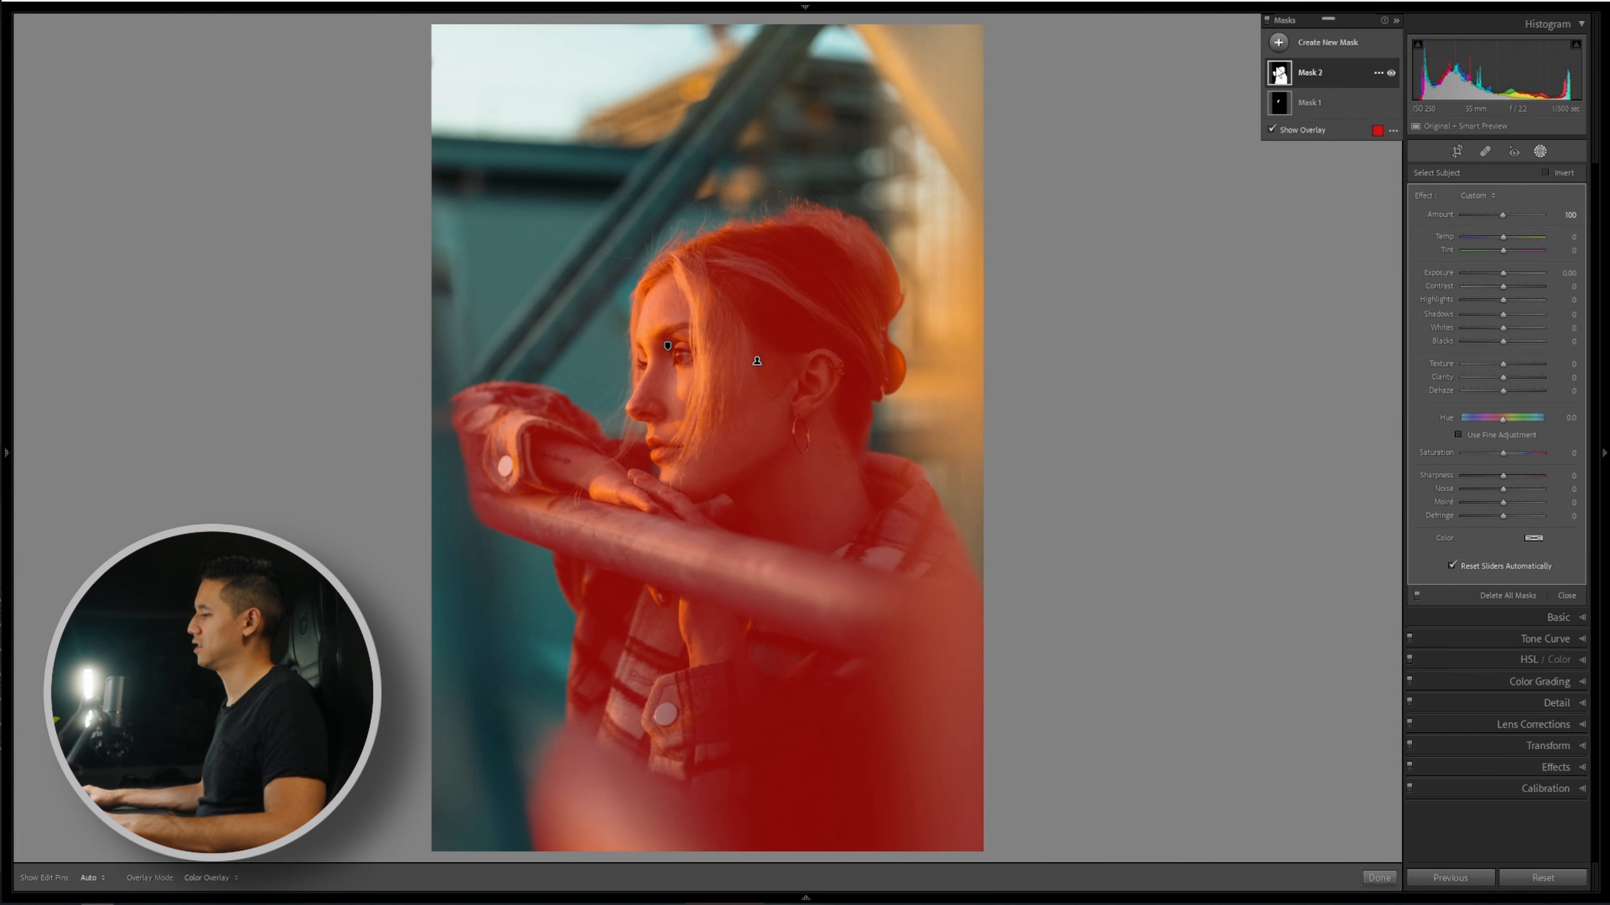
{"action": "left_click", "coordinate": [1375, 73]}
{"action": "left_click", "coordinate": [1367, 117]}
{"action": "left_click", "coordinate": [1377, 170]}
{"action": "mouse_move", "coordinate": [509, 762]}
{"action": "left_mouse_down"}
{"action": "mouse_move", "coordinate": [496, 750]}
{"action": "mouse_move", "coordinate": [704, 863]}
{"action": "left_mouse_up"}
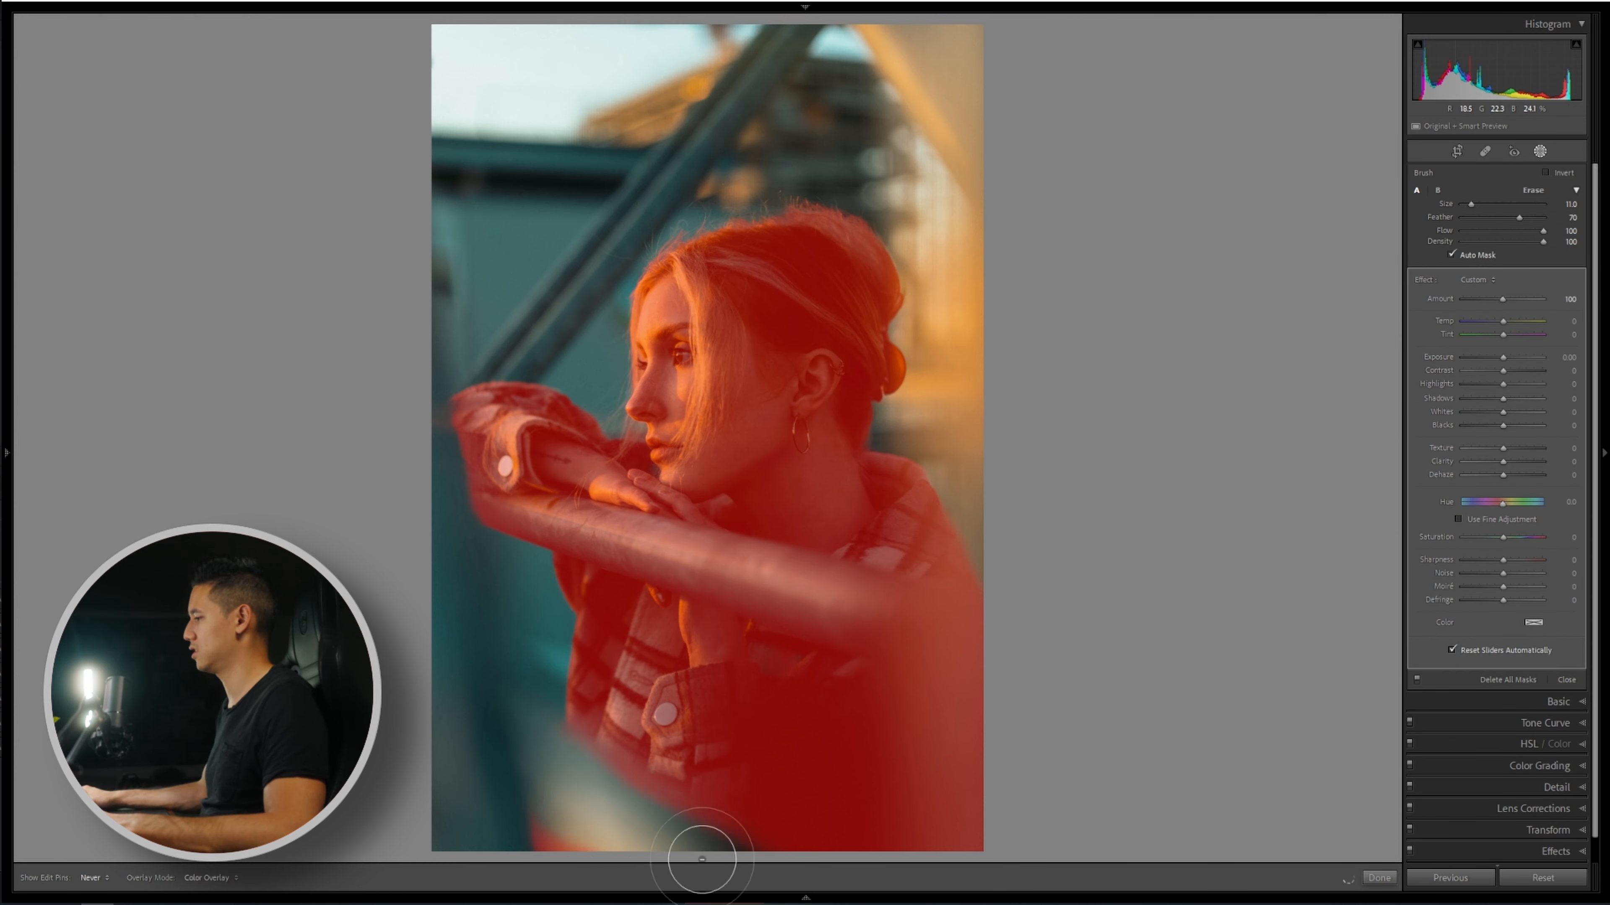
Invert Mask 2 to cover the background and subtract the stray areas on the woman's plaid jacket with a smaller brush.
{"action": "left_click", "coordinate": [1387, 72]}
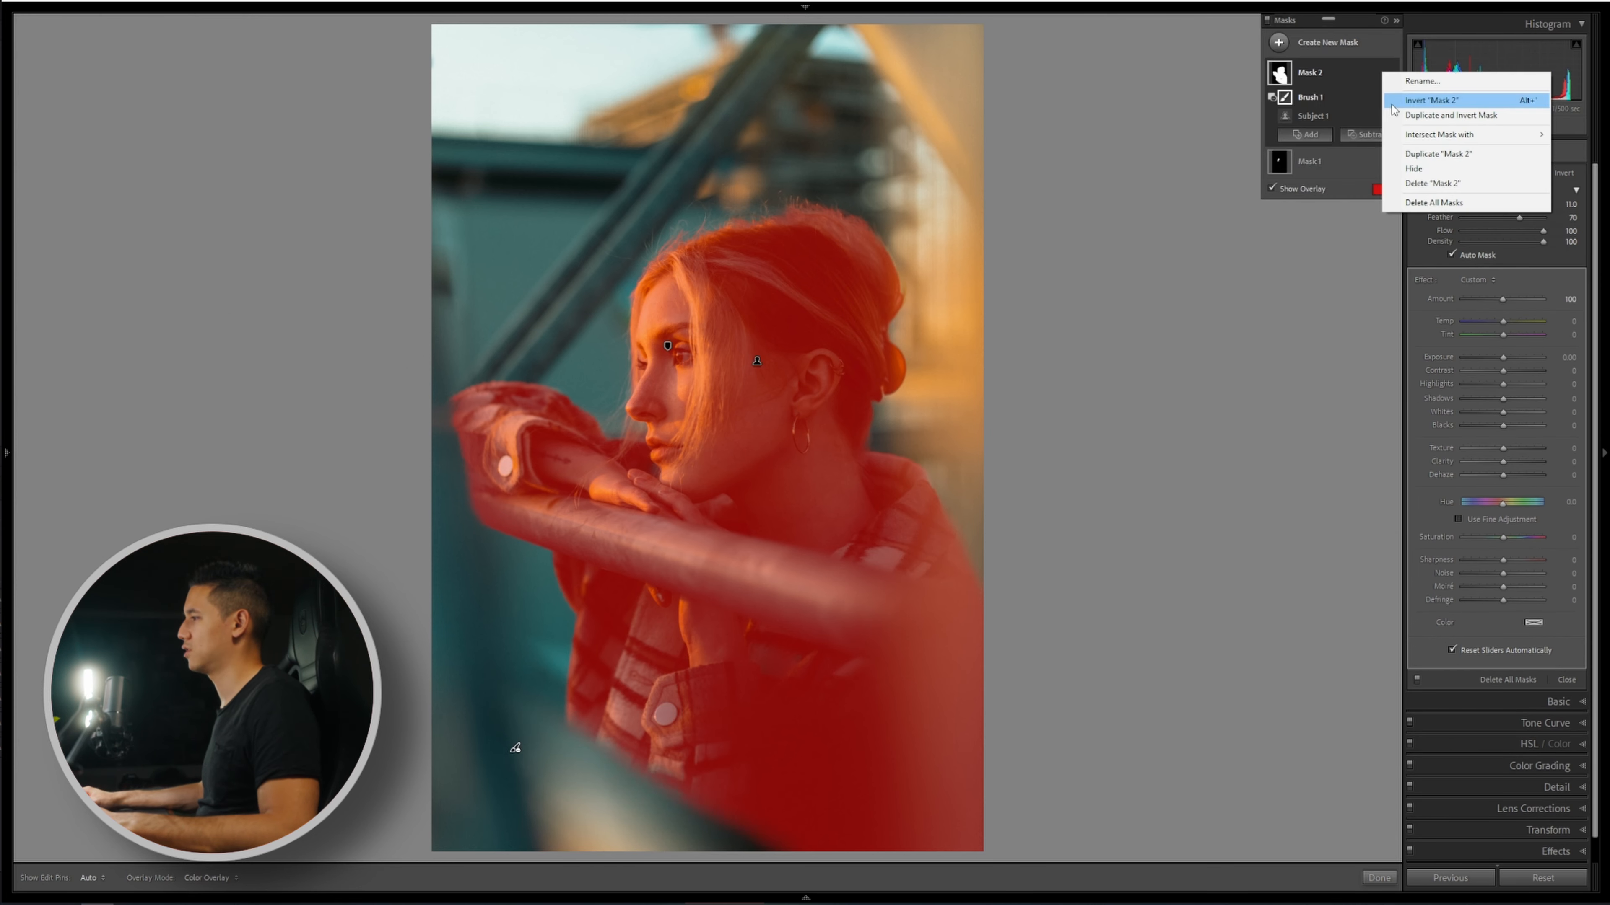
{"action": "left_click", "coordinate": [1428, 100]}
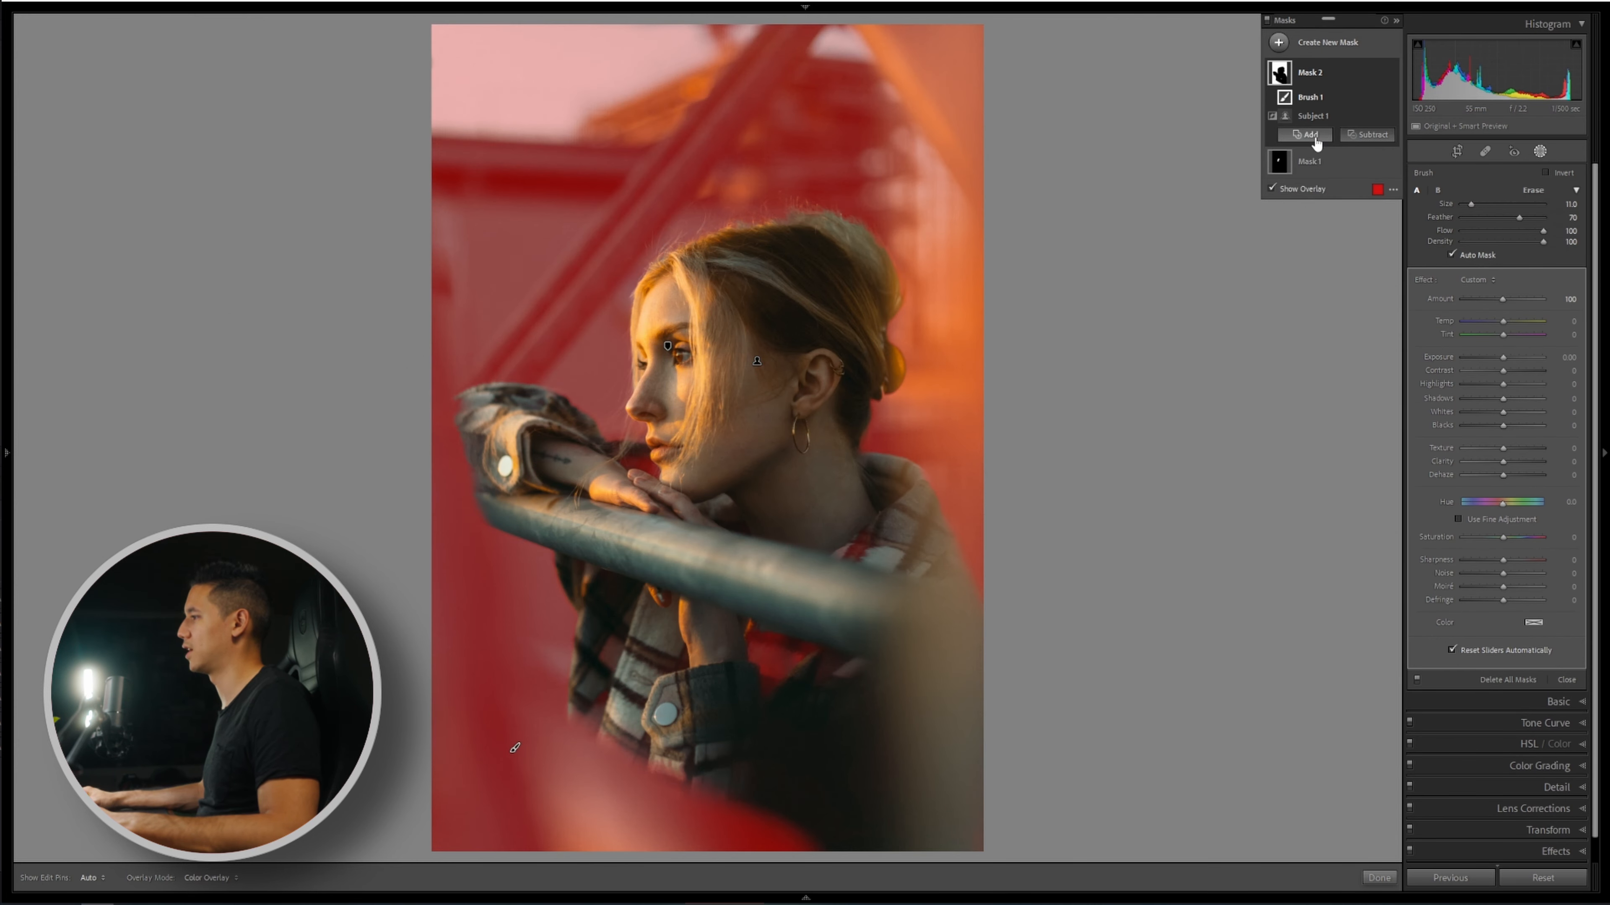
{"action": "left_click", "coordinate": [1350, 138]}
{"action": "left_click", "coordinate": [1369, 208]}
{"action": "key", "text": "bracketleft"}
{"action": "key", "text": "bracketleft"}
{"action": "key", "text": "bracketleft"}
{"action": "mouse_move", "coordinate": [755, 647]}
{"action": "left_mouse_down"}
{"action": "mouse_move", "coordinate": [814, 657]}
{"action": "mouse_move", "coordinate": [846, 570]}
{"action": "mouse_move", "coordinate": [810, 566]}
{"action": "mouse_move", "coordinate": [746, 627]}
{"action": "left_mouse_up"}
{"action": "key", "text": "bracketleft"}
{"action": "key", "text": "bracketleft"}
{"action": "key", "text": "bracketleft"}
{"action": "key", "text": "bracketleft"}
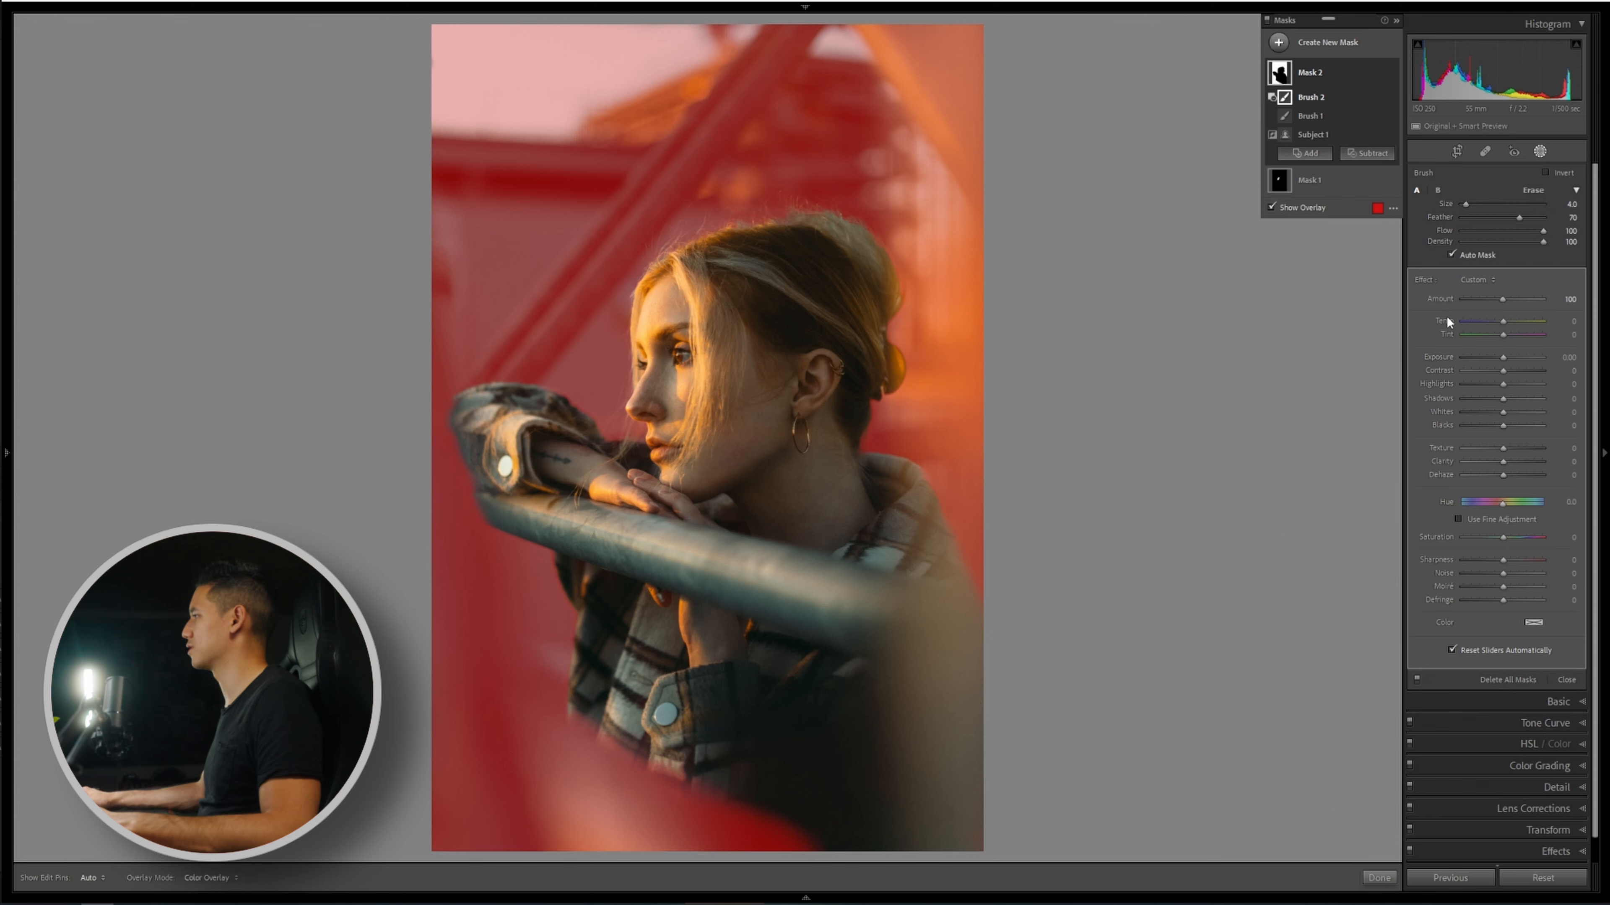
Hide the mask overlay and set the background mask's exposure to -0.30 and contrast to -9.
{"action": "left_click", "coordinate": [1271, 208]}
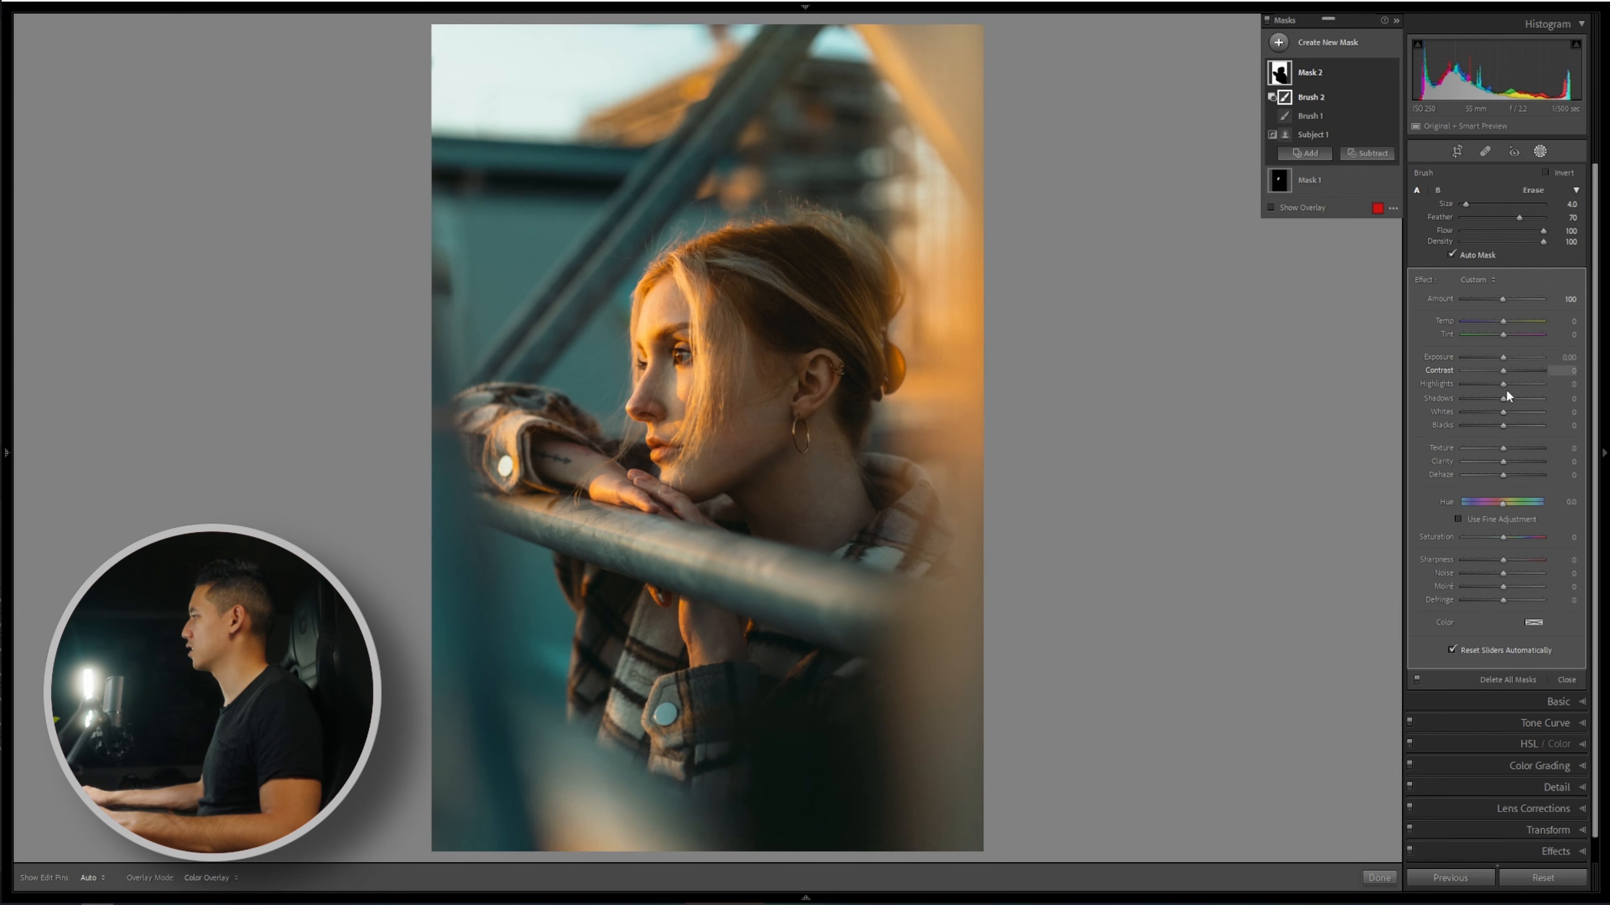
{"action": "left_click_drag", "start_coordinate": [1564, 360], "coordinate": [1559, 360]}
{"action": "left_click", "coordinate": [1564, 360]}
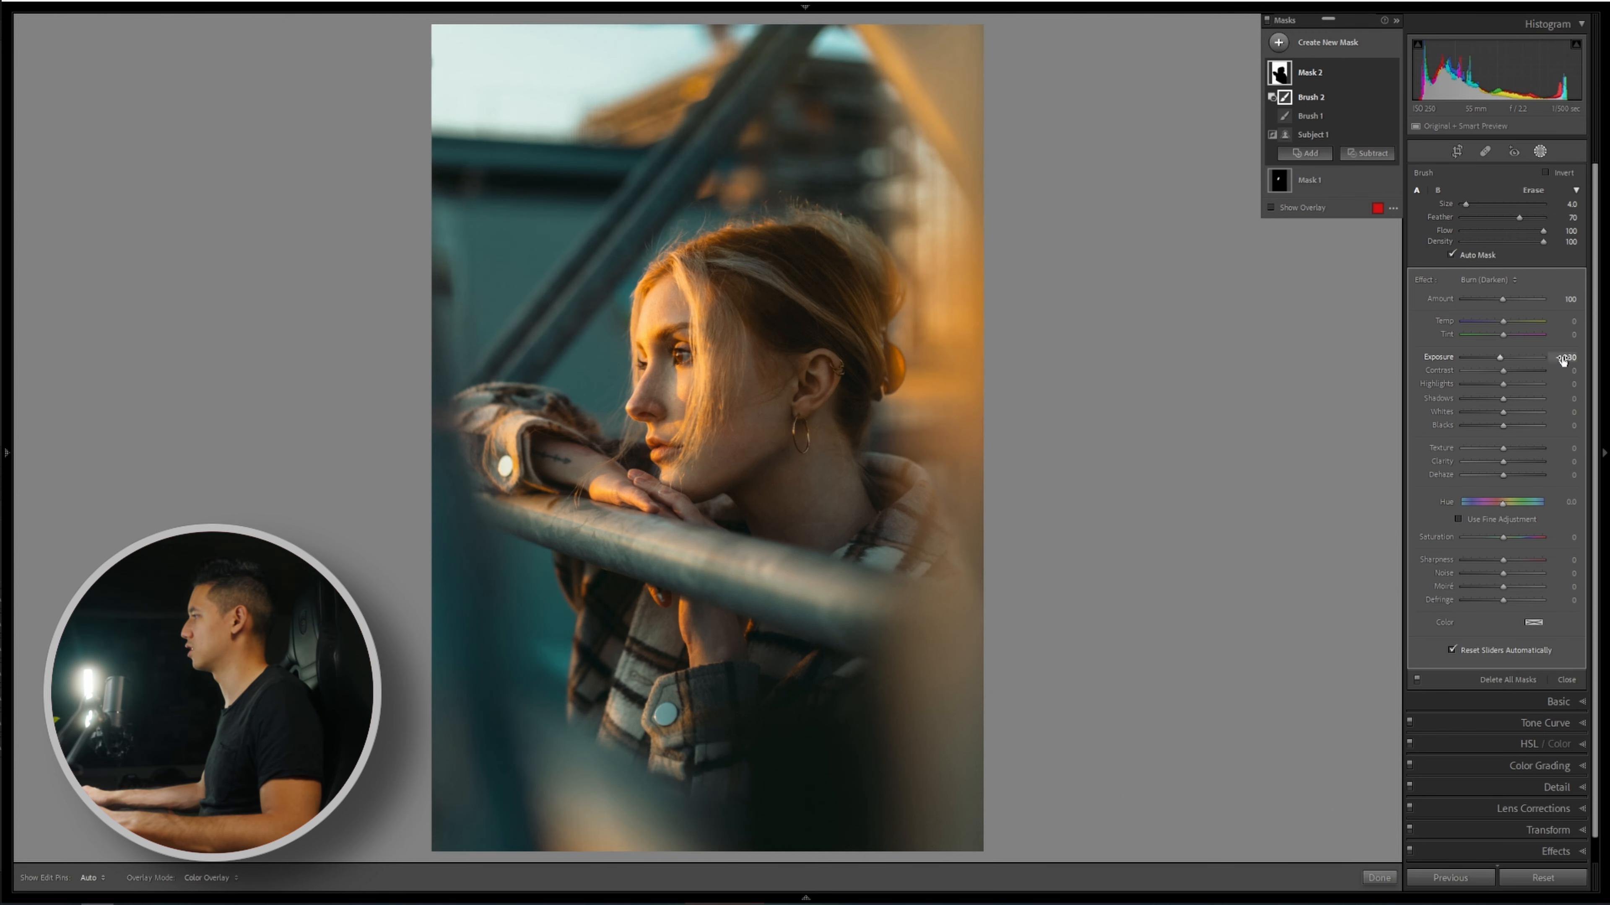
{"action": "key", "text": "Return"}
{"action": "left_click", "coordinate": [1568, 360]}
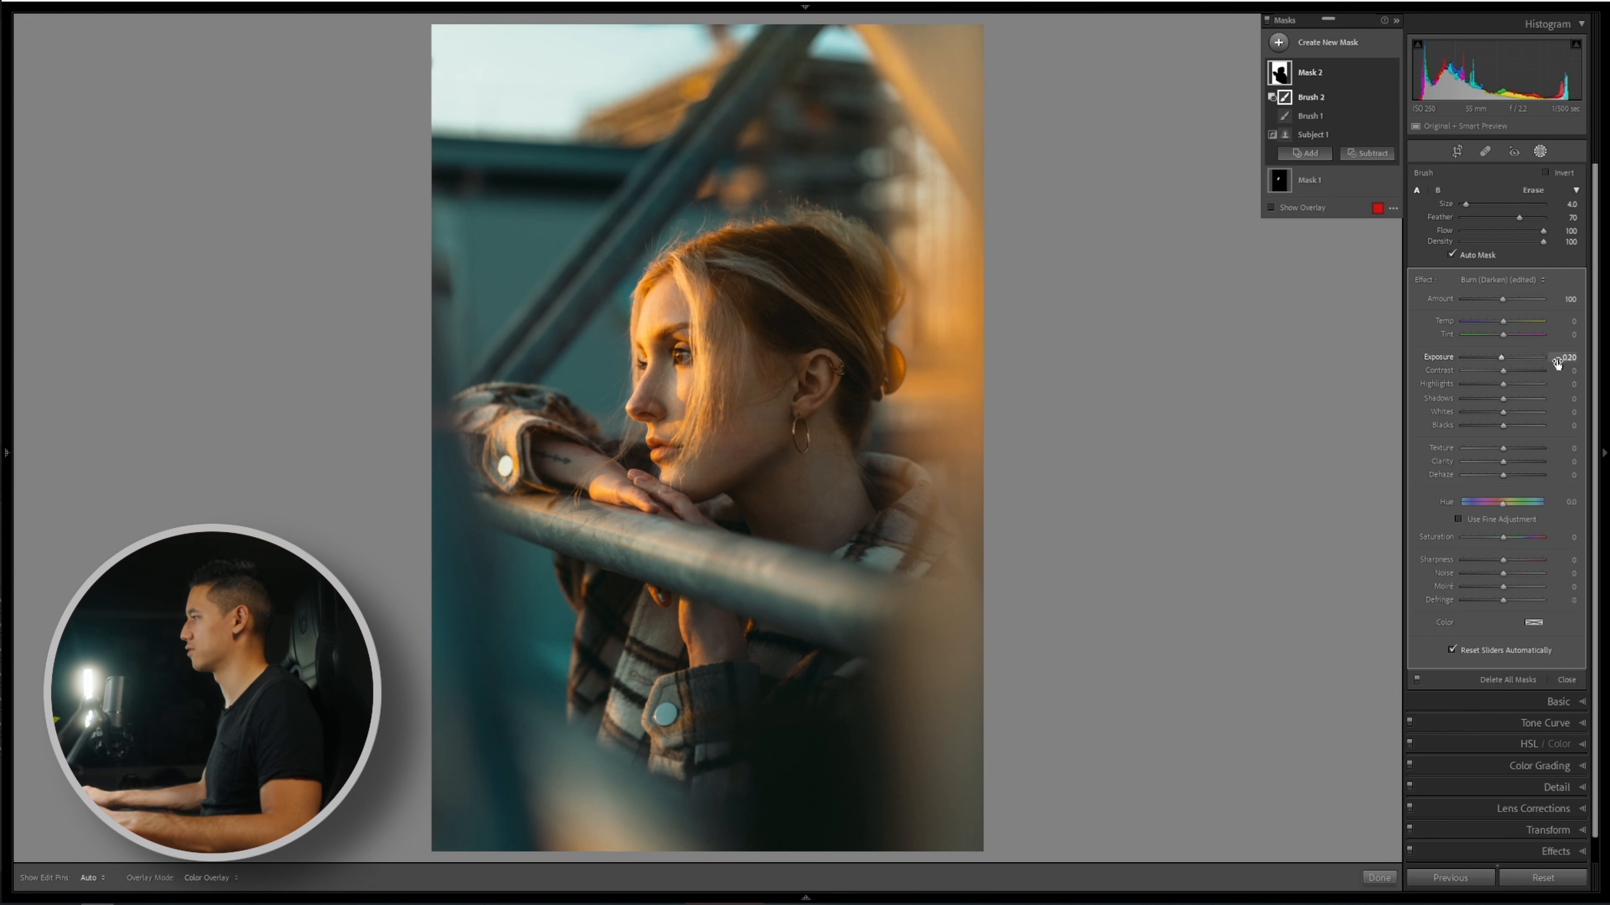
{"action": "left_click_drag", "start_coordinate": [1571, 372], "coordinate": [1569, 371]}
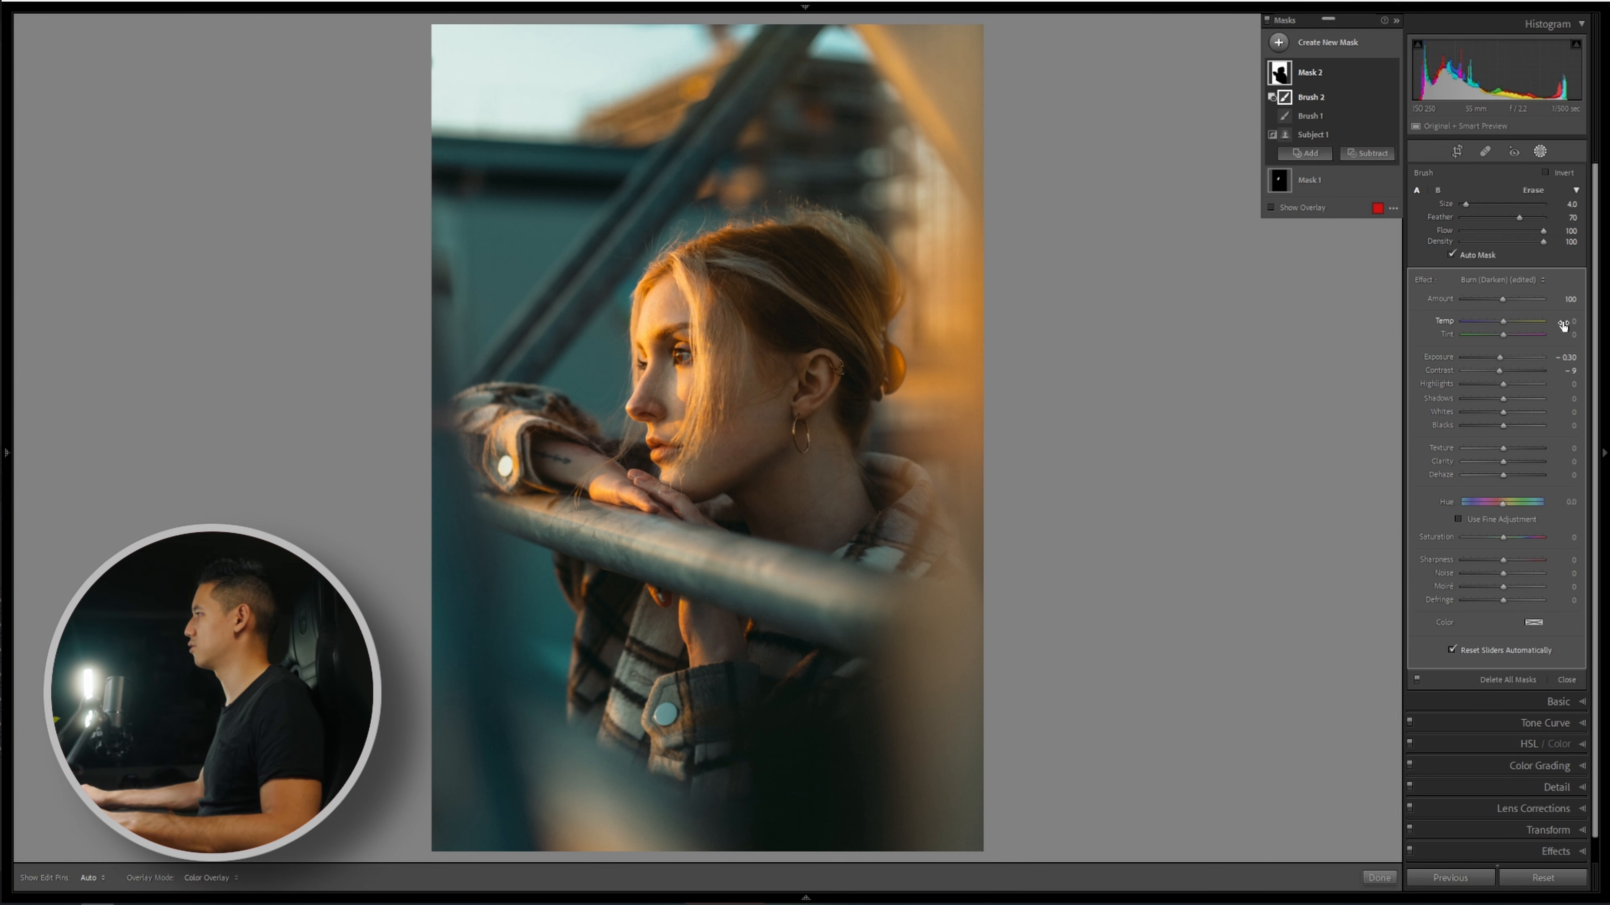
Try a temperature shift on the background mask, reset it, and set shadows and blacks to -2 before finishing masking.
{"action": "left_click_drag", "start_coordinate": [1505, 322], "coordinate": [1499, 322]}
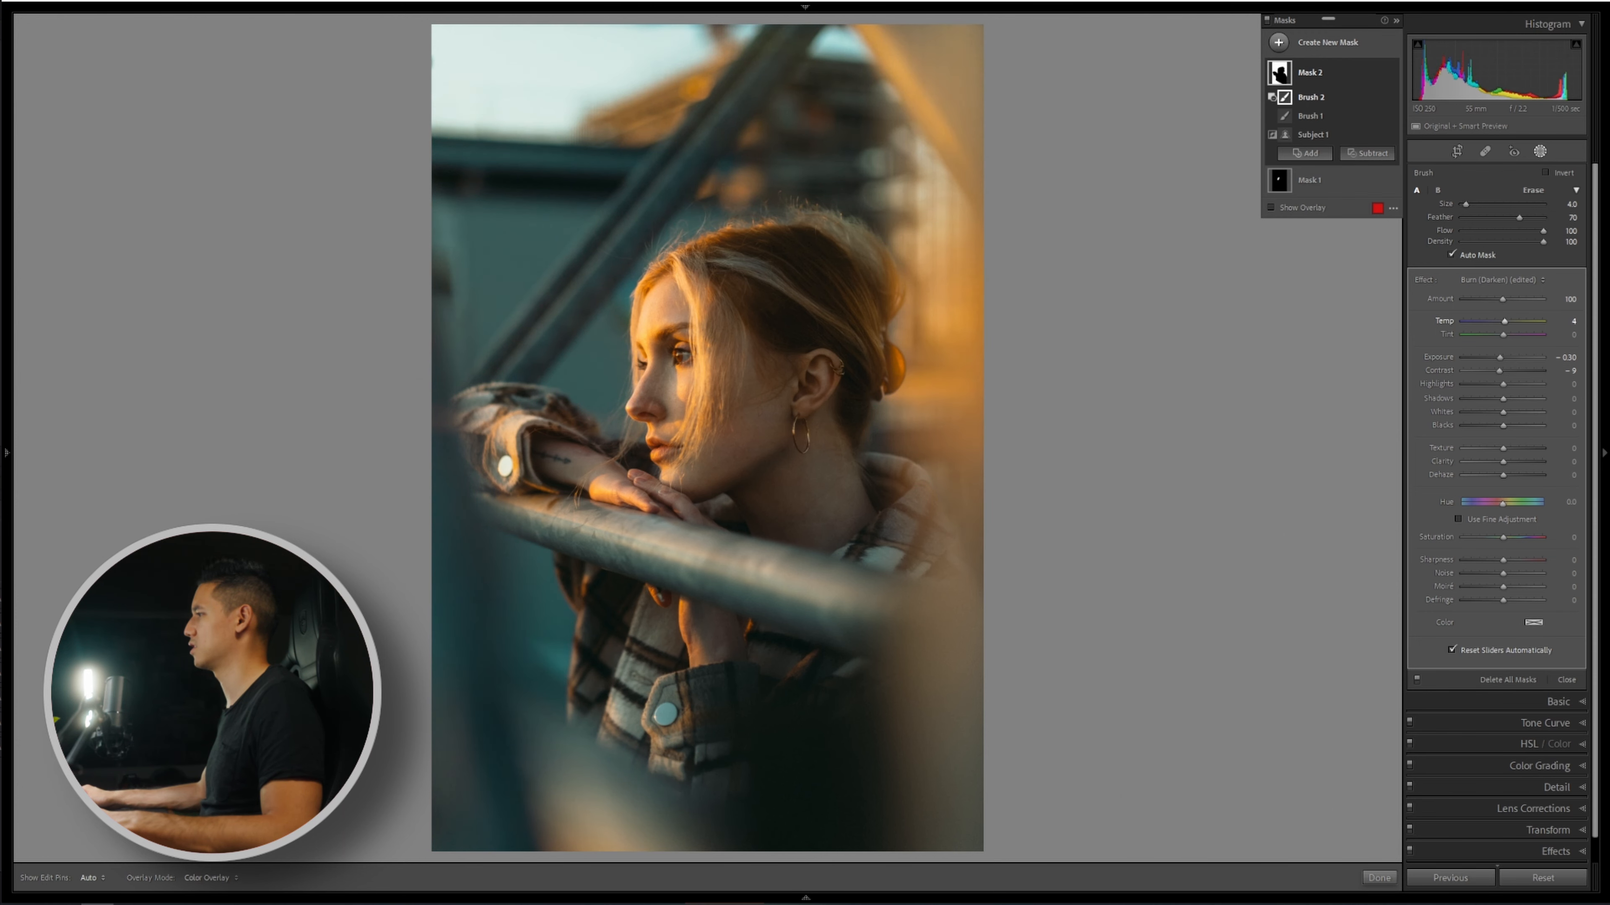
{"action": "double_click", "coordinate": [1439, 320]}
{"action": "left_click_drag", "start_coordinate": [1560, 426], "coordinate": [1564, 400]}
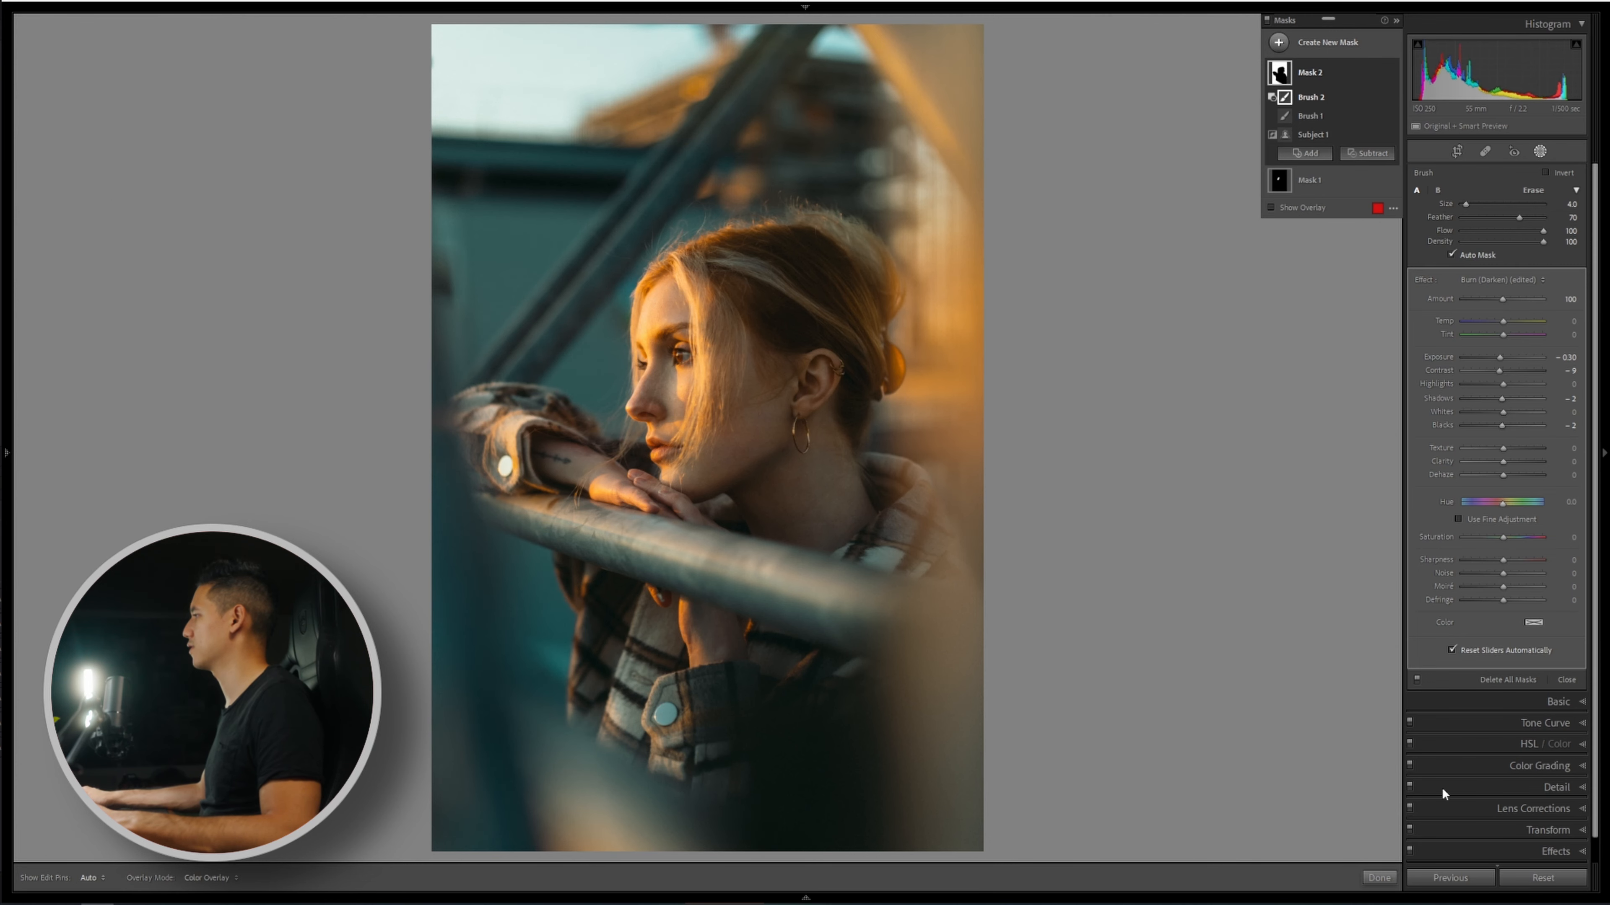
{"action": "left_click", "coordinate": [1380, 878]}
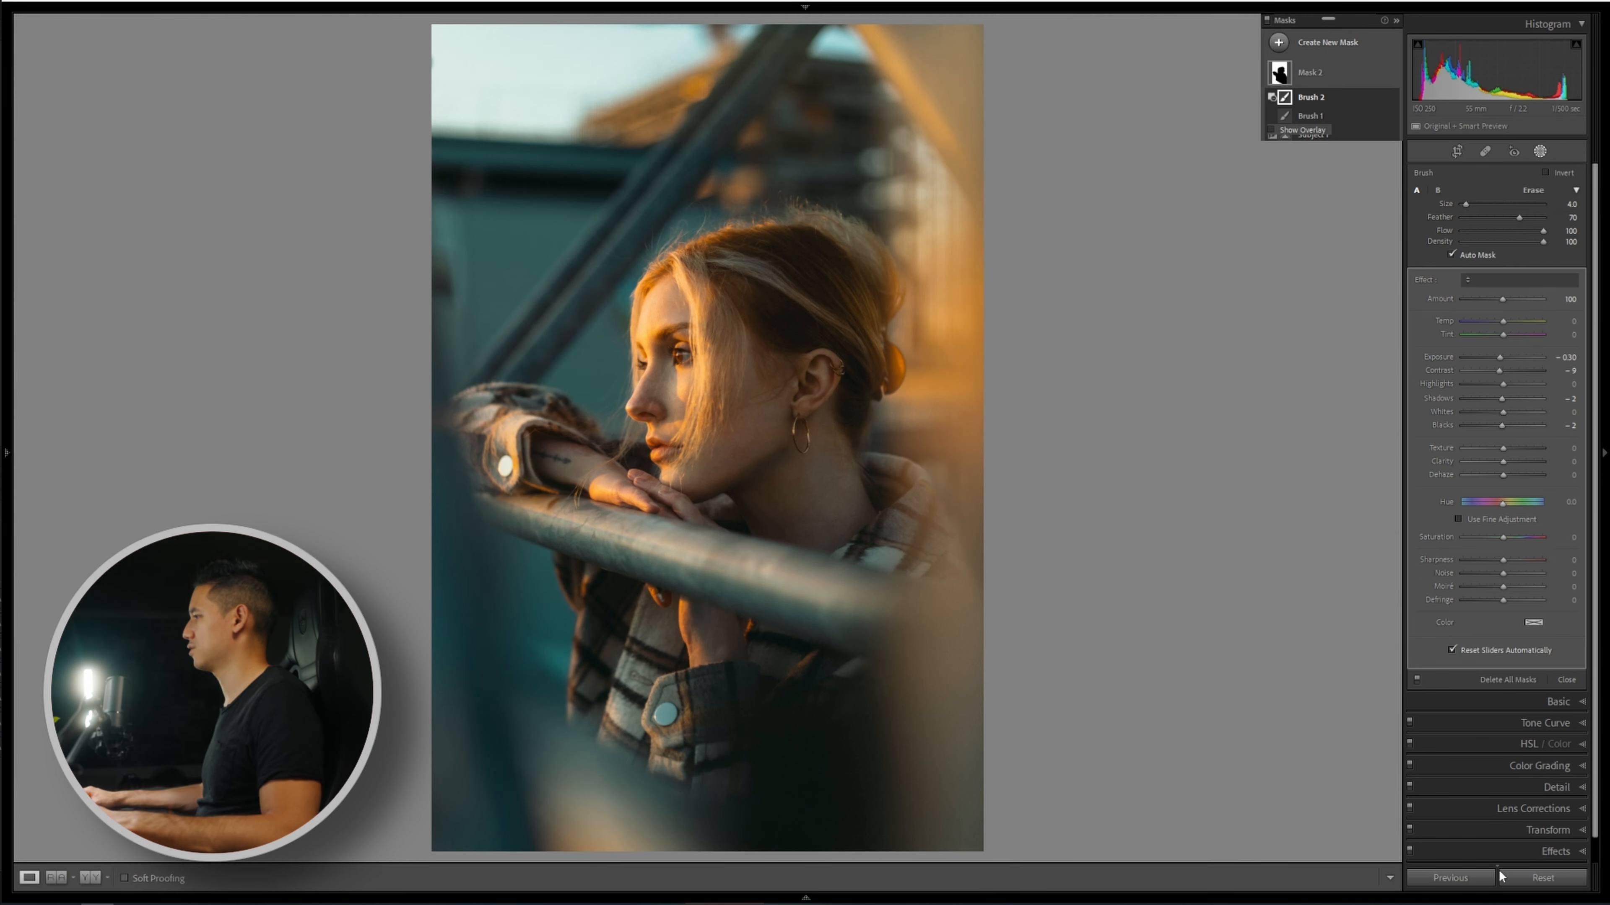
Compare the finished edit with the original photo by resetting all settings and undoing the reset each time.
{"action": "left_click", "coordinate": [1529, 878]}
{"action": "key", "text": "ctrl+z"}
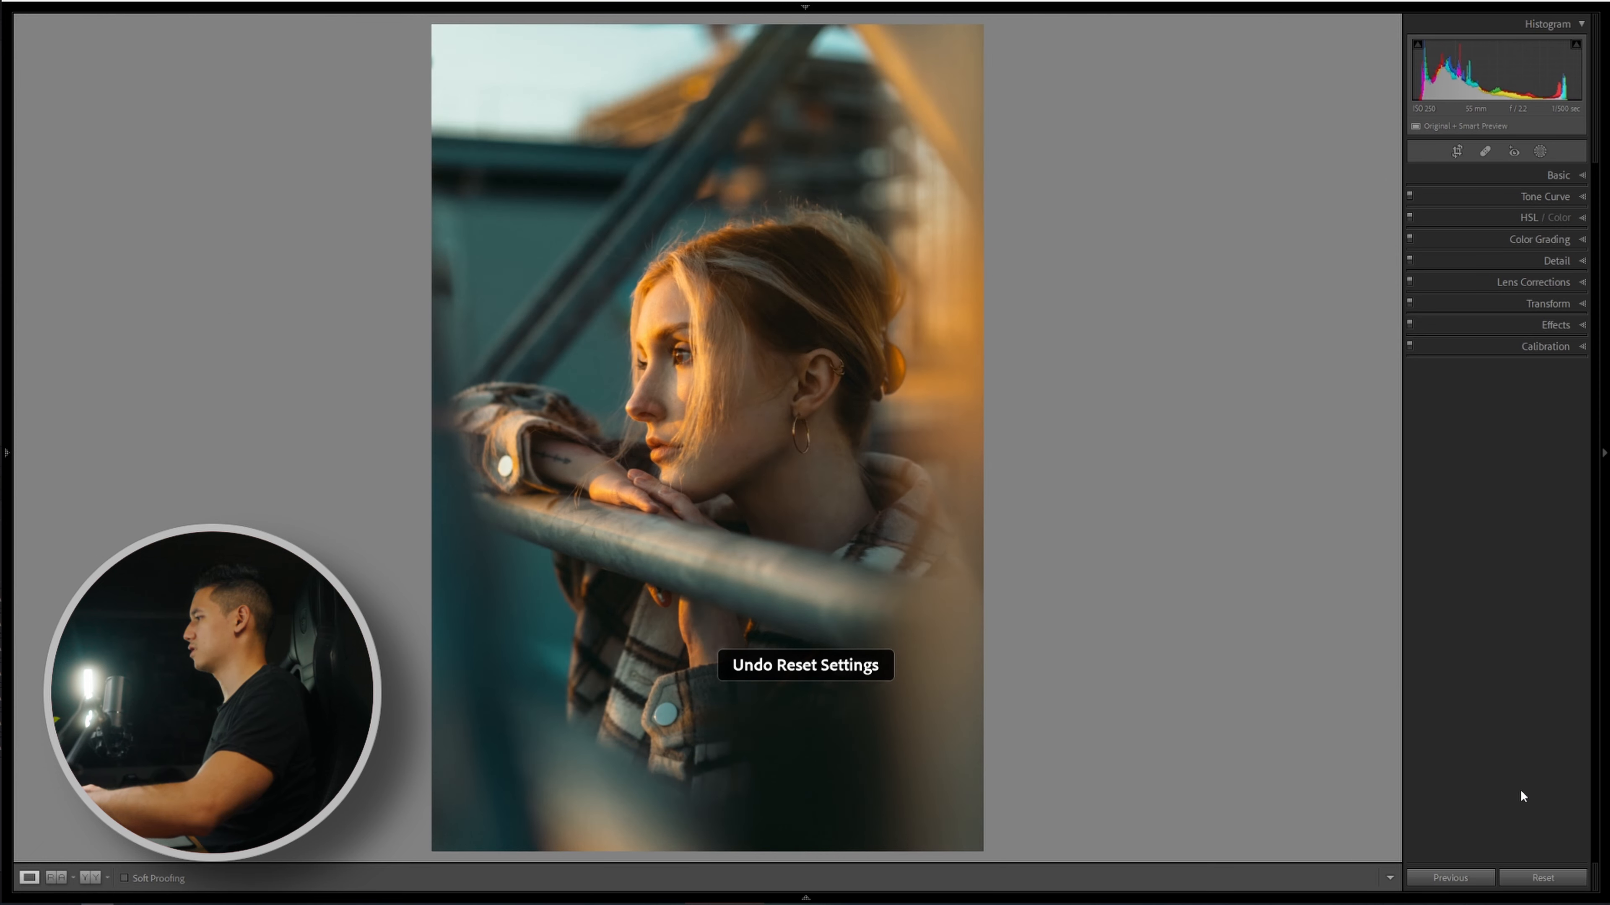
{"action": "left_click", "coordinate": [1545, 877]}
{"action": "key", "text": "ctrl+z"}
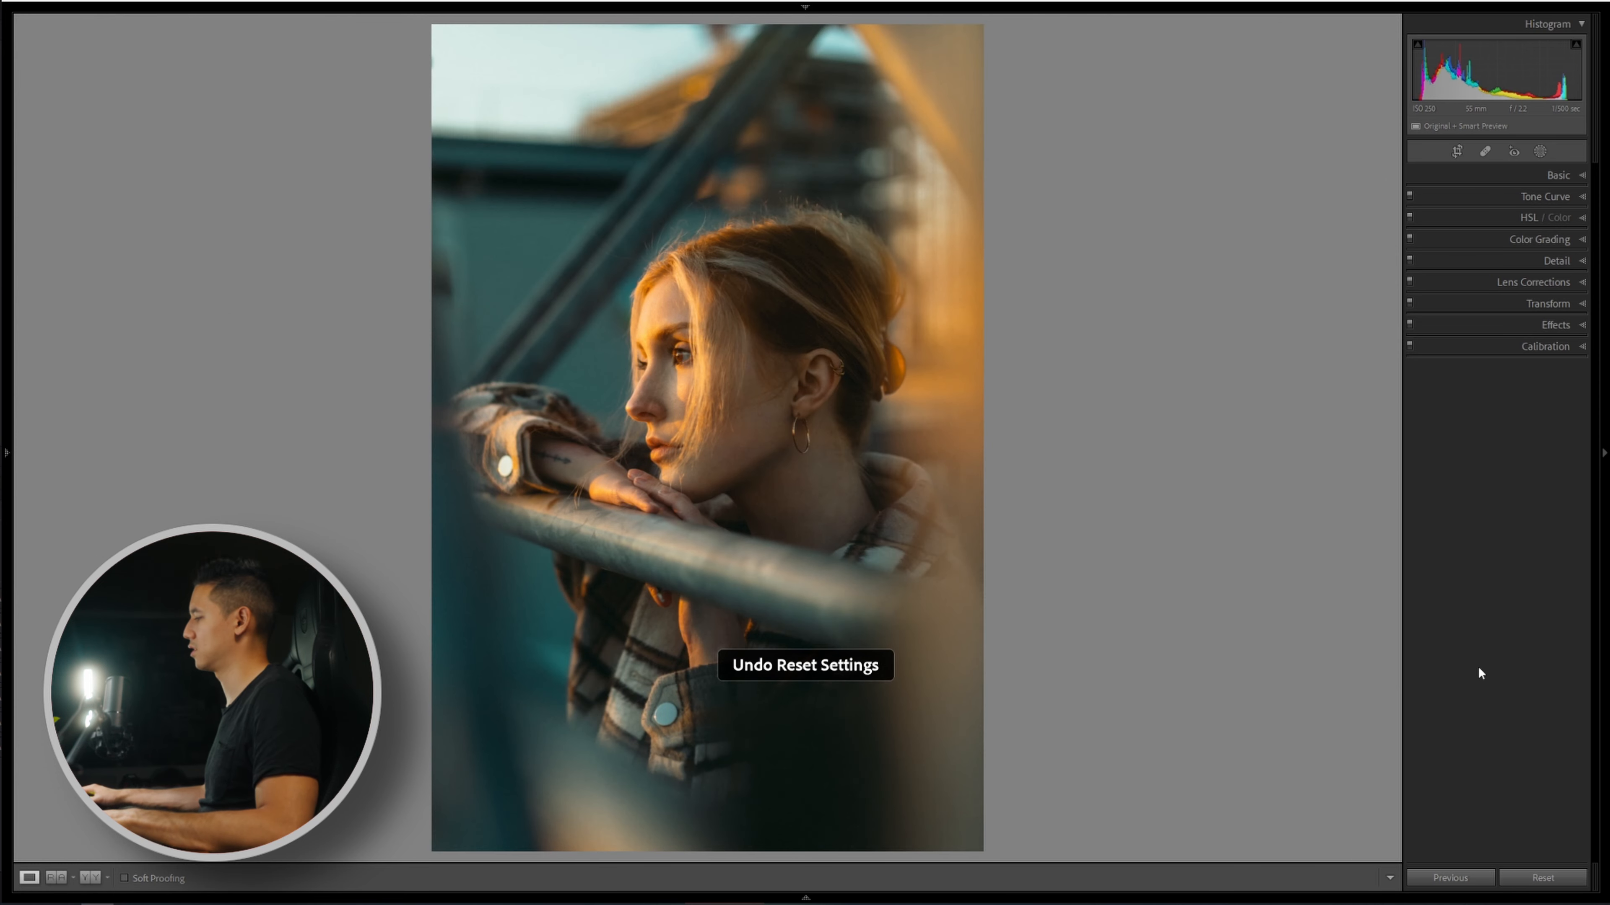
{"action": "left_click", "coordinate": [1544, 878]}
{"action": "key", "text": "ctrl+z"}
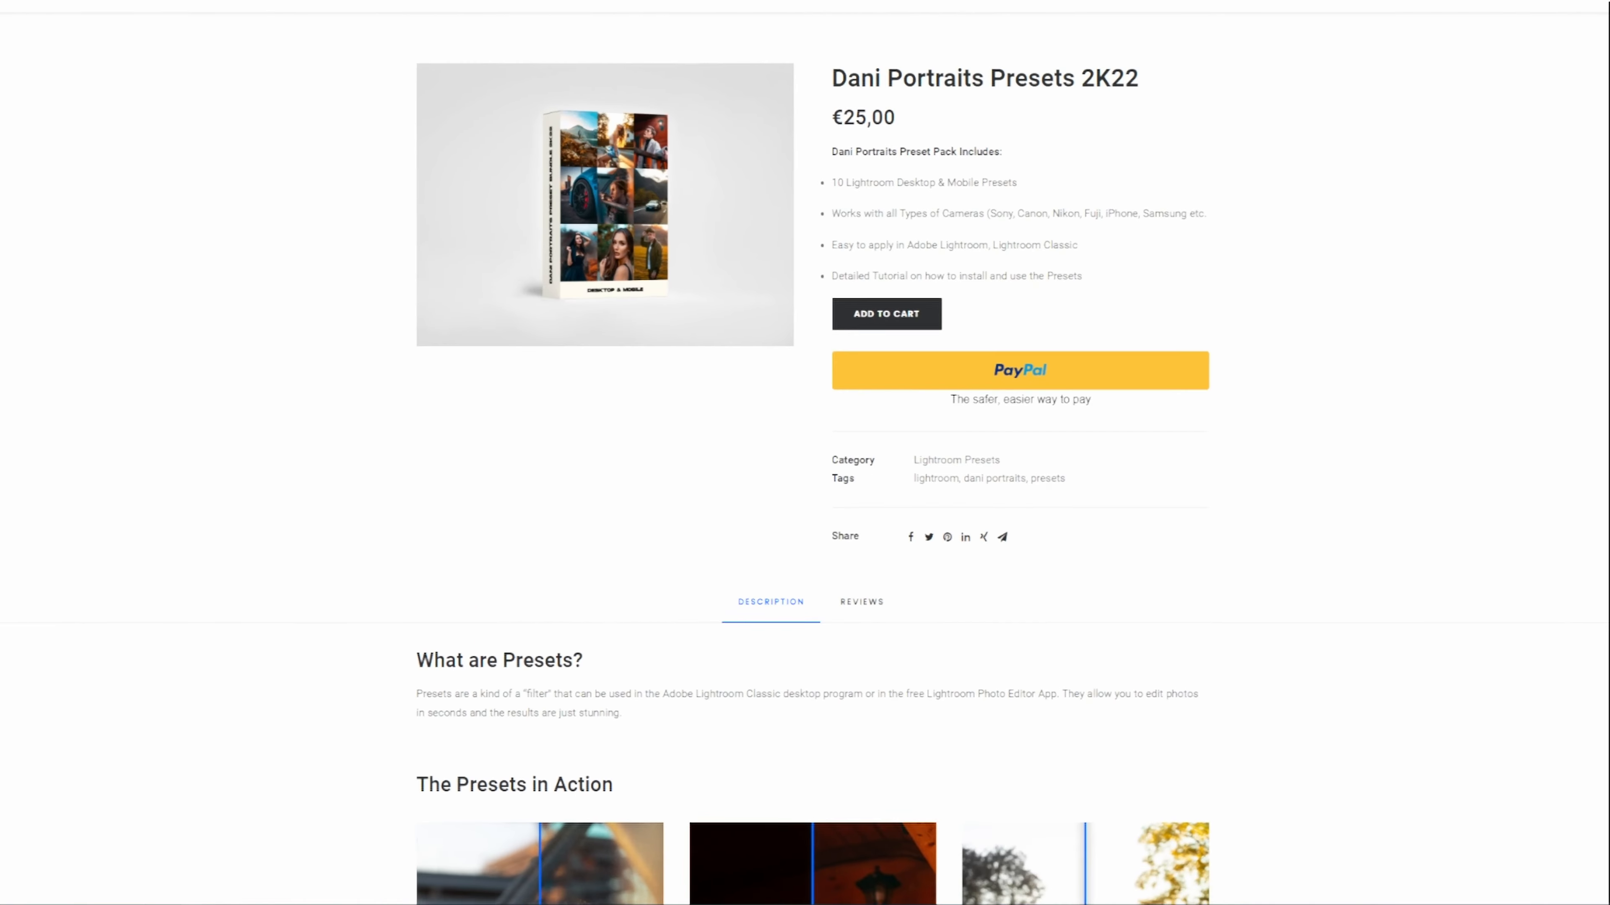
On the Dani Portraits Presets 2K22 web page, reveal the full After versions of the three Presets in Action comparisons.
{"action": "scroll", "coordinate": [805, 453], "scroll_direction": "down", "scroll_amount": 5}
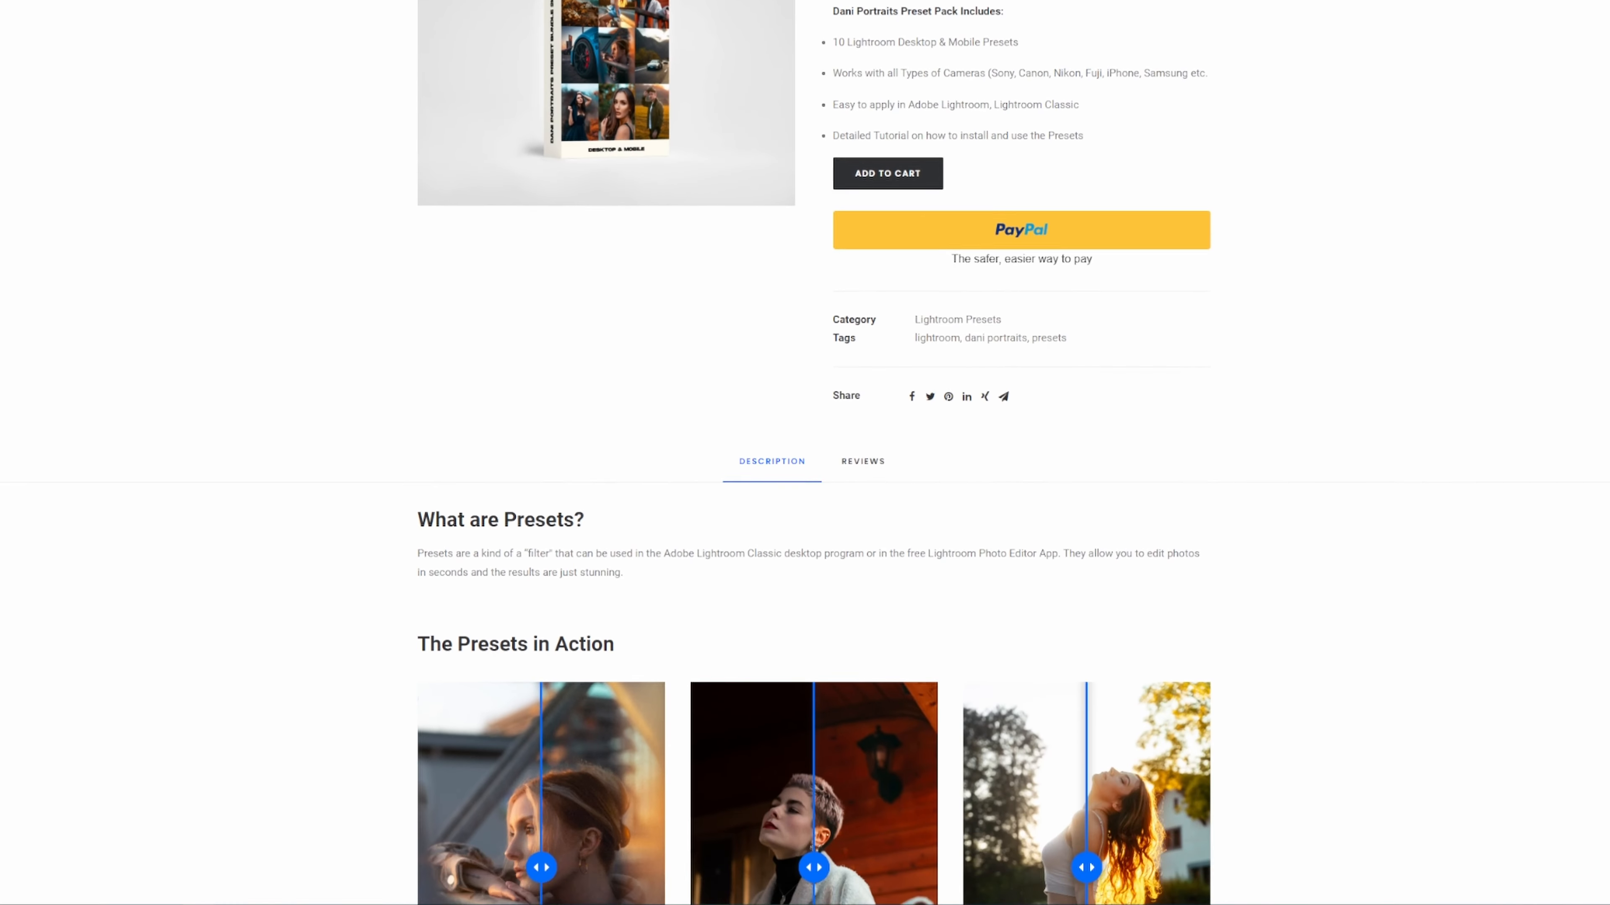
{"action": "scroll", "coordinate": [805, 453], "scroll_direction": "down", "scroll_amount": 3}
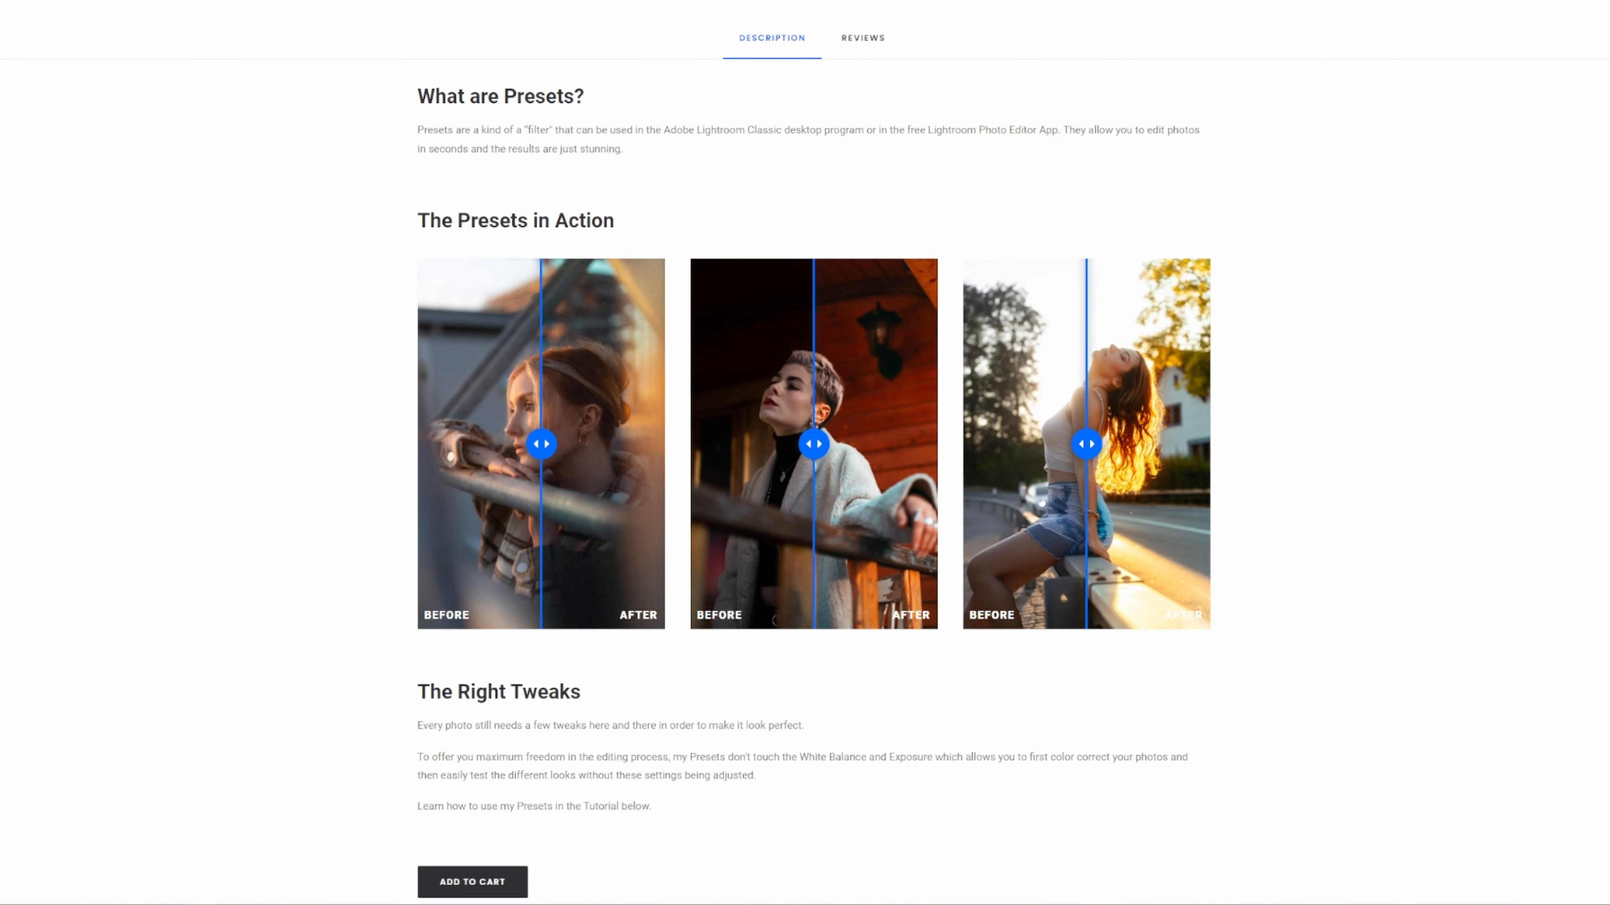
{"action": "left_click_drag", "start_coordinate": [535, 449], "coordinate": [424, 445]}
{"action": "left_click_drag", "start_coordinate": [814, 442], "coordinate": [619, 448]}
{"action": "left_click_drag", "start_coordinate": [1075, 444], "coordinate": [970, 443]}
{"action": "scroll", "coordinate": [1334, 455], "scroll_direction": "down", "scroll_amount": 1}
{"action": "scroll", "coordinate": [1584, 456], "scroll_direction": "up", "scroll_amount": 1}
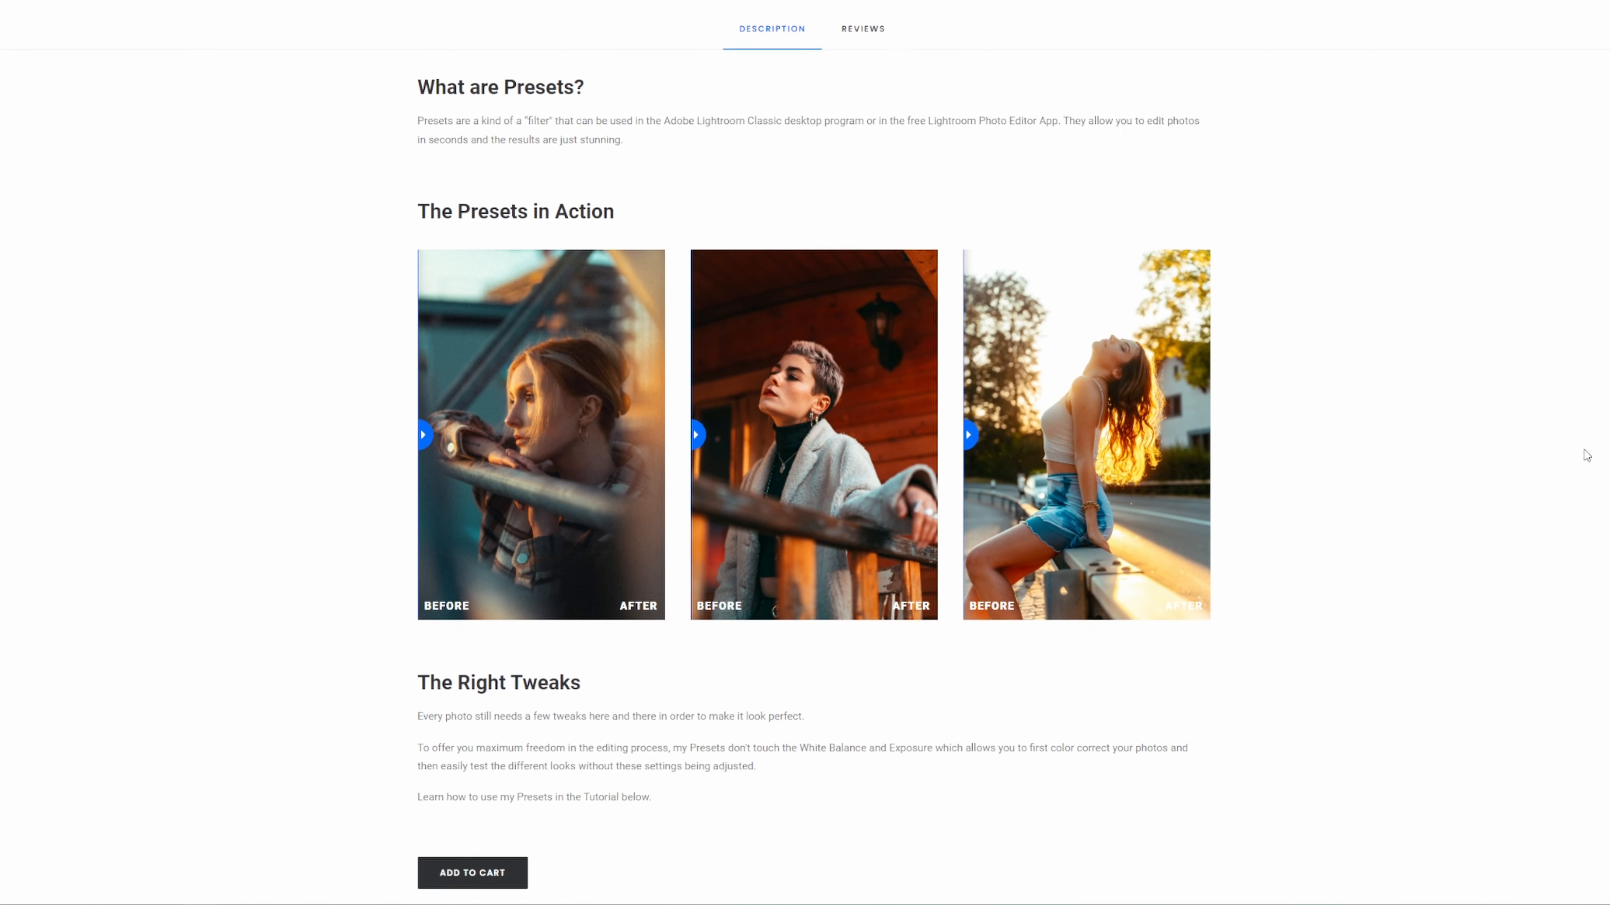
Play the tutorial video further down the presets product page.
{"action": "scroll", "coordinate": [1584, 456], "scroll_direction": "down", "scroll_amount": 5}
{"action": "scroll", "coordinate": [814, 453], "scroll_direction": "down", "scroll_amount": 8}
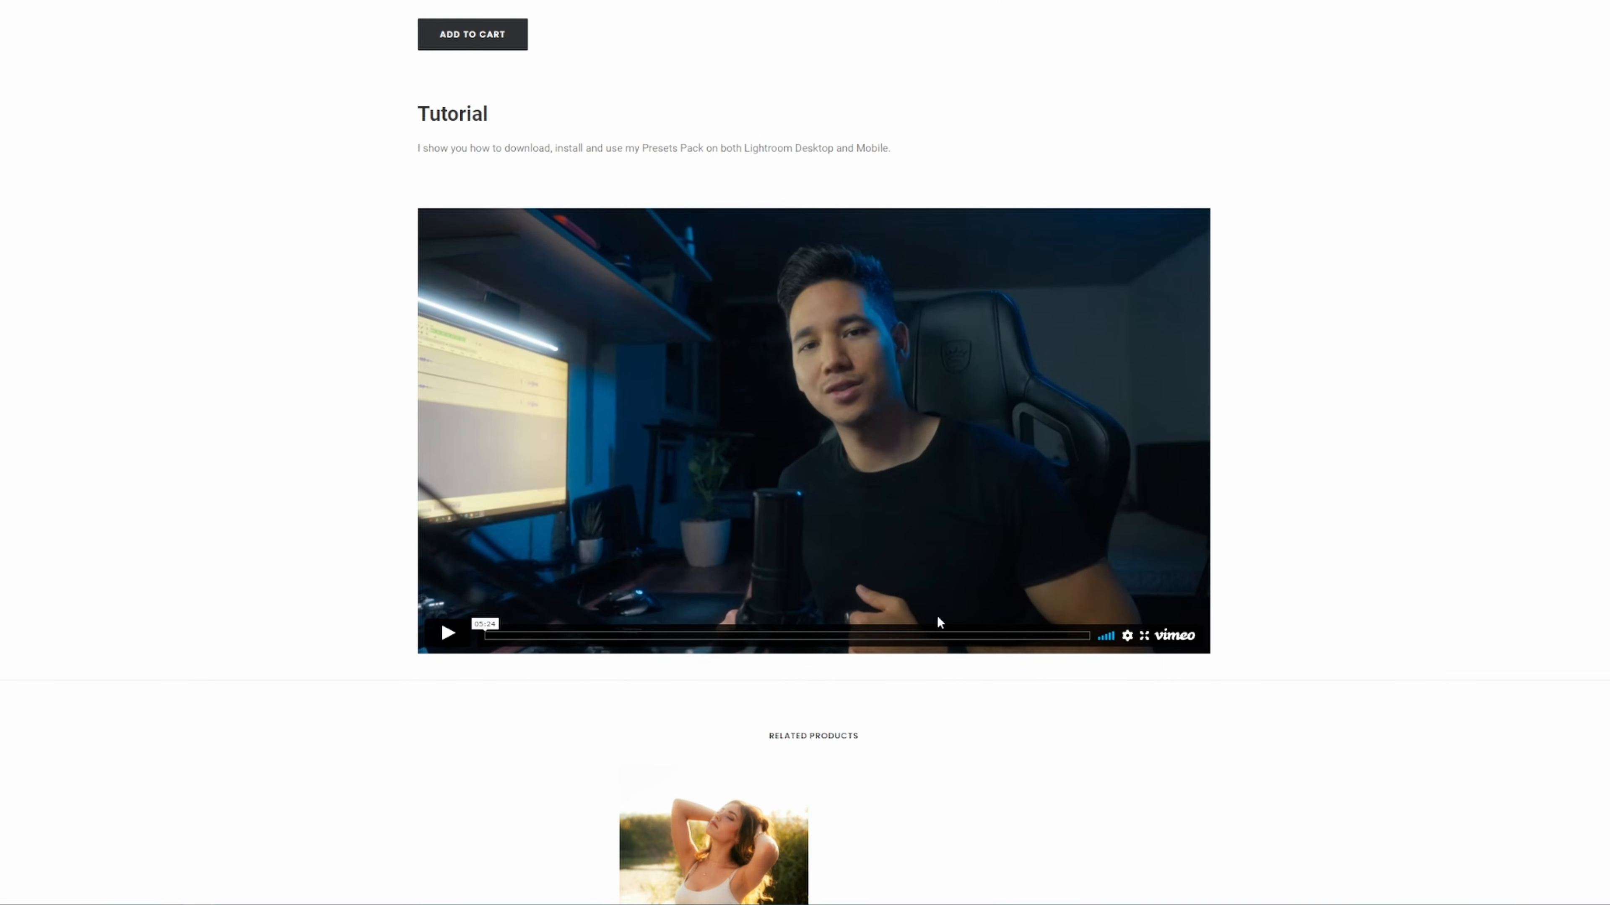
{"action": "left_click", "coordinate": [447, 634]}
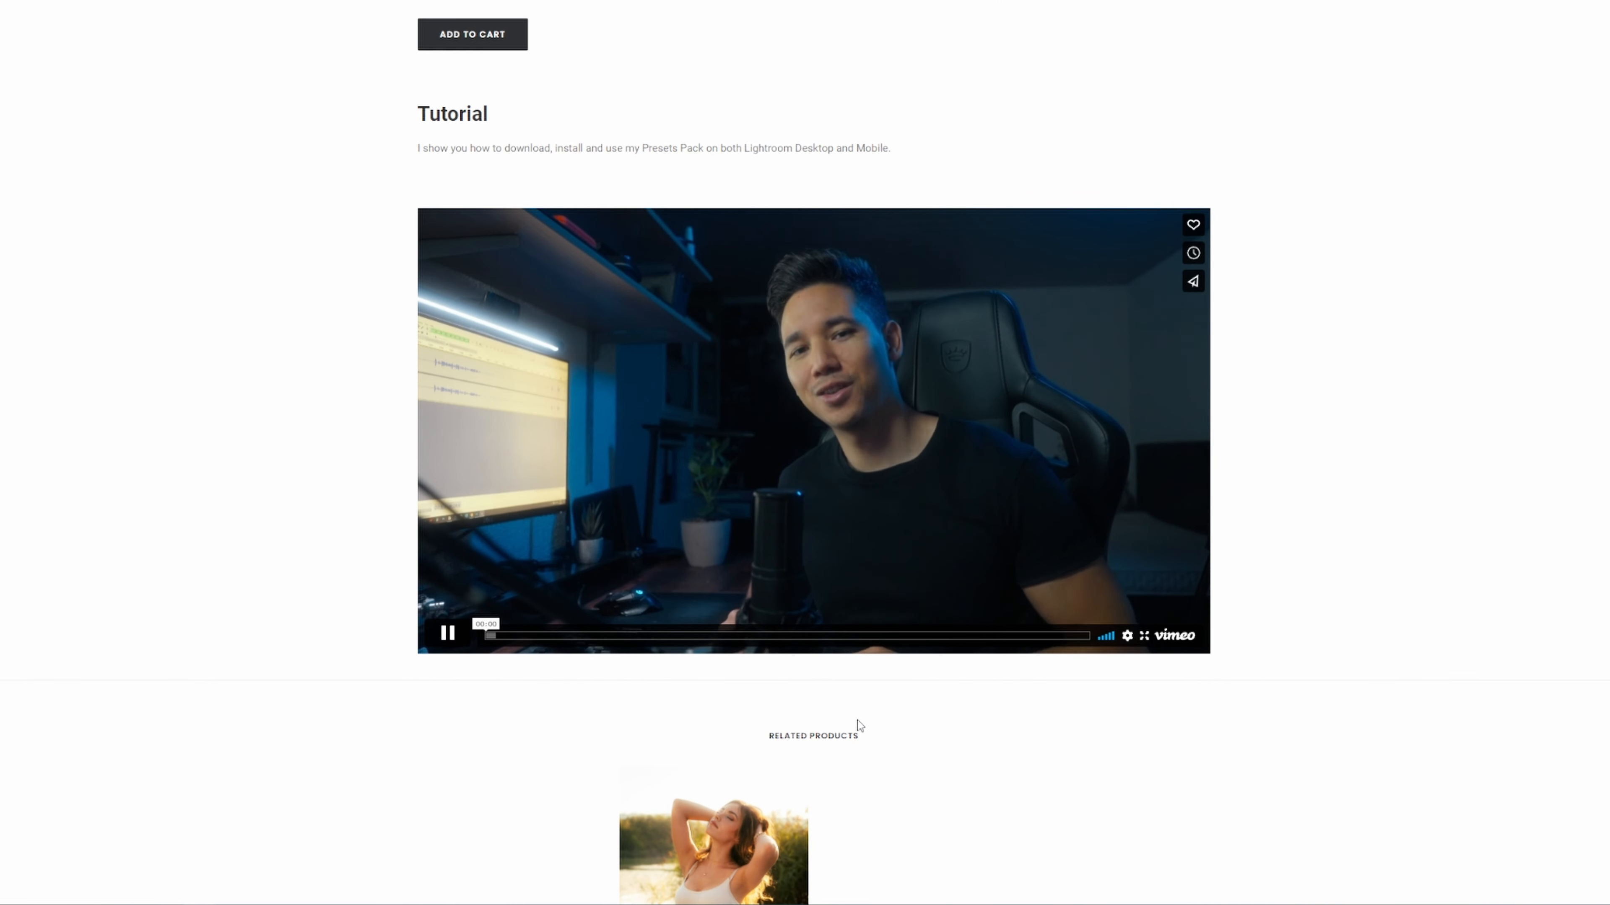